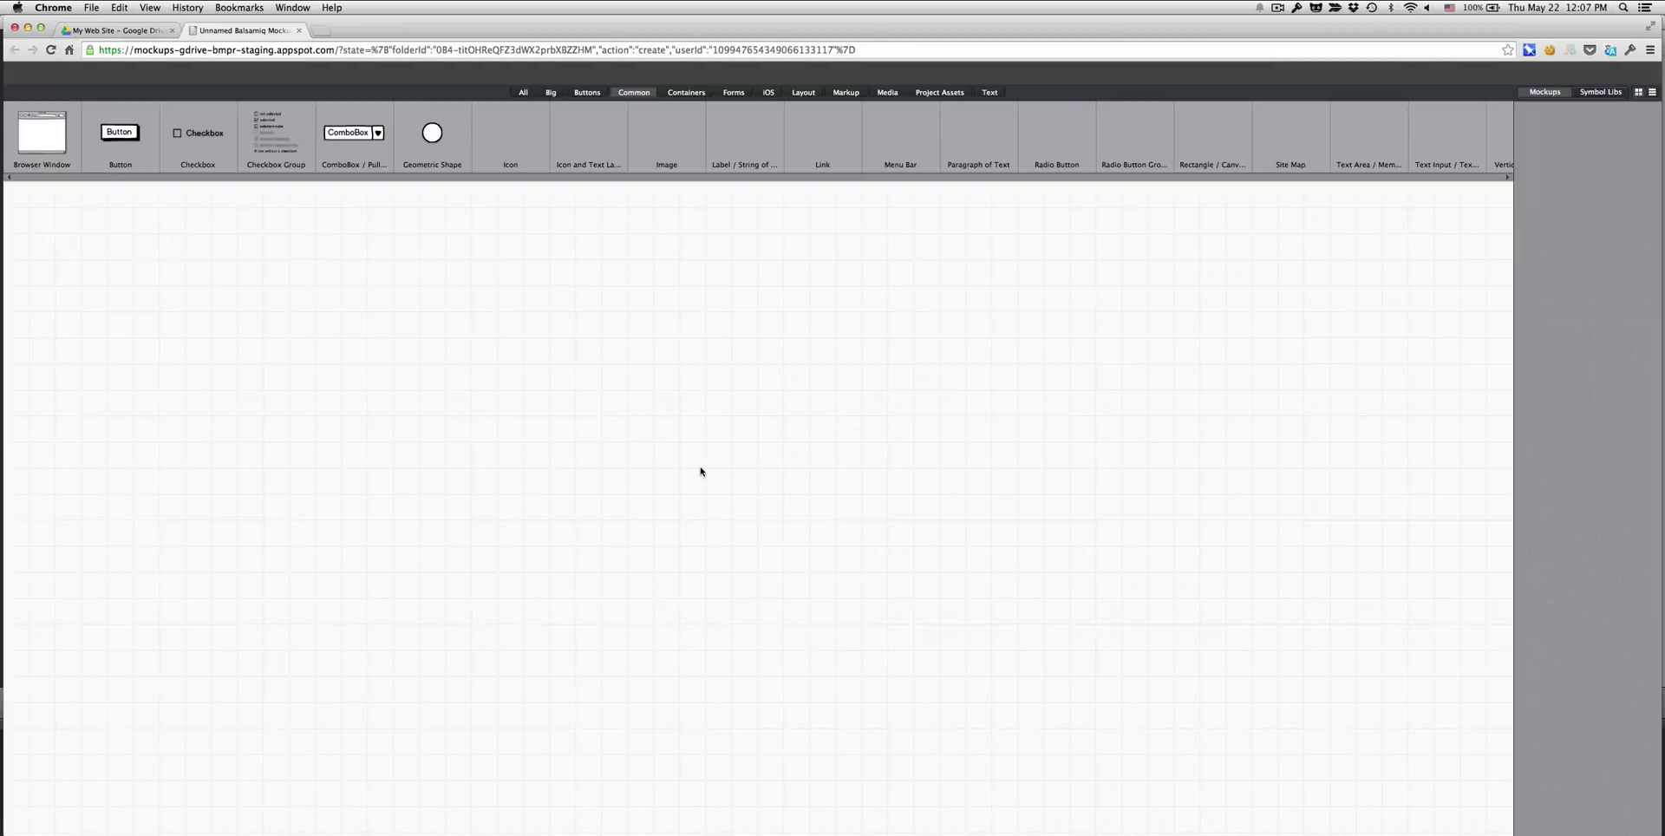
- Add a browser window and a big title to the mockup, placing the title inside the page's upper-left area
{"action": "double_click", "coordinate": [53, 137]}
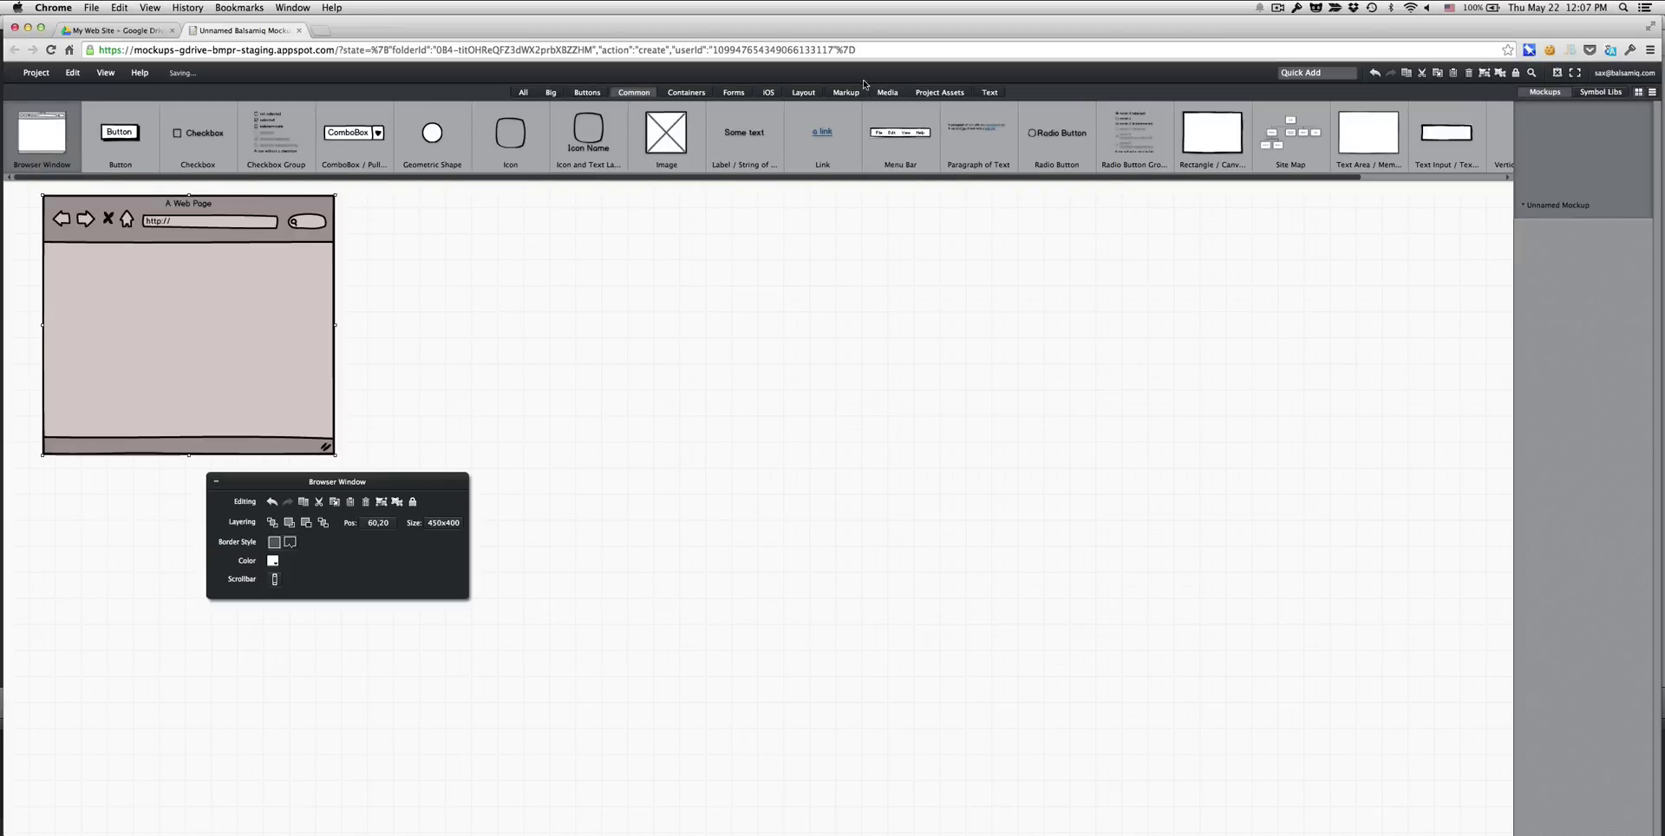
{"action": "left_click", "coordinate": [1314, 73]}
{"action": "type", "text": "tit"}
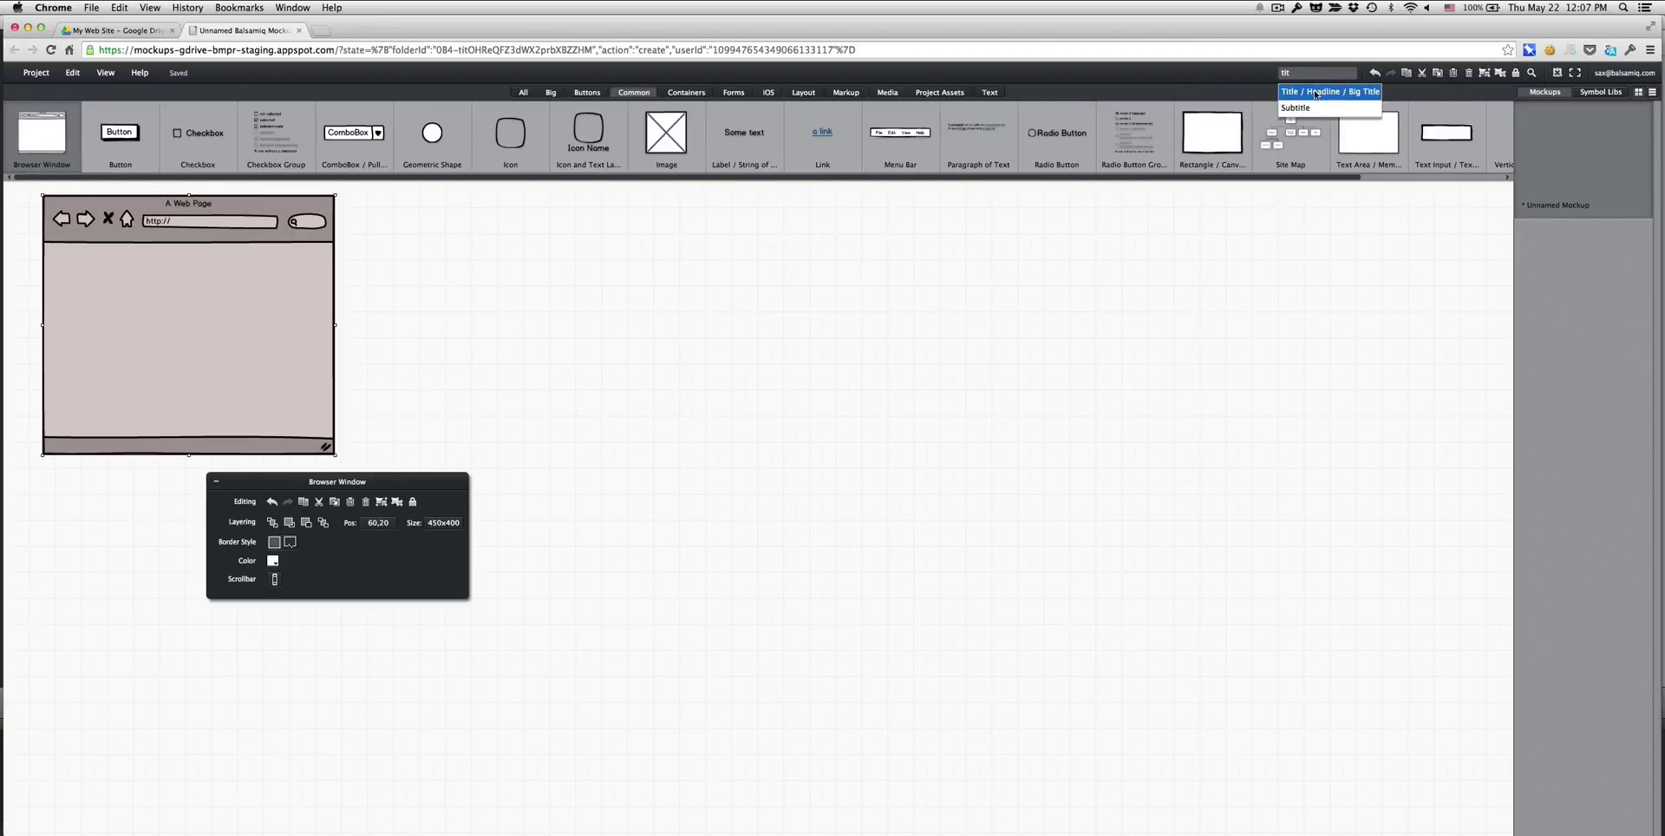
{"action": "left_click", "coordinate": [1314, 94]}
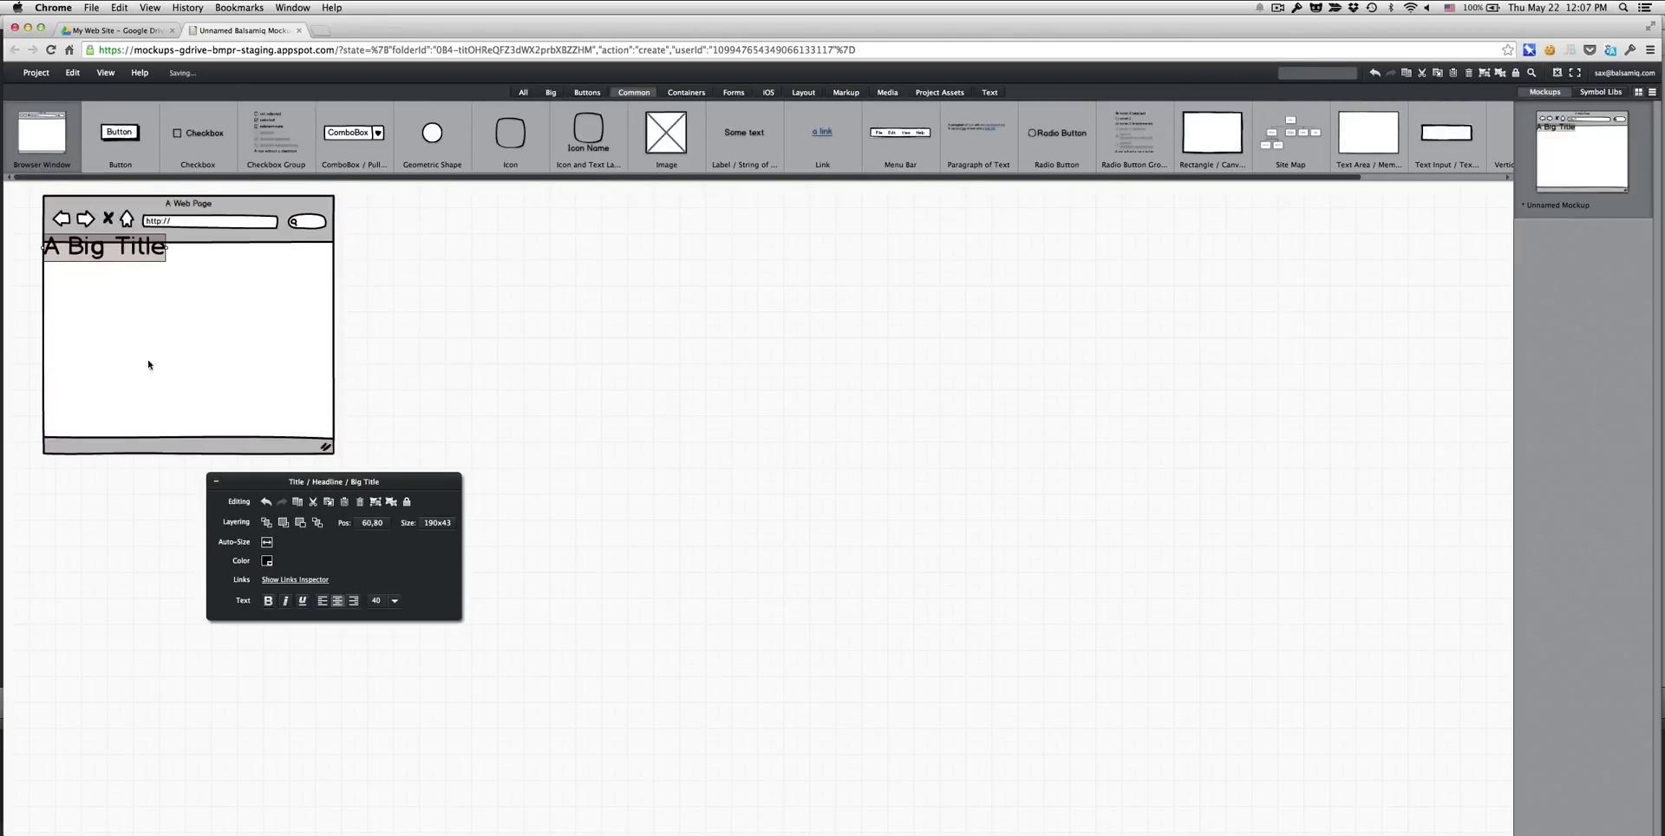
{"action": "left_click", "coordinate": [133, 274]}
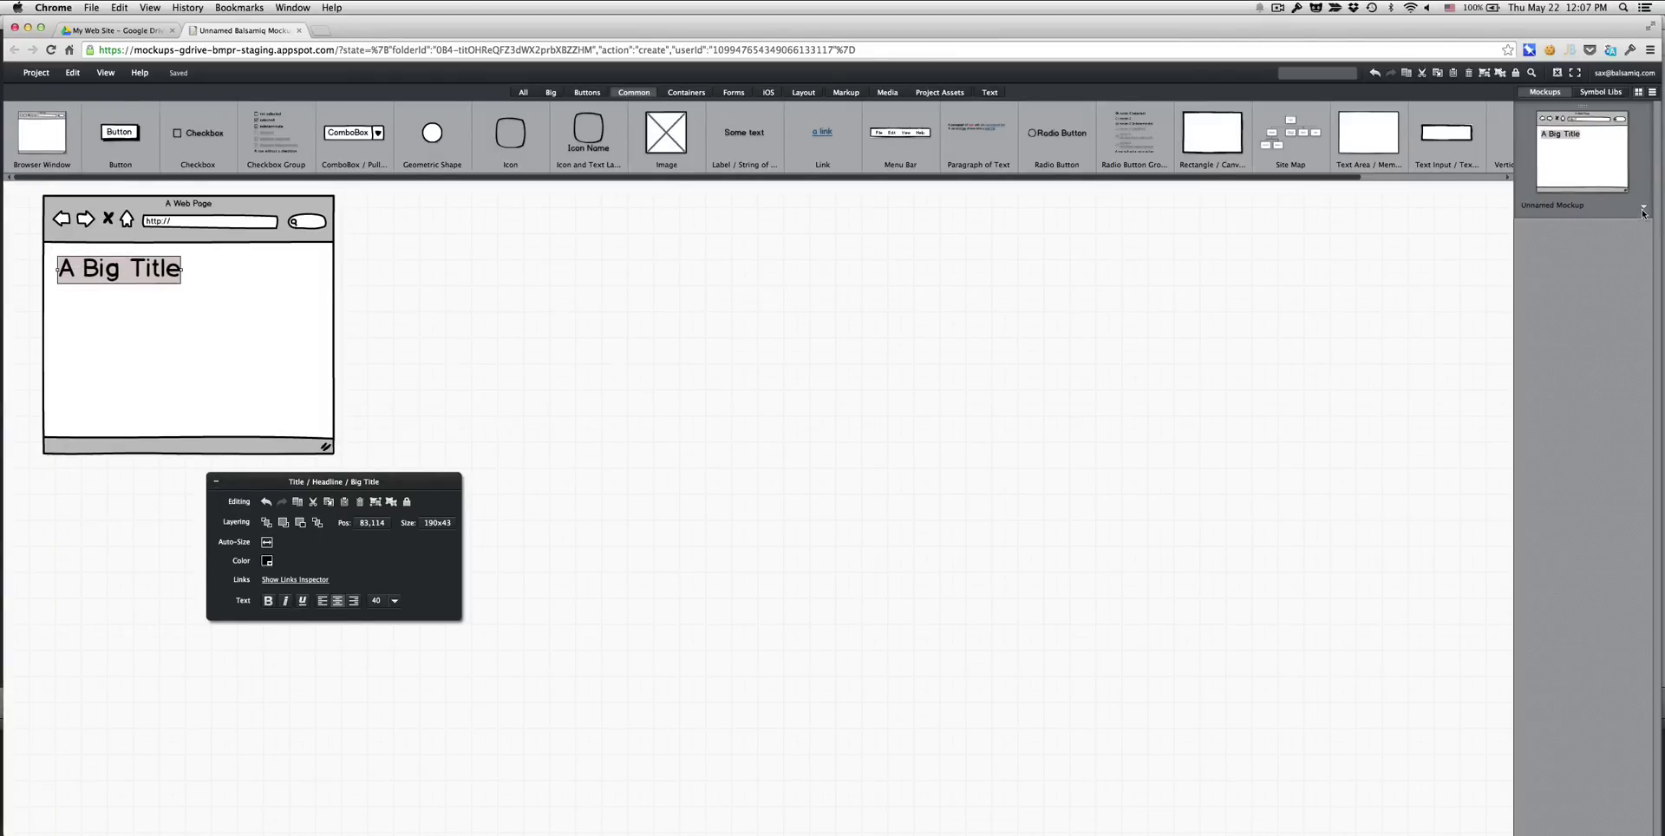
- Rename the unnamed mockup to Home
{"action": "left_click", "coordinate": [1643, 208]}
{"action": "left_click", "coordinate": [1615, 219]}
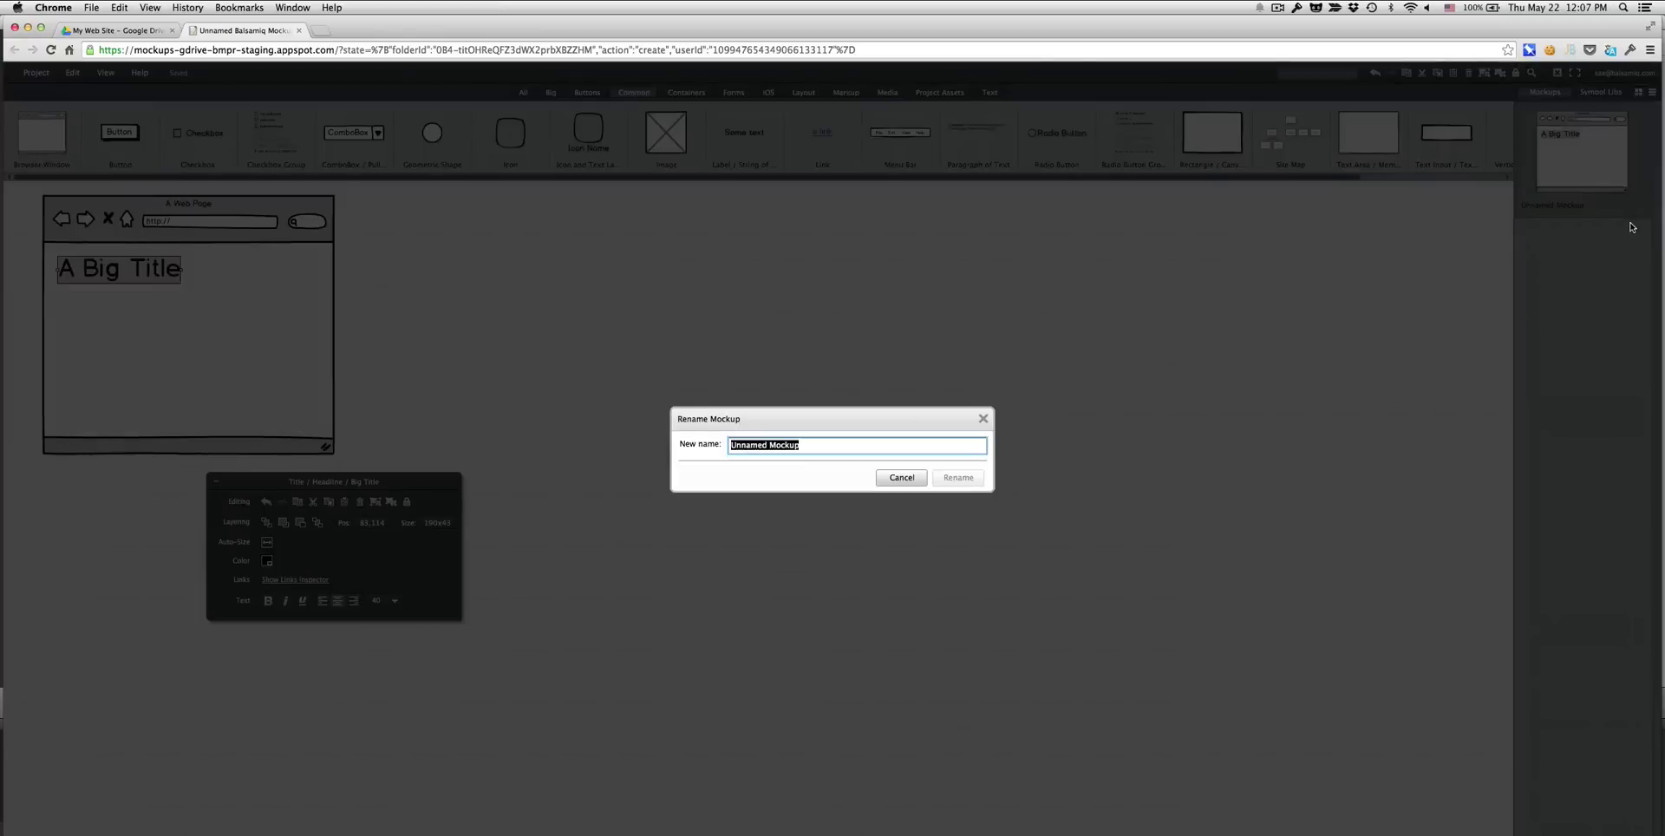
{"action": "left_click", "coordinate": [974, 479]}
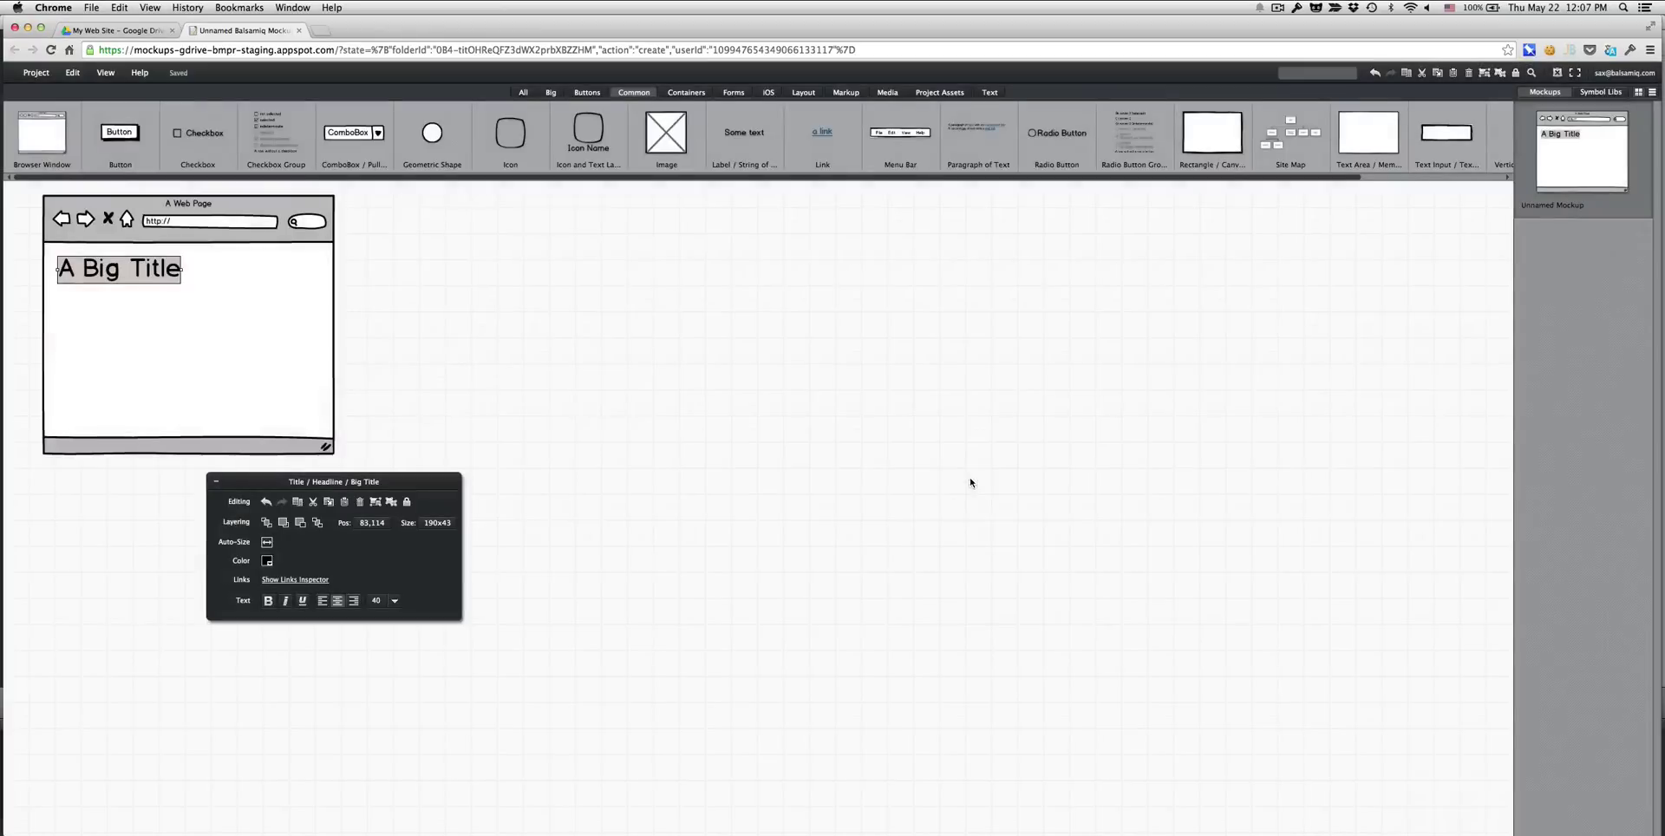
- Rename the project to My Website
{"action": "left_click", "coordinate": [37, 75]}
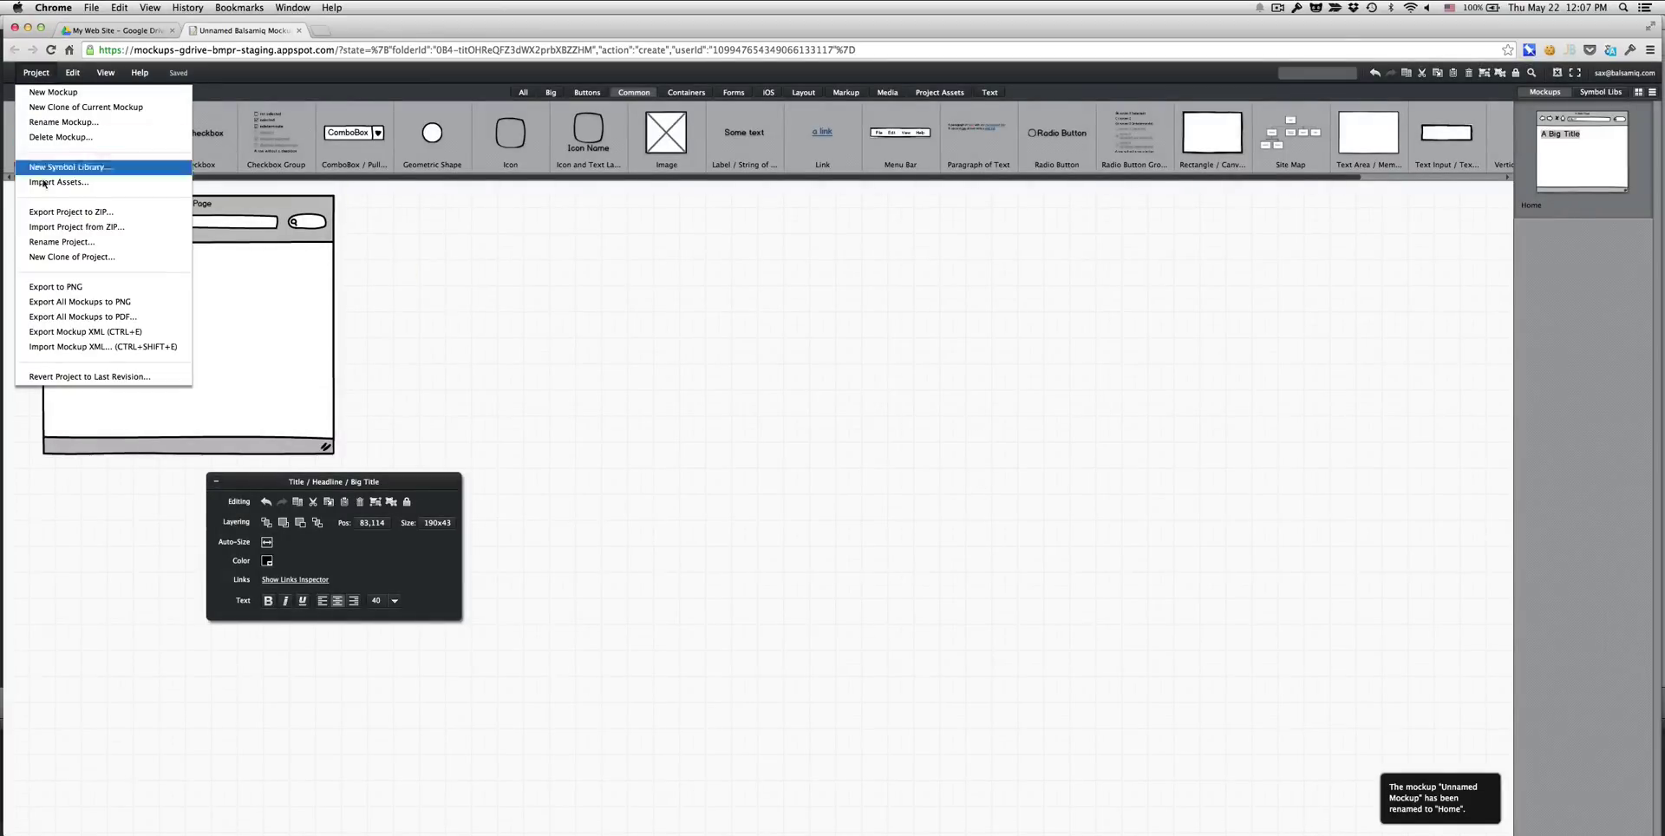
{"action": "left_click", "coordinate": [53, 244]}
{"action": "type", "text": "My Website"}
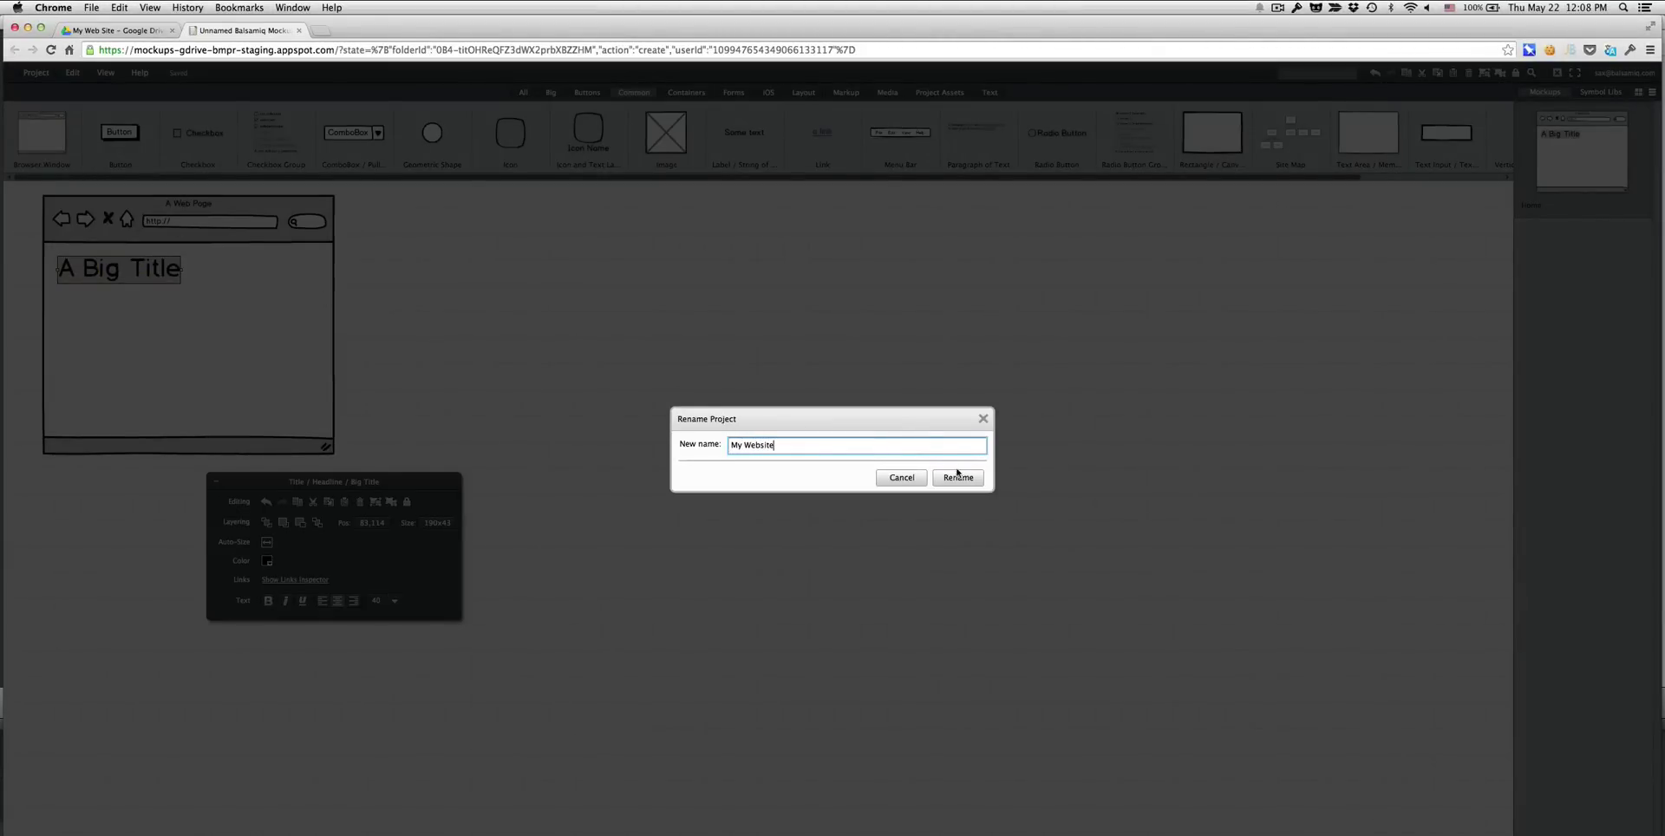
{"action": "left_click", "coordinate": [957, 477]}
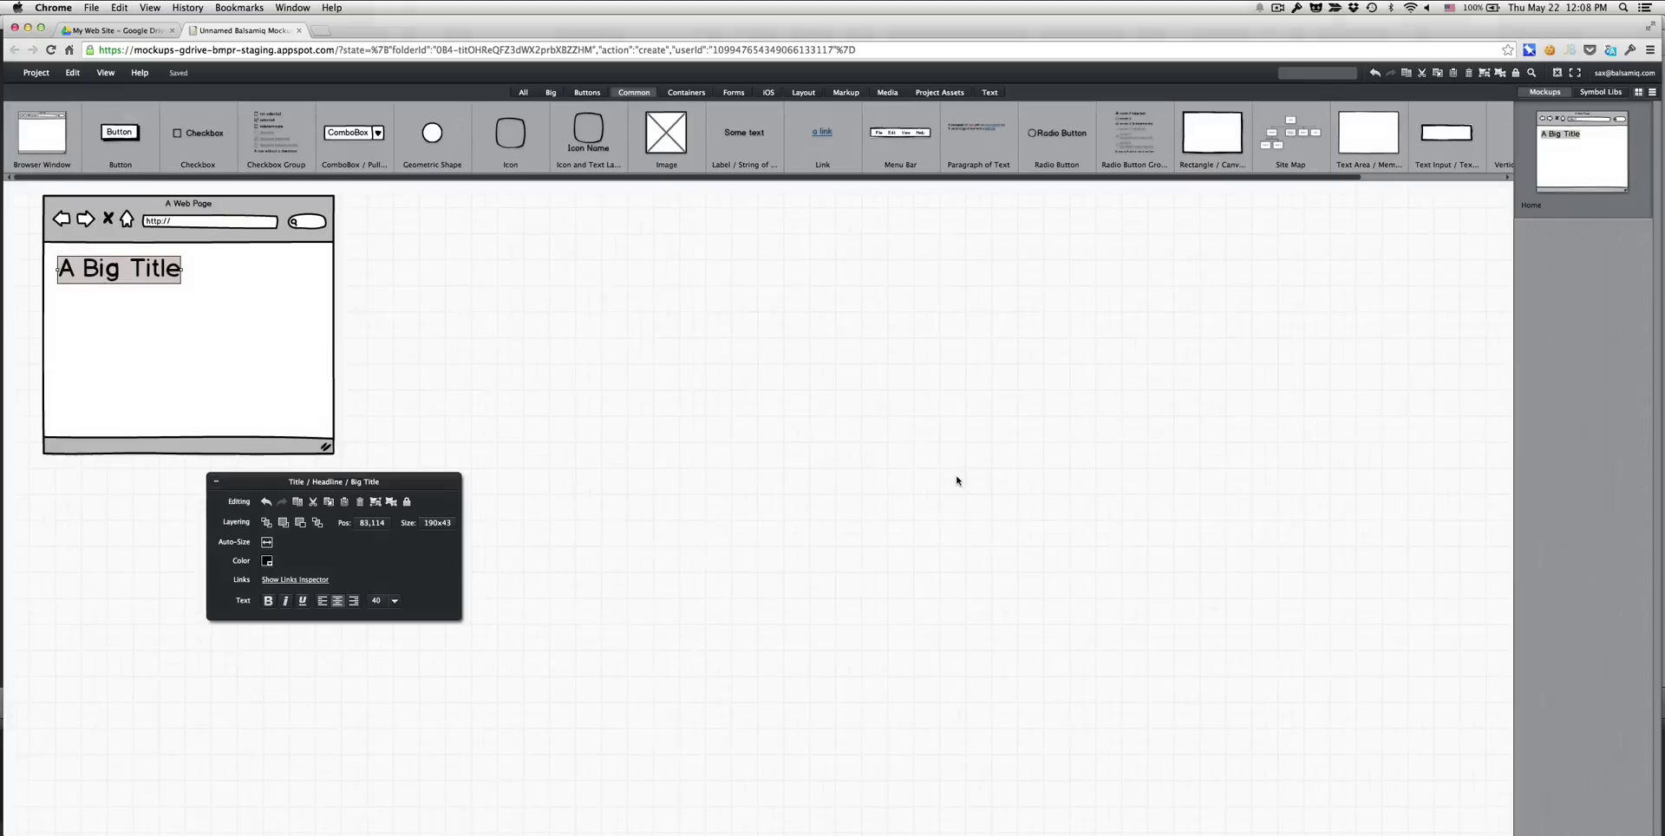
- Group the browser window and the big title together
{"action": "left_click", "coordinate": [446, 299]}
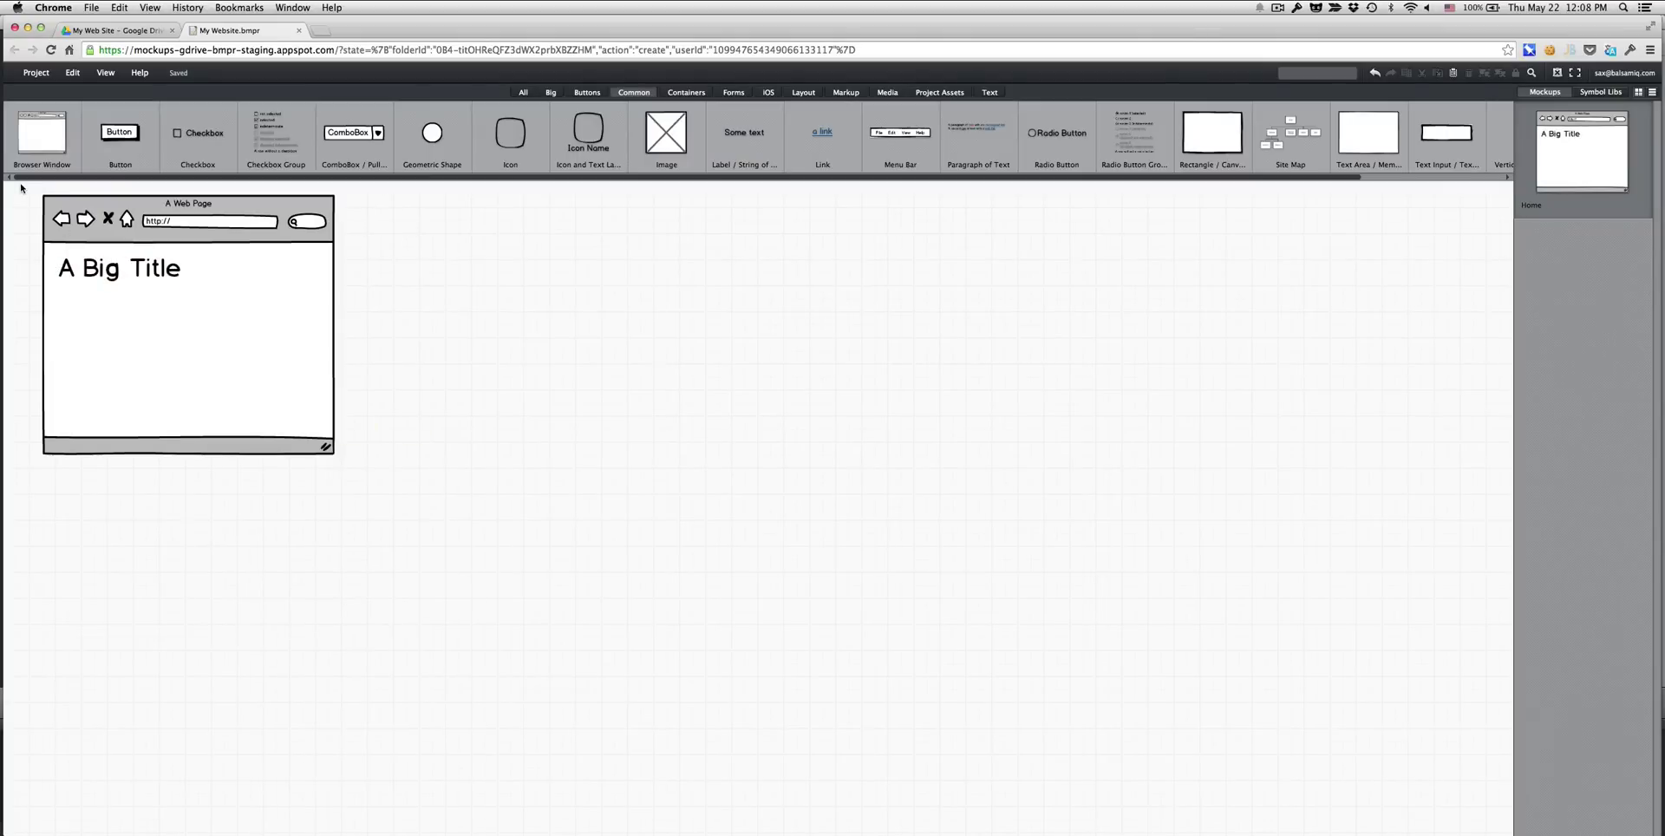
{"action": "left_click_drag", "start_coordinate": [183, 256], "coordinate": [387, 475]}
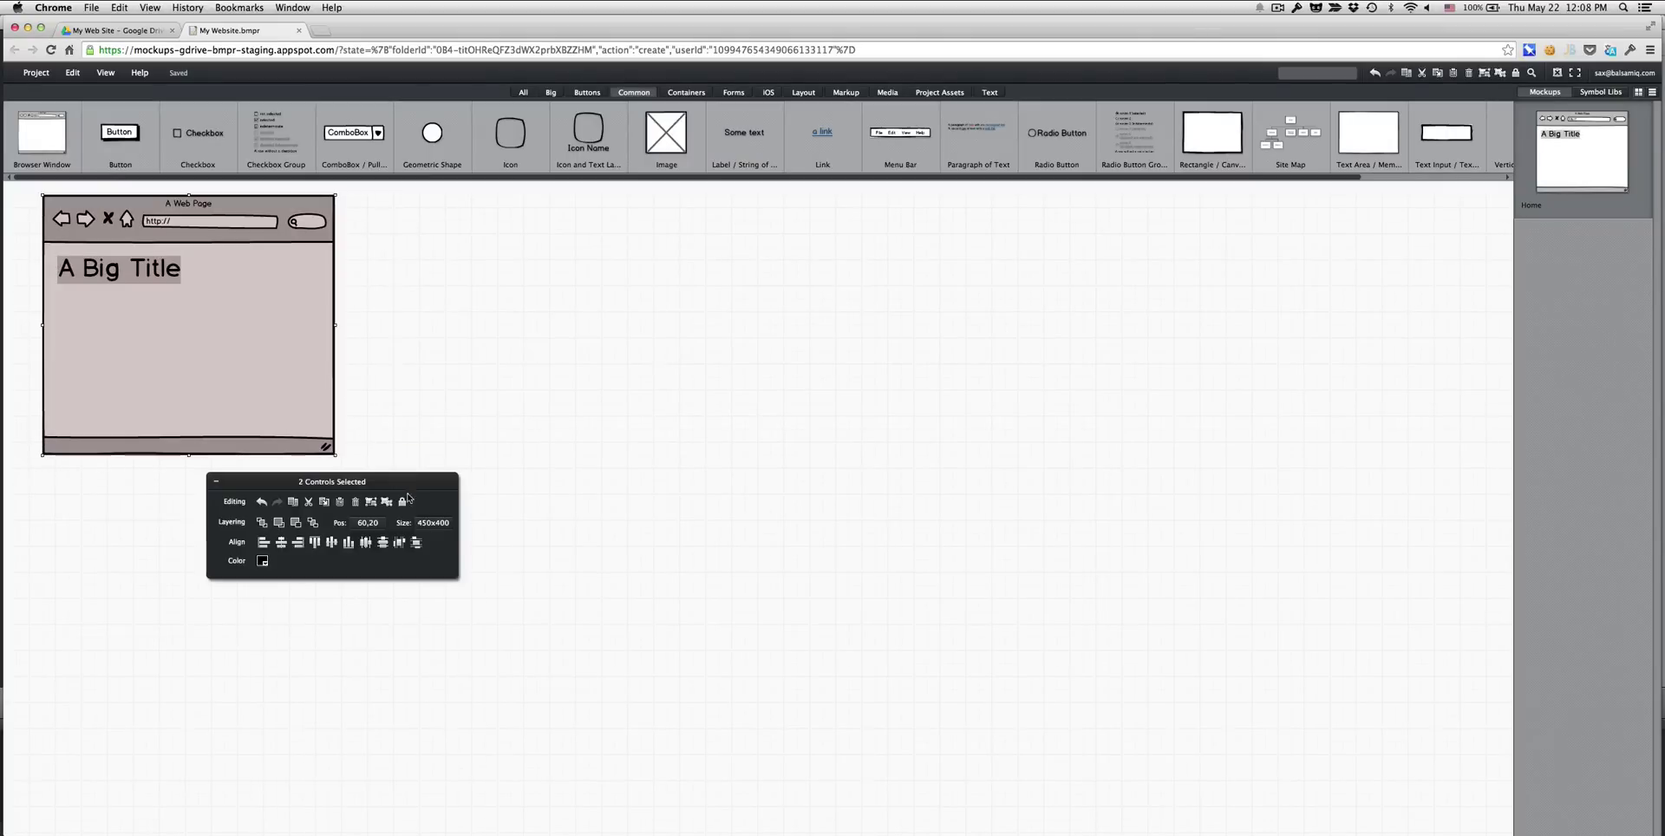
{"action": "left_click", "coordinate": [371, 502]}
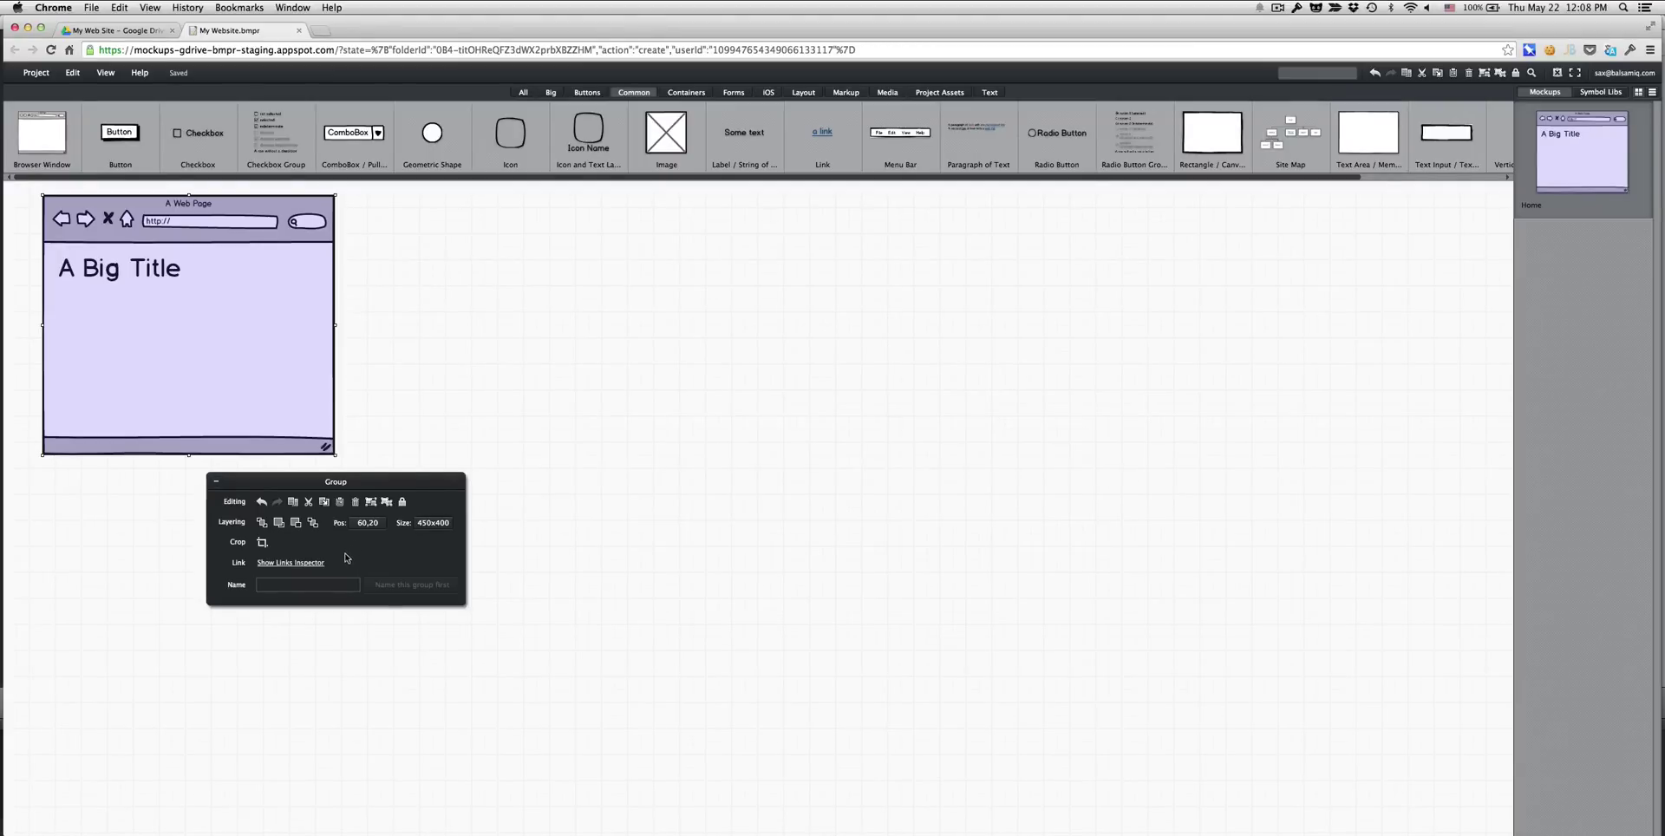
- Switch to Google Drive and share My Website.bmpr with a colleague who can edit it
{"action": "left_click", "coordinate": [86, 31]}
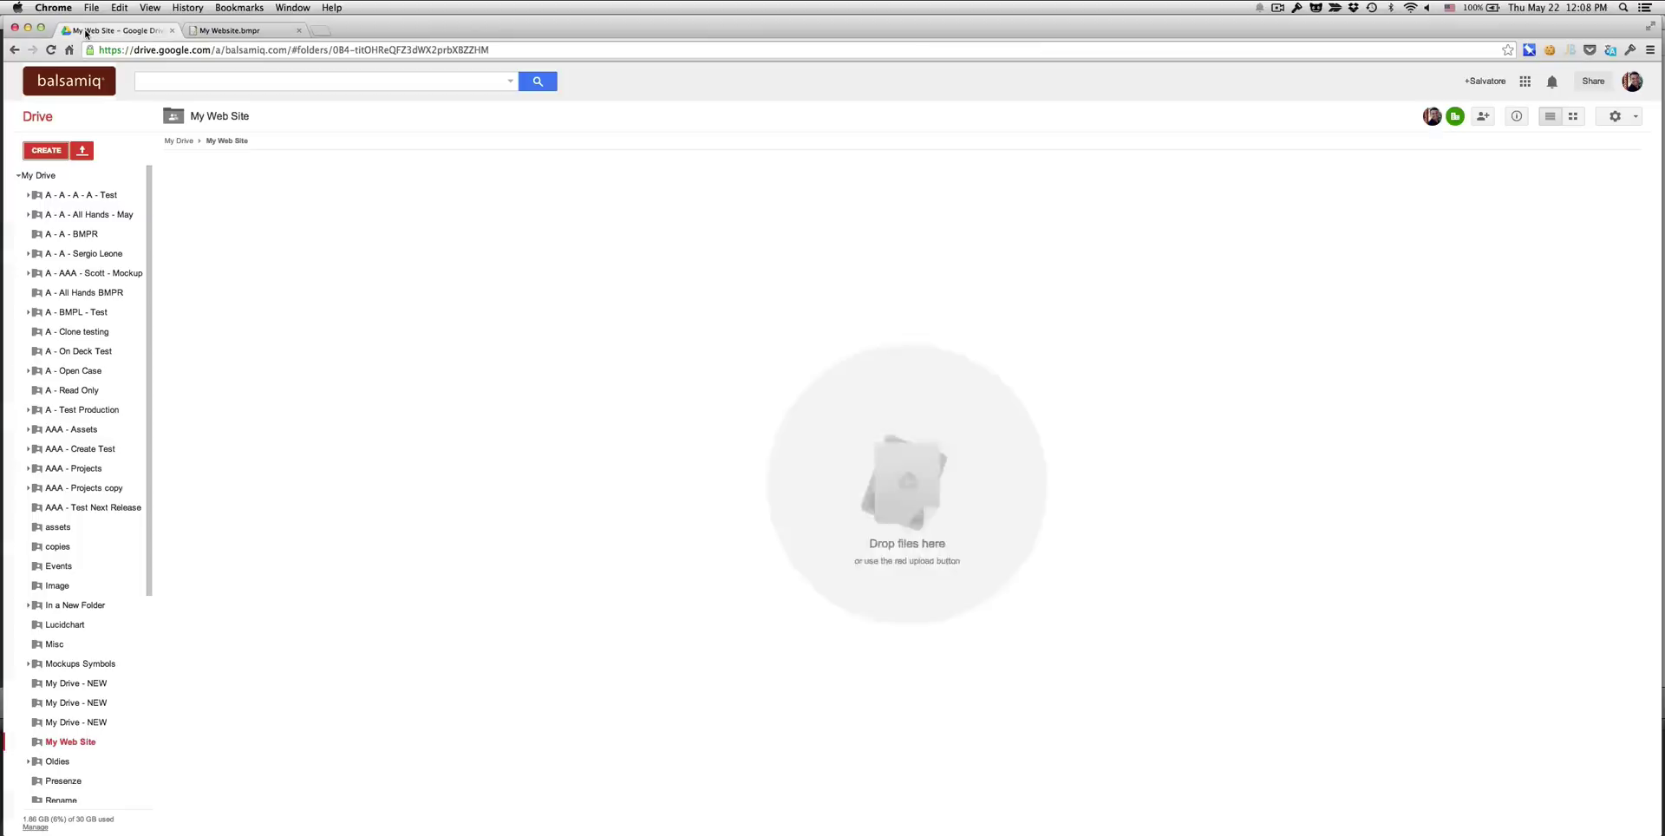
{"action": "right_click", "coordinate": [234, 186]}
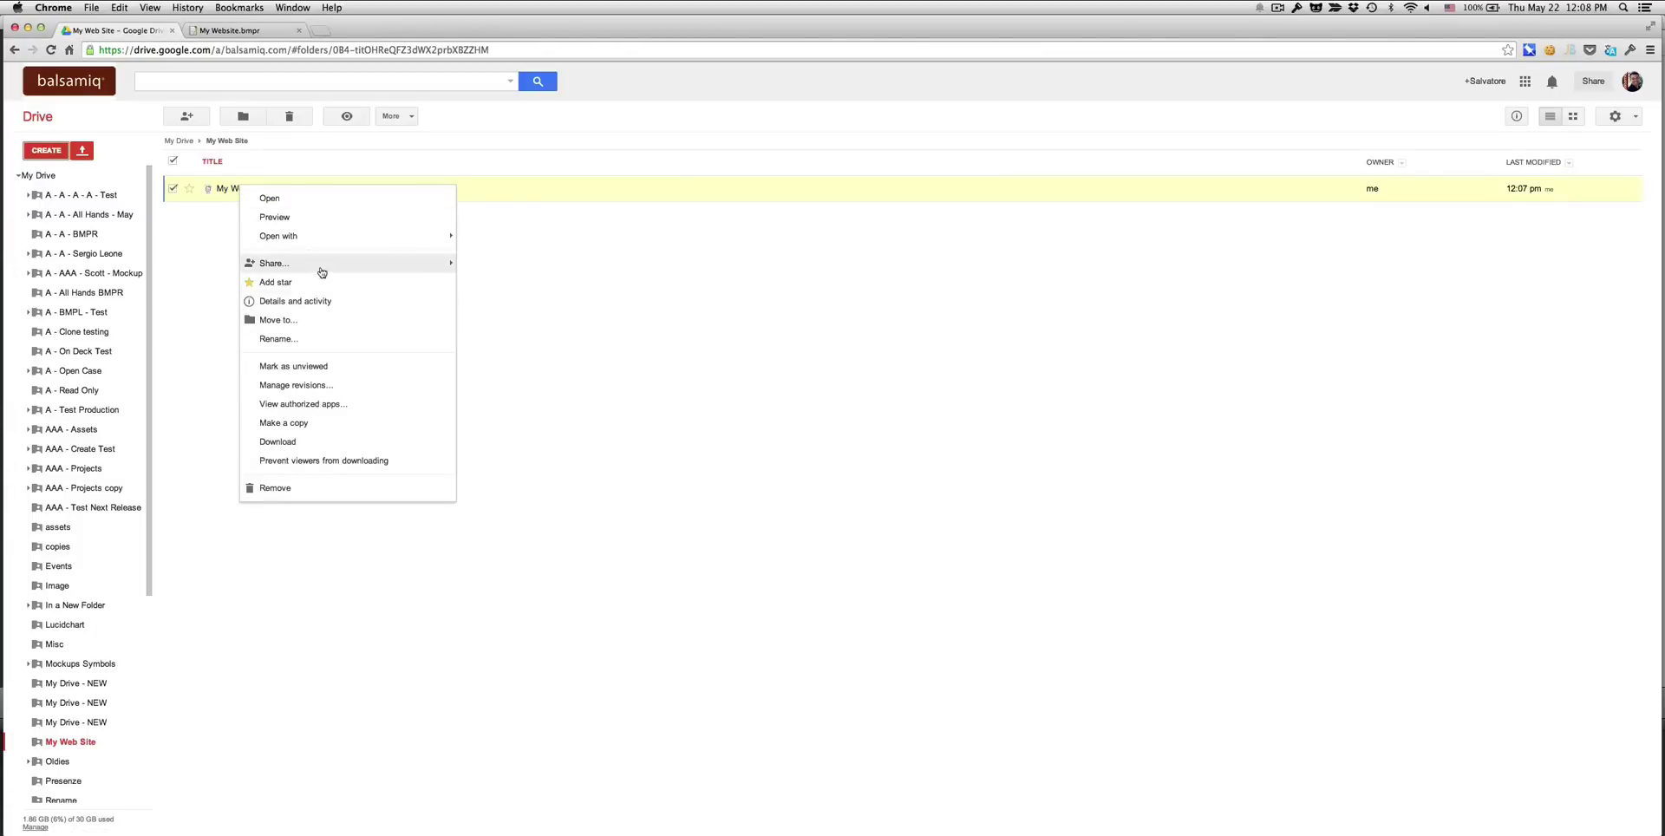
{"action": "mouse_move", "coordinate": [323, 264]}
{"action": "left_click", "coordinate": [491, 269]}
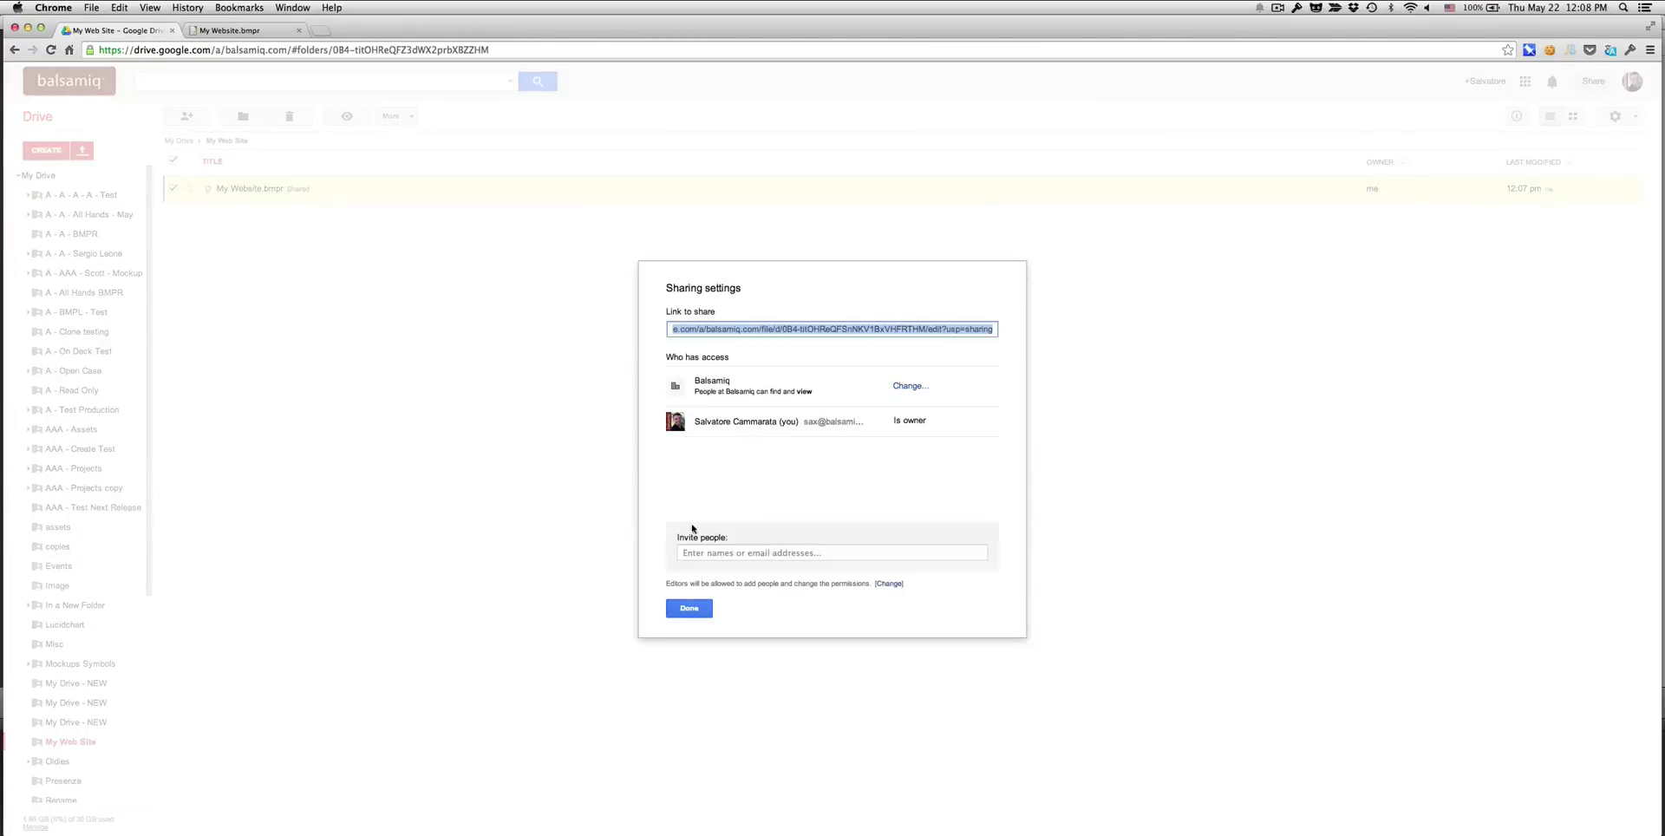
{"action": "left_click", "coordinate": [715, 556]}
{"action": "type", "text": "pel"}
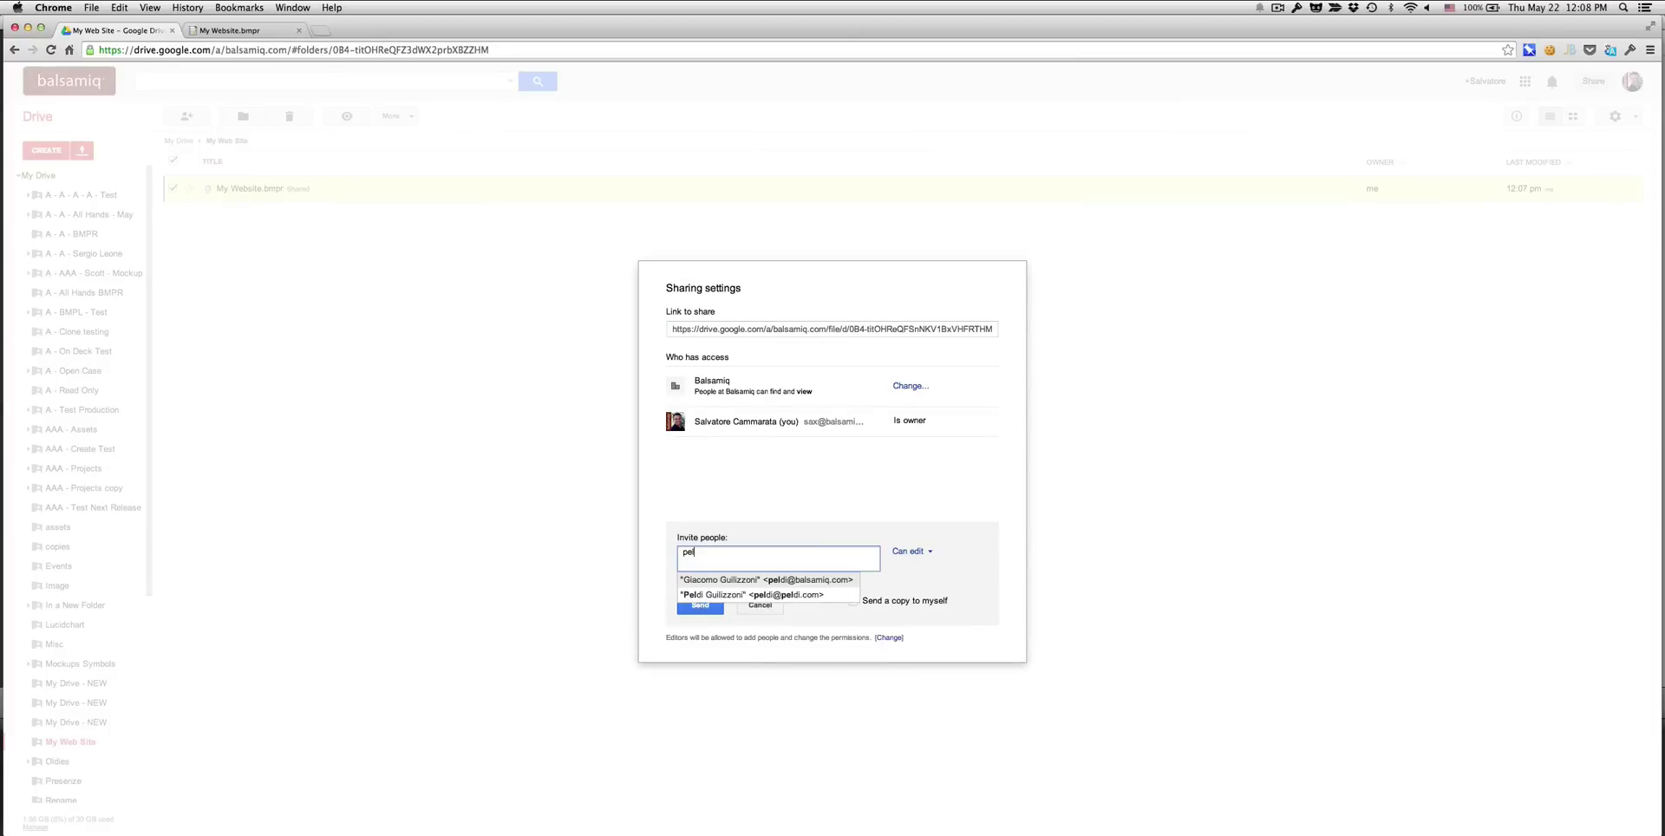
{"action": "type", "text": "d"}
{"action": "left_click", "coordinate": [716, 581]}
{"action": "left_click", "coordinate": [702, 607]}
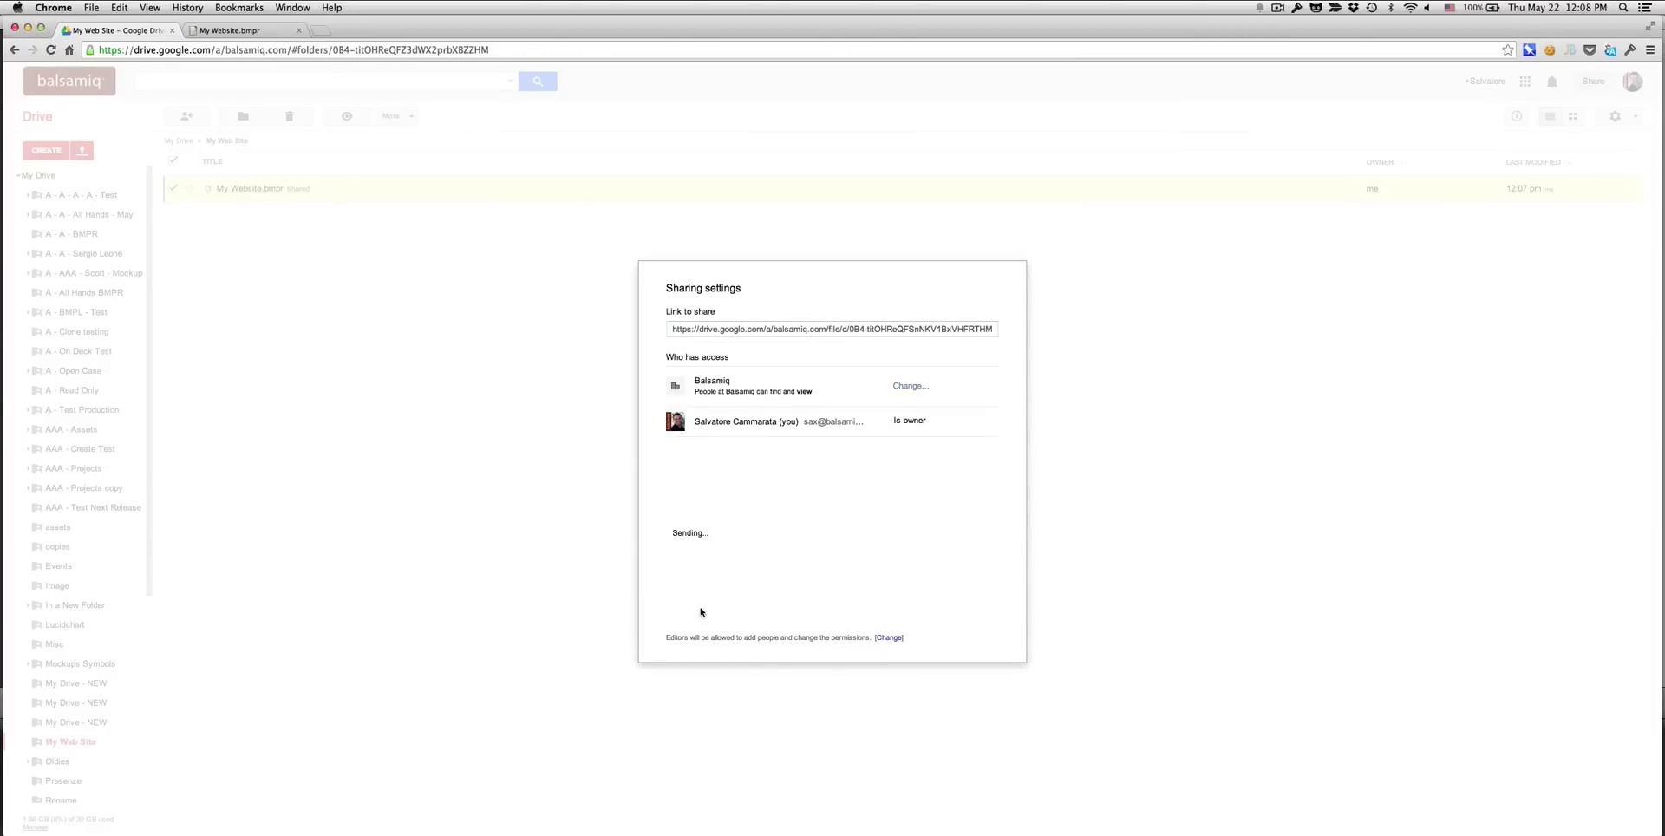
{"action": "left_click", "coordinate": [695, 605]}
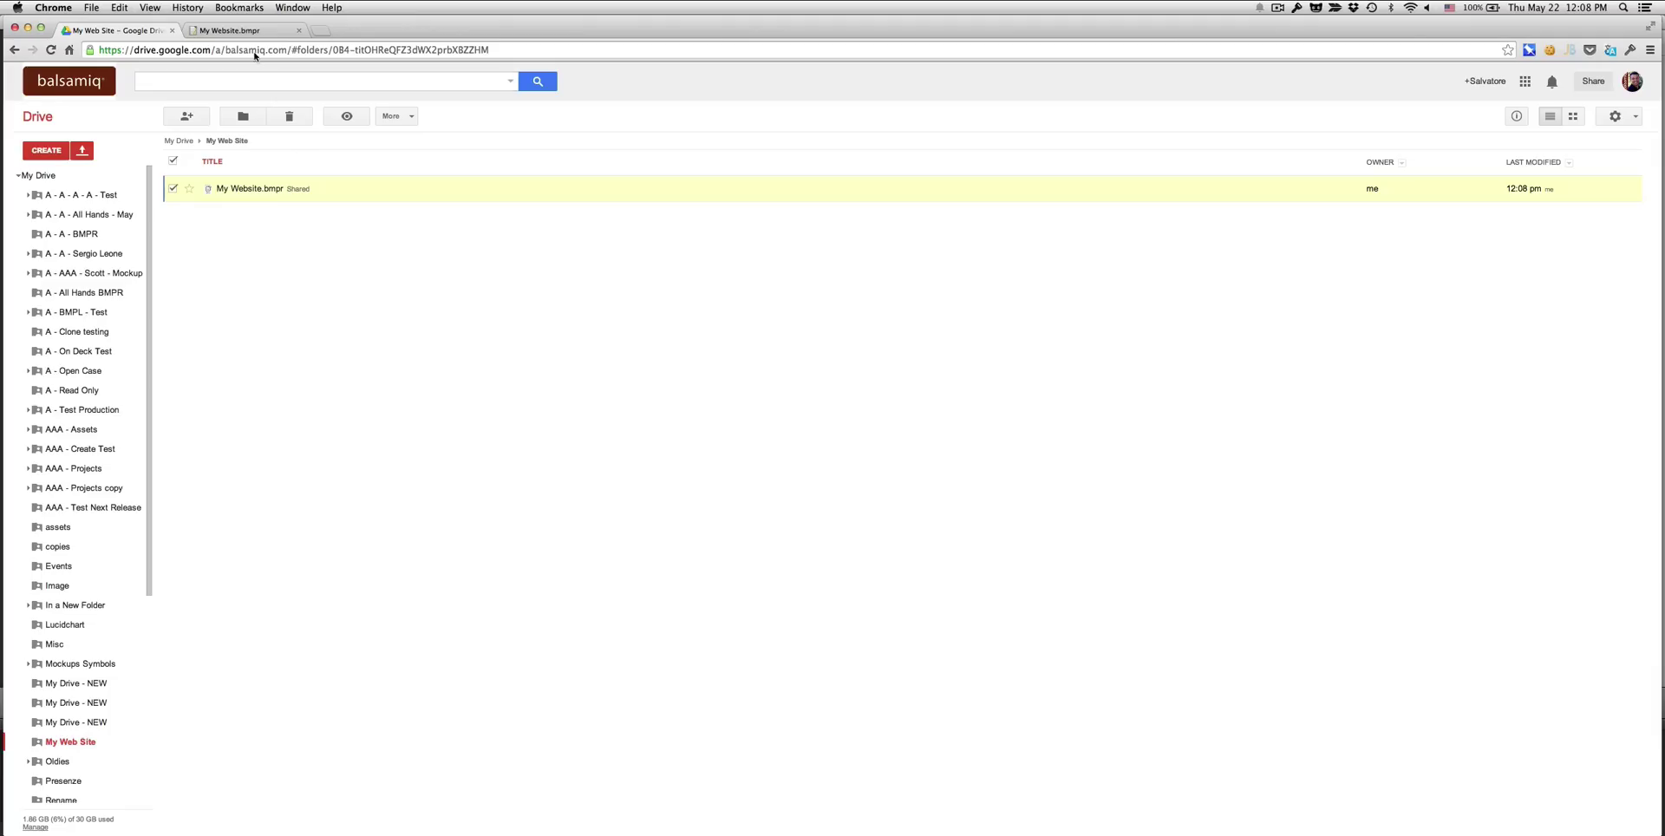
- Narrow the browser to about half the screen and convert the grouped page in My Website.bmpr into a symbol named master
{"action": "left_click_drag", "start_coordinate": [1660, 130], "coordinate": [965, 163]}
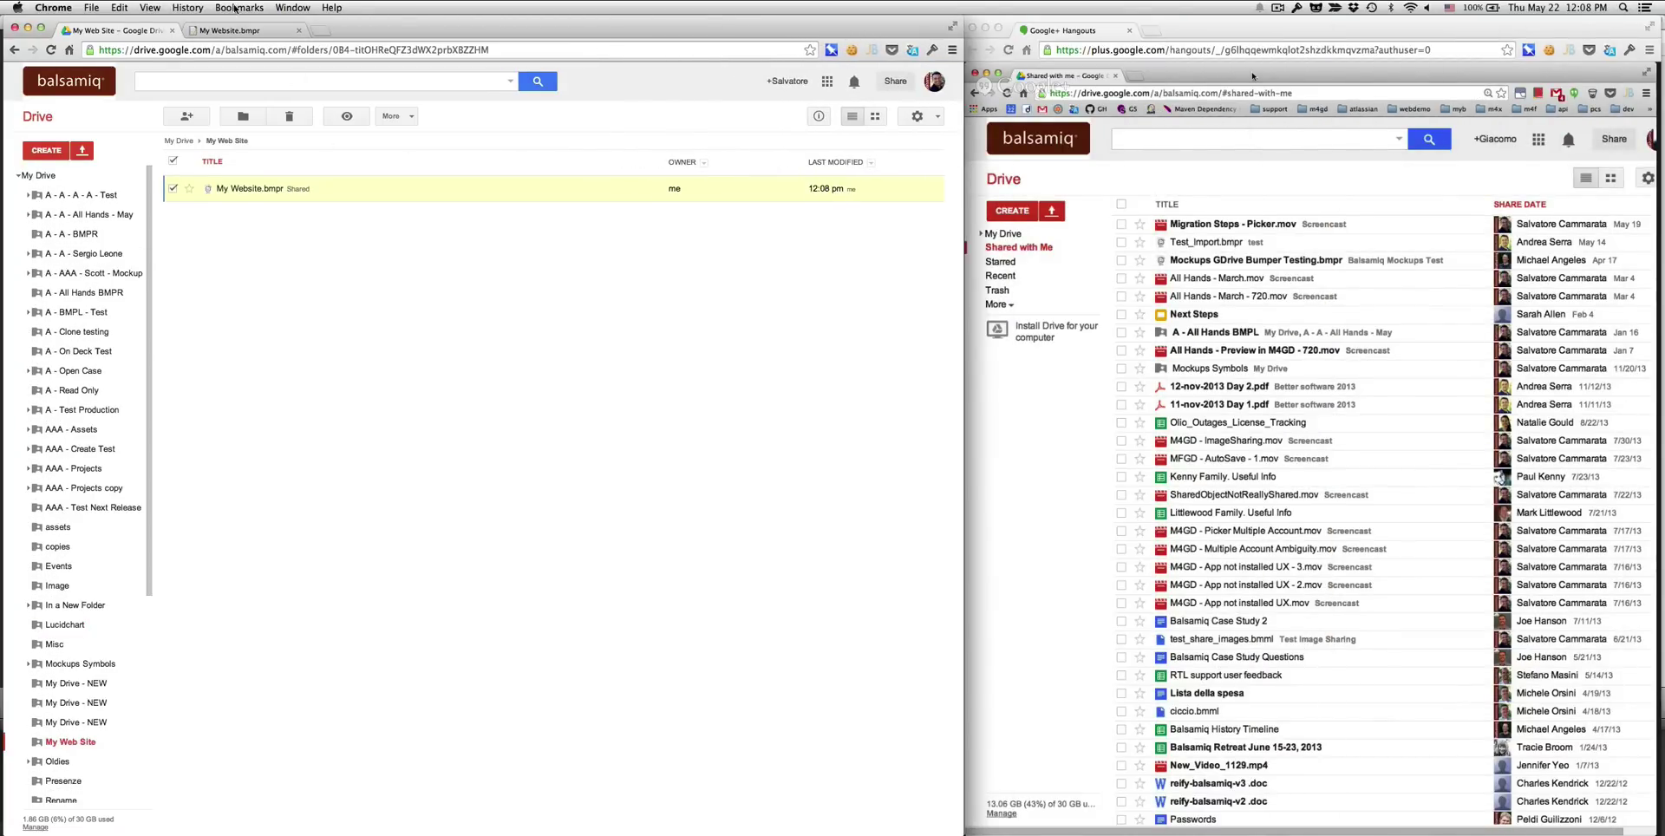
{"action": "left_click", "coordinate": [240, 32]}
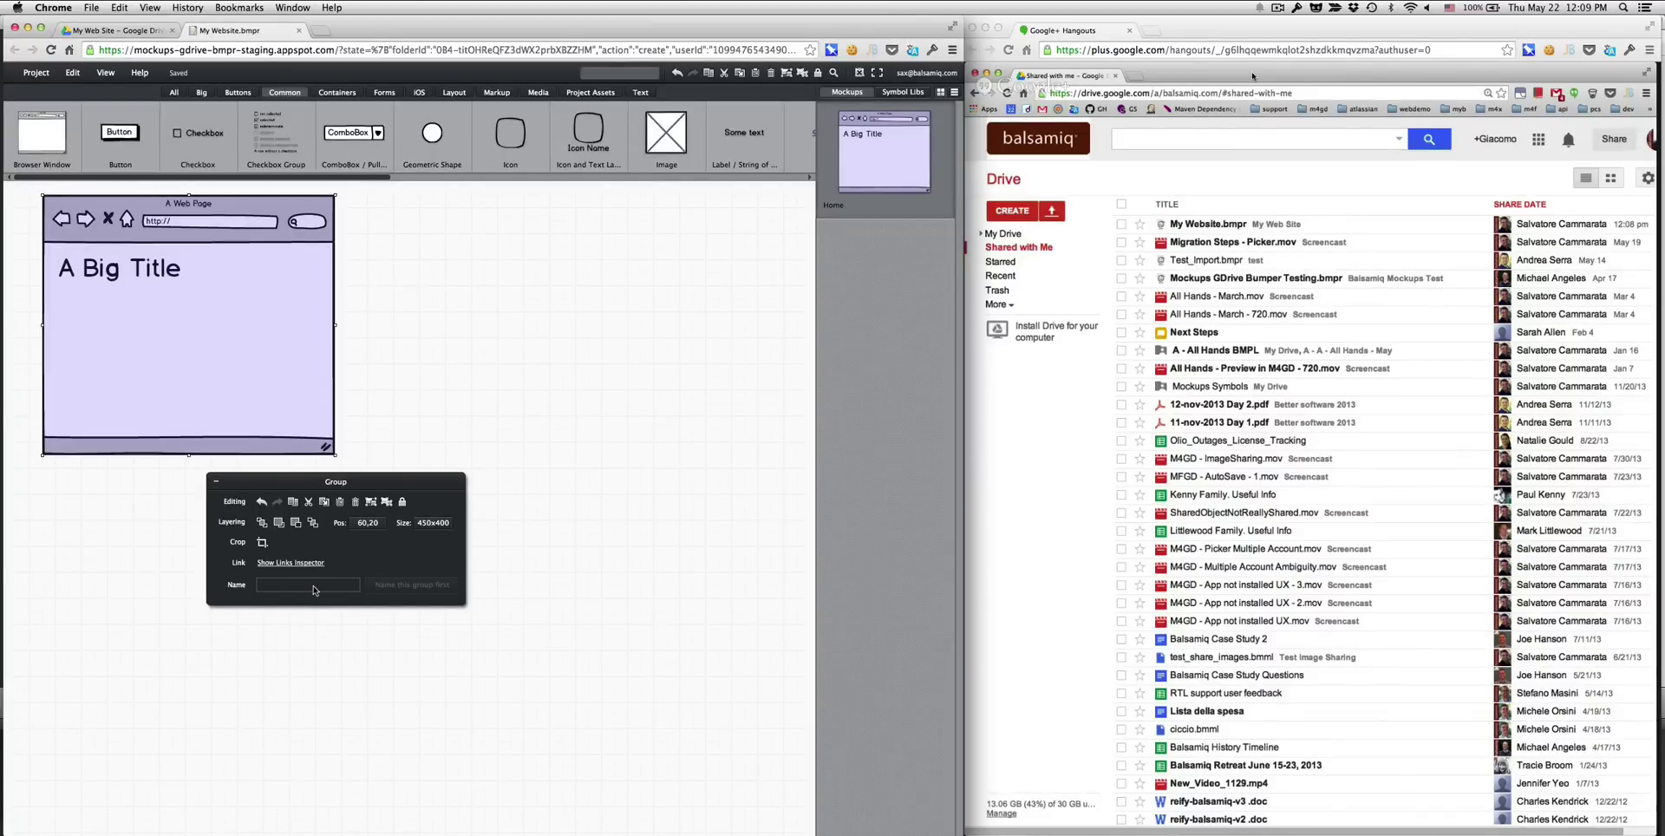
{"action": "type", "text": "master"}
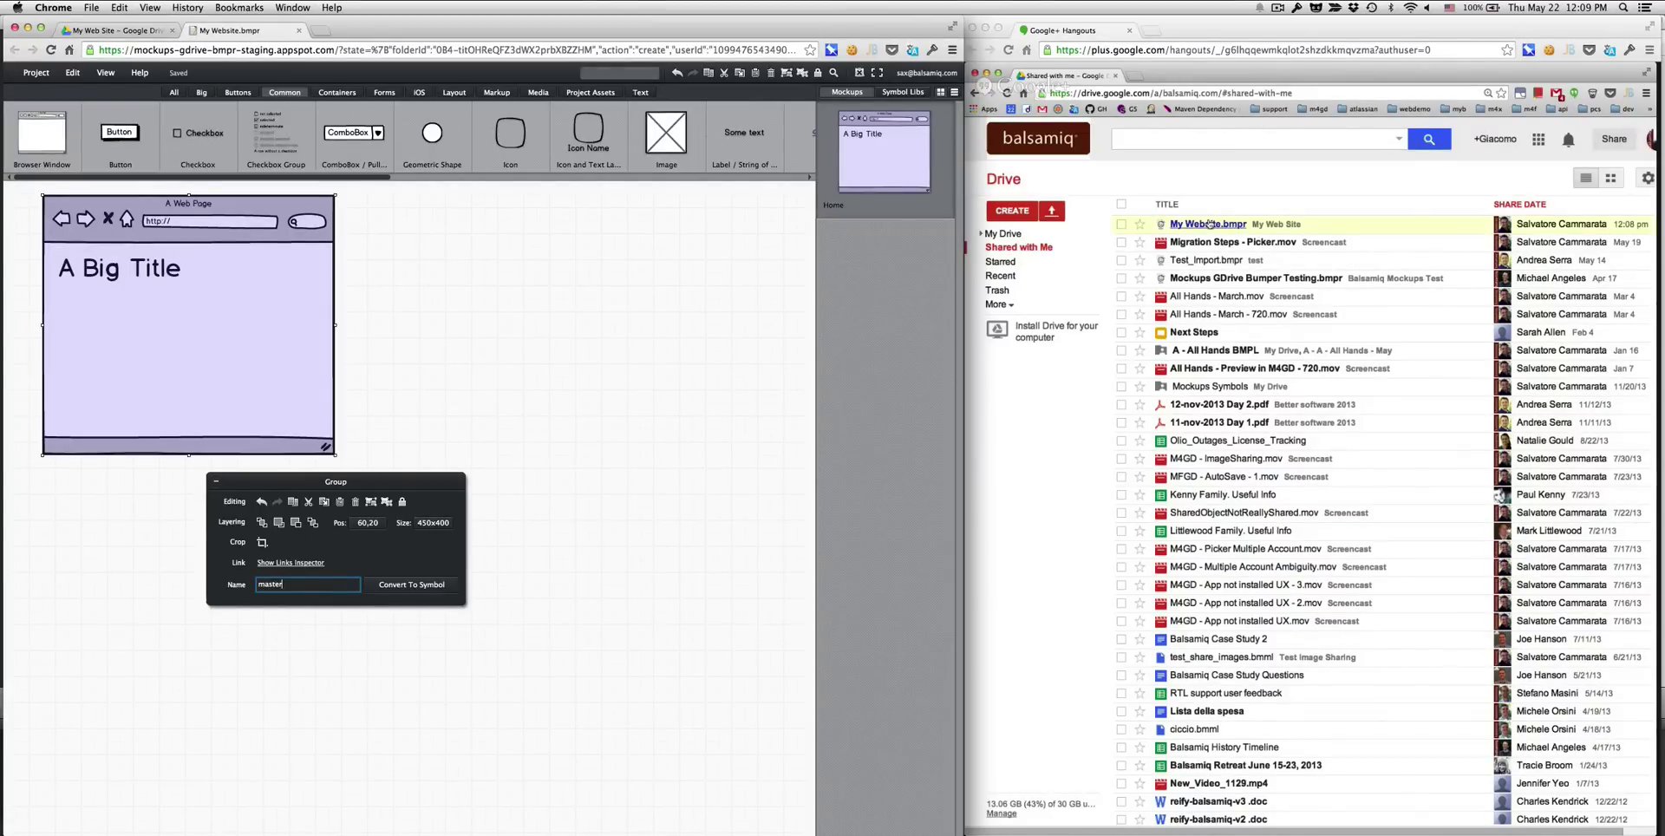
{"action": "left_click", "coordinate": [412, 585]}
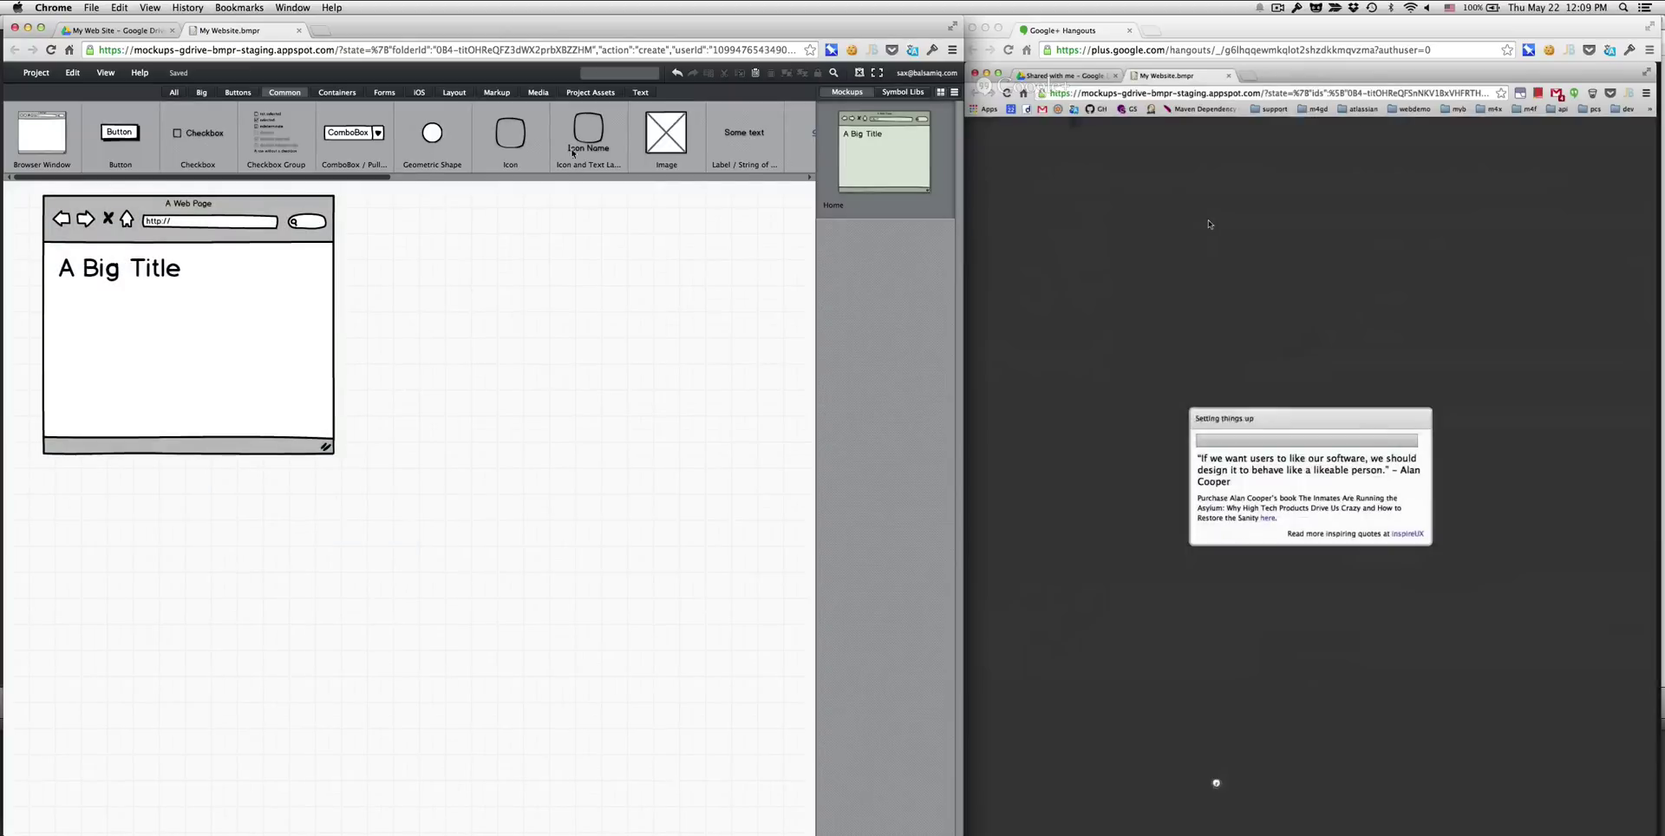
- Add a Paragraph of Text below the big title and fill it with lorem ipsum text
{"action": "left_click", "coordinate": [597, 75]}
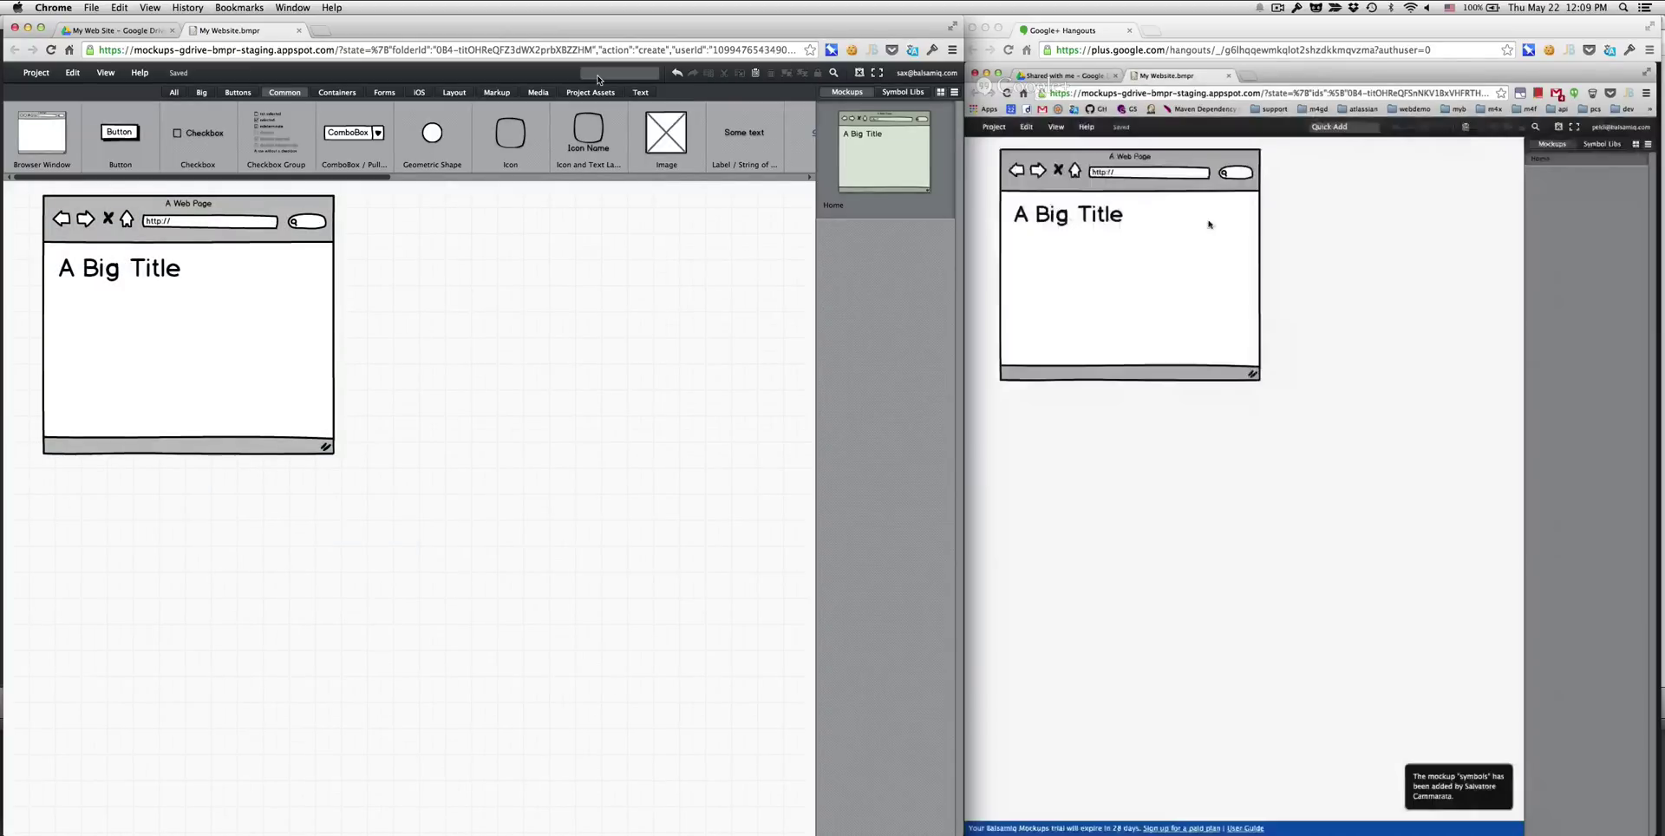
{"action": "type", "text": "para"}
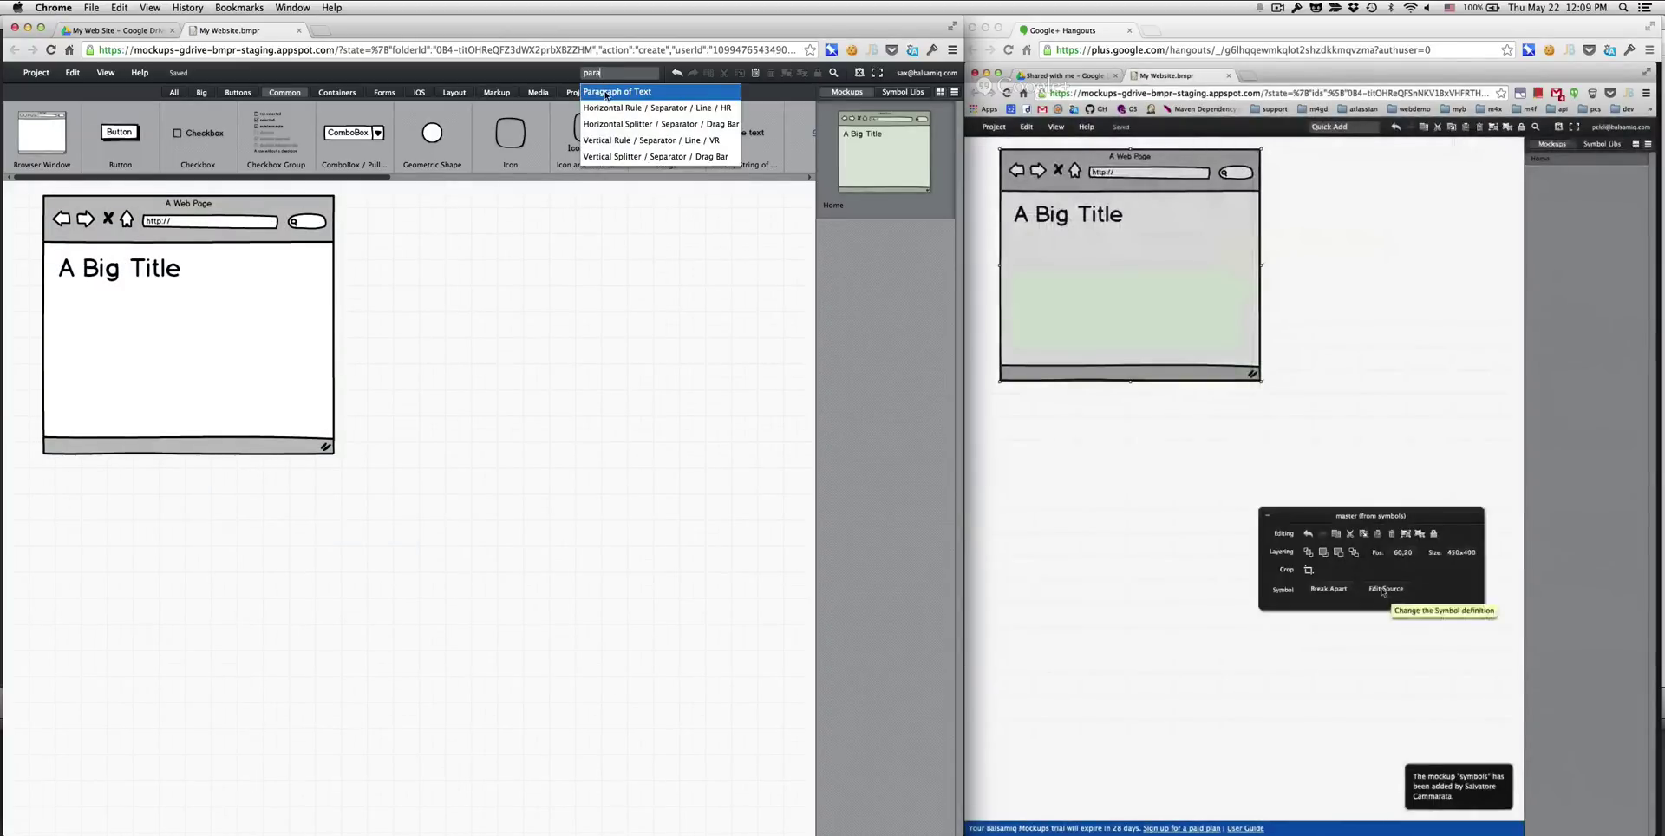
{"action": "left_click", "coordinate": [606, 92]}
{"action": "left_click_drag", "start_coordinate": [230, 283], "coordinate": [231, 333]}
{"action": "double_click", "coordinate": [230, 332]}
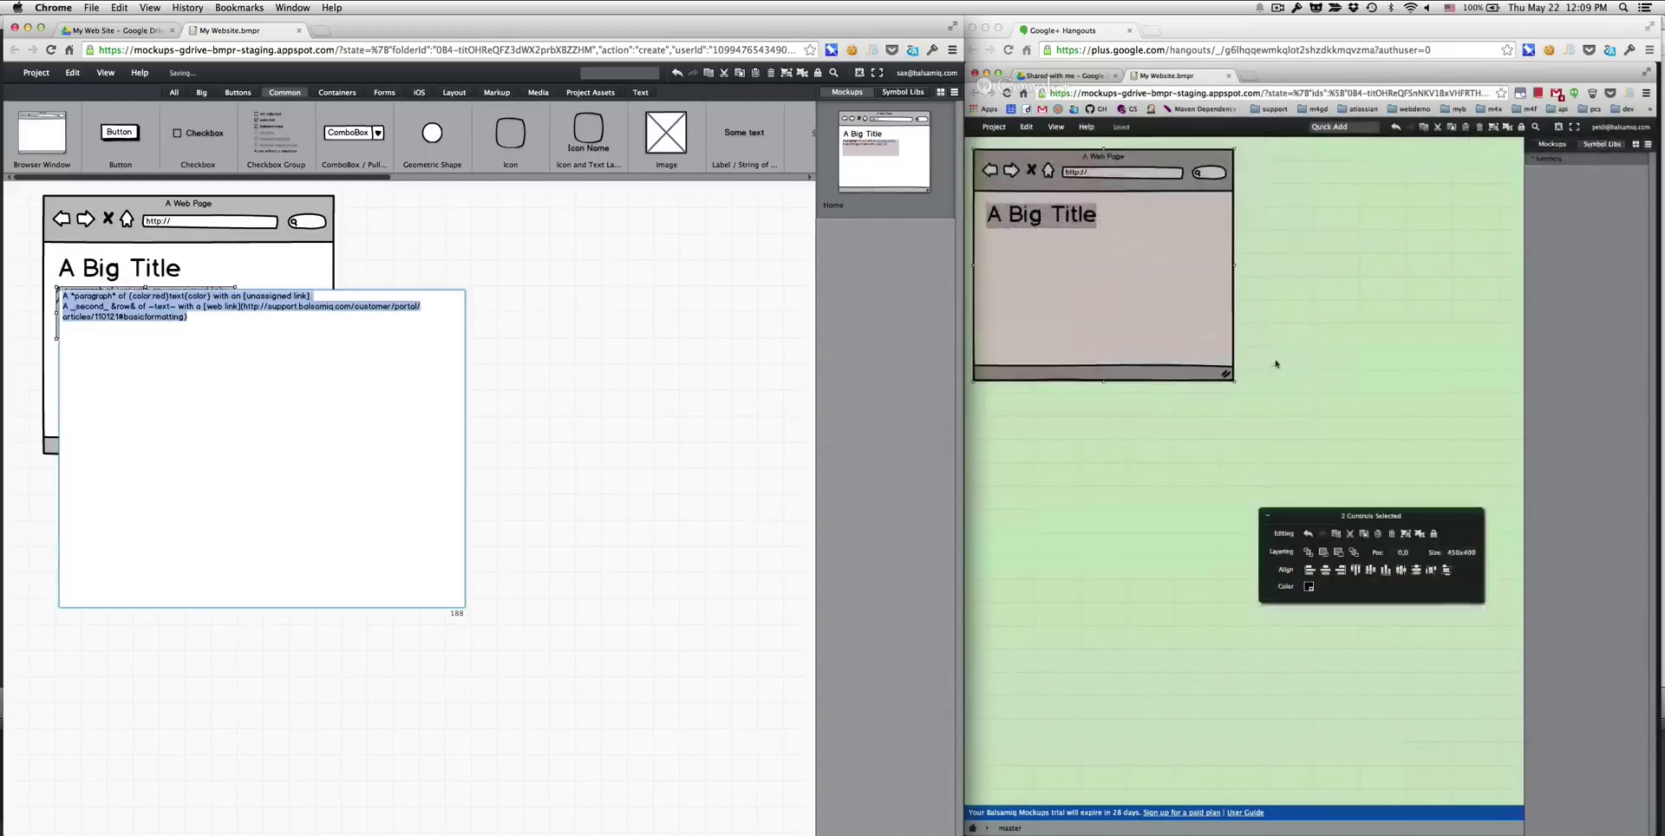
{"action": "type", "text": "lorem"}
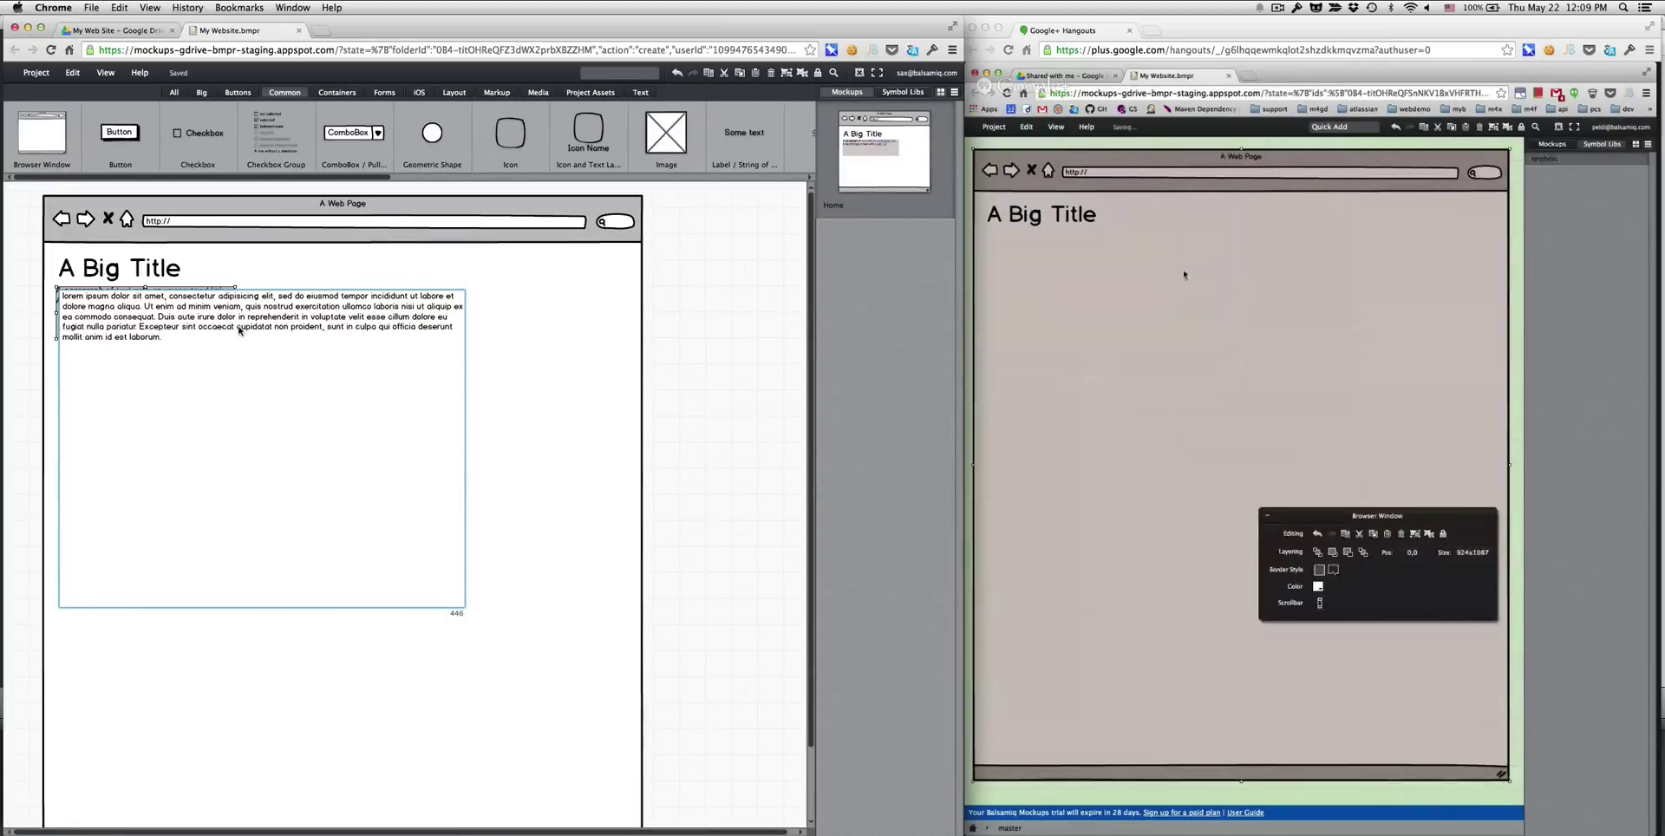
{"action": "left_click", "coordinate": [502, 361]}
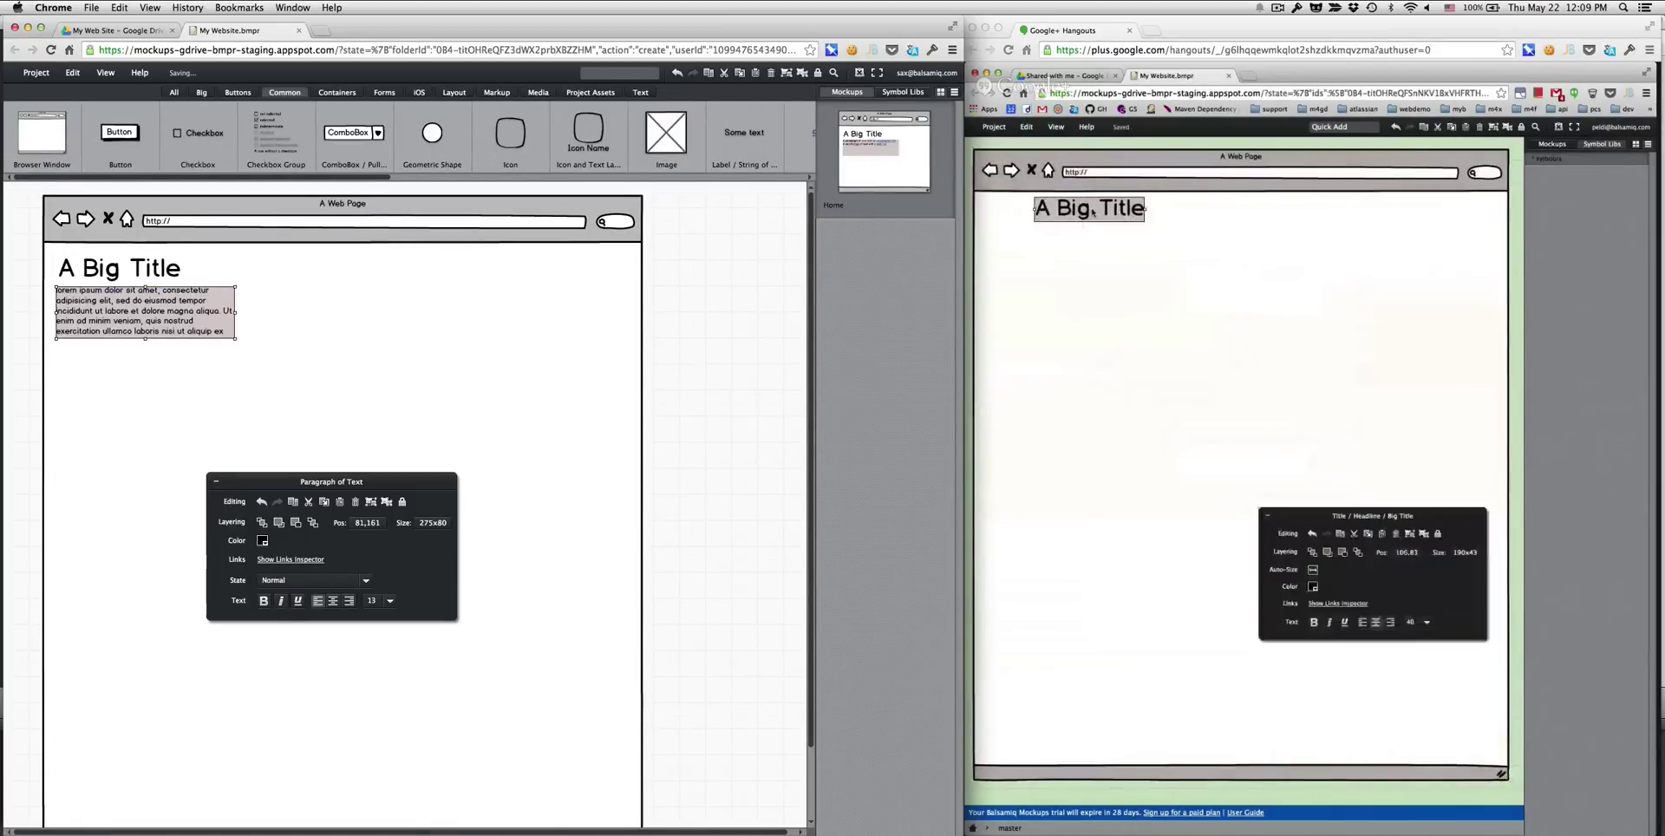
- Enlarge the paragraph to about 275x164, place a copy beside it as a second column, and align the original at about 84,178
{"action": "left_click_drag", "start_coordinate": [146, 340], "coordinate": [149, 395]}
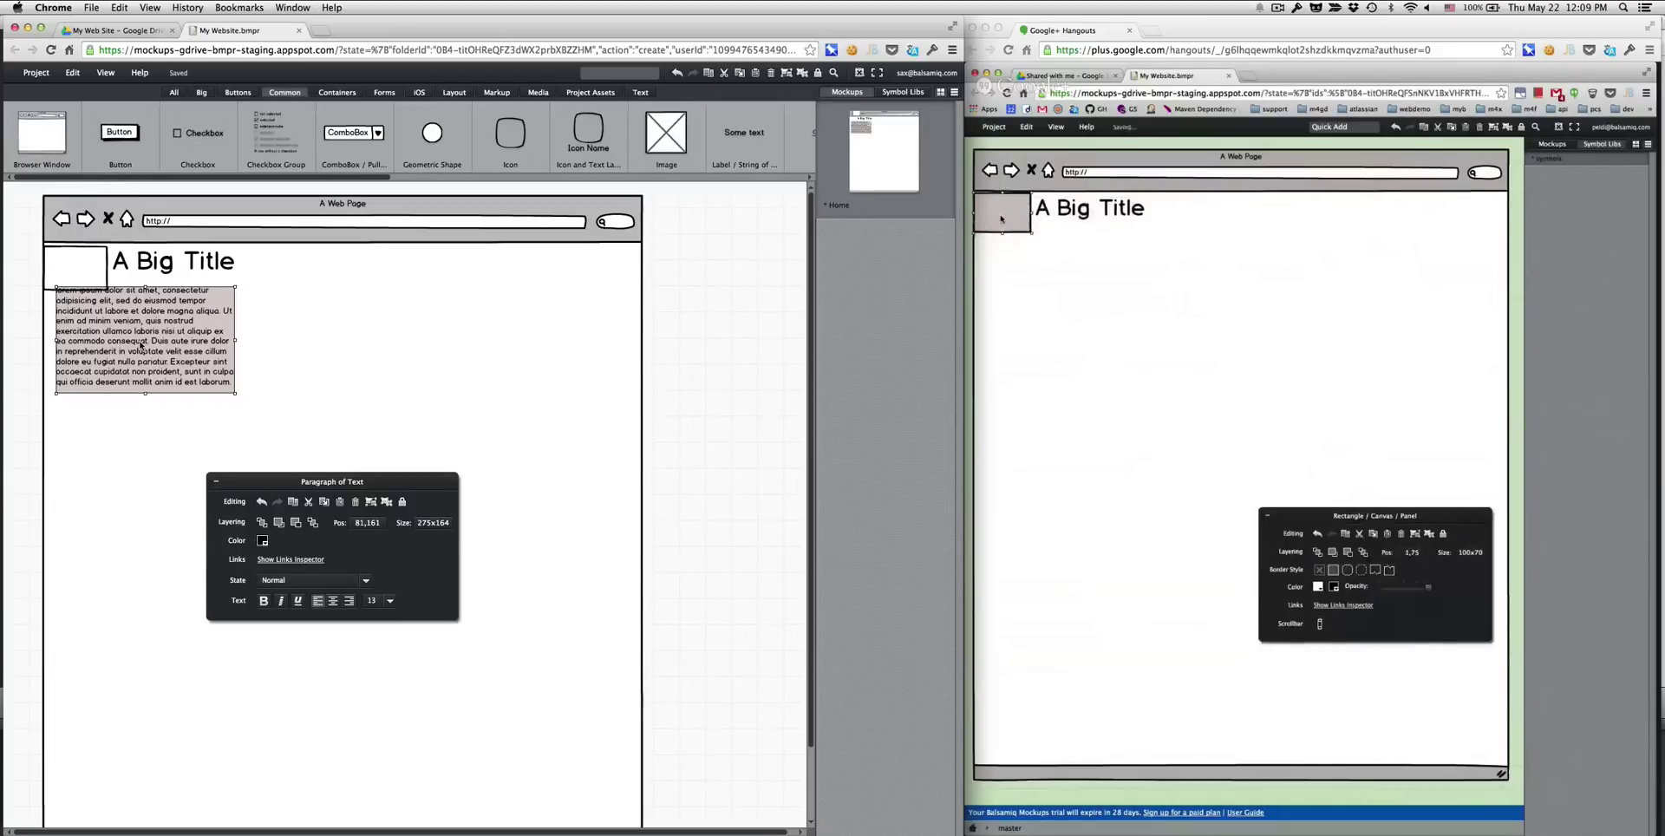
{"action": "left_click_drag", "start_coordinate": [140, 343], "coordinate": [352, 339]}
{"action": "left_click_drag", "start_coordinate": [156, 336], "coordinate": [159, 344]}
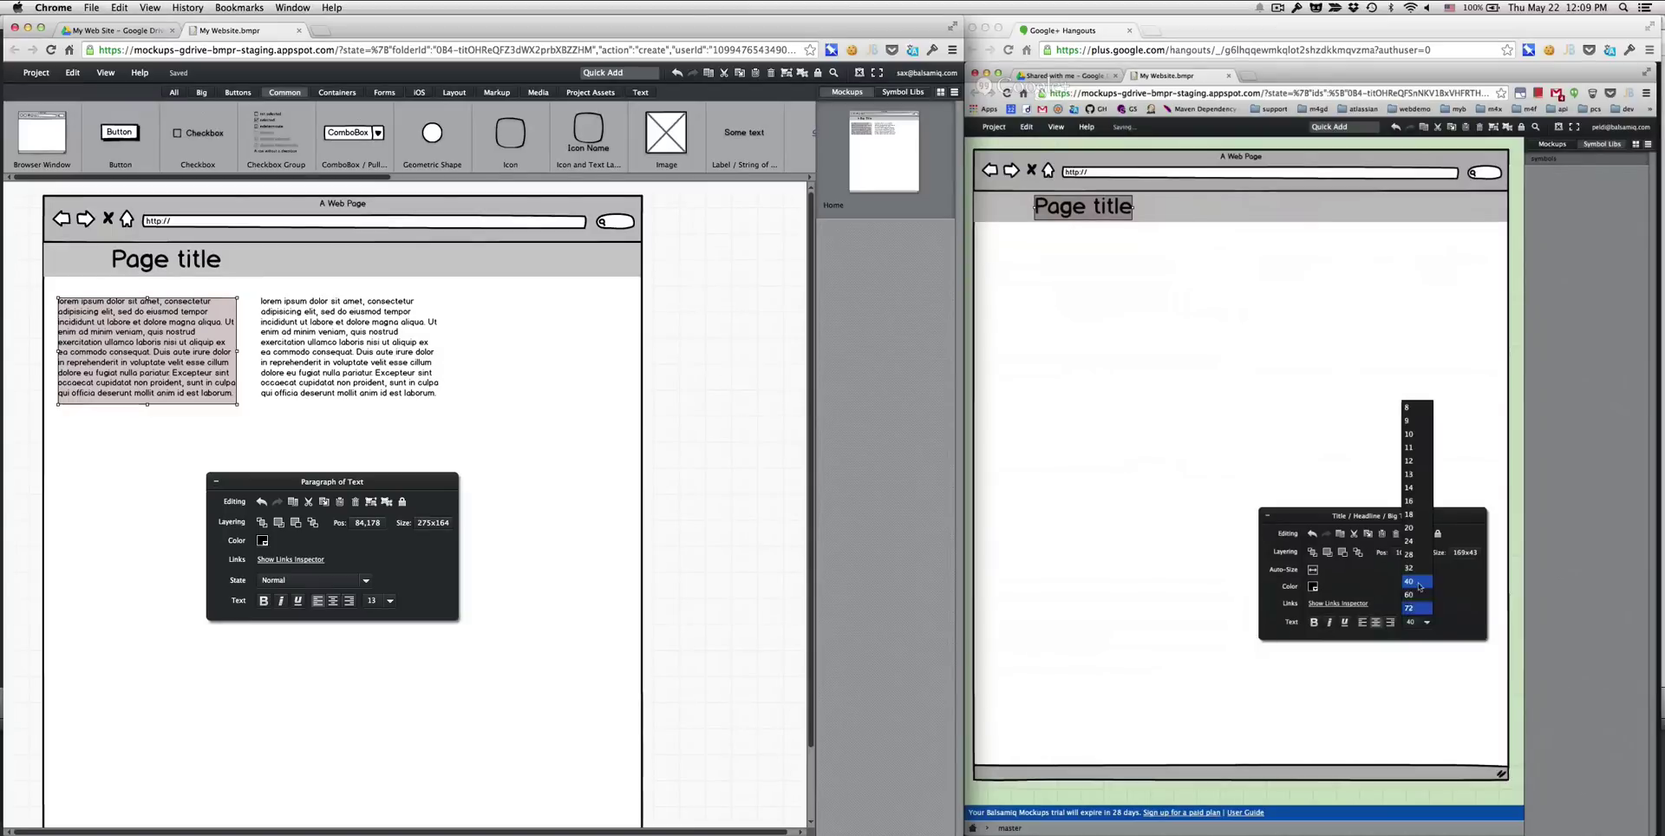
- Place an Image control beside the second text column at about 707,178 and search Flickr for turin to fill it
{"action": "left_click", "coordinate": [597, 73]}
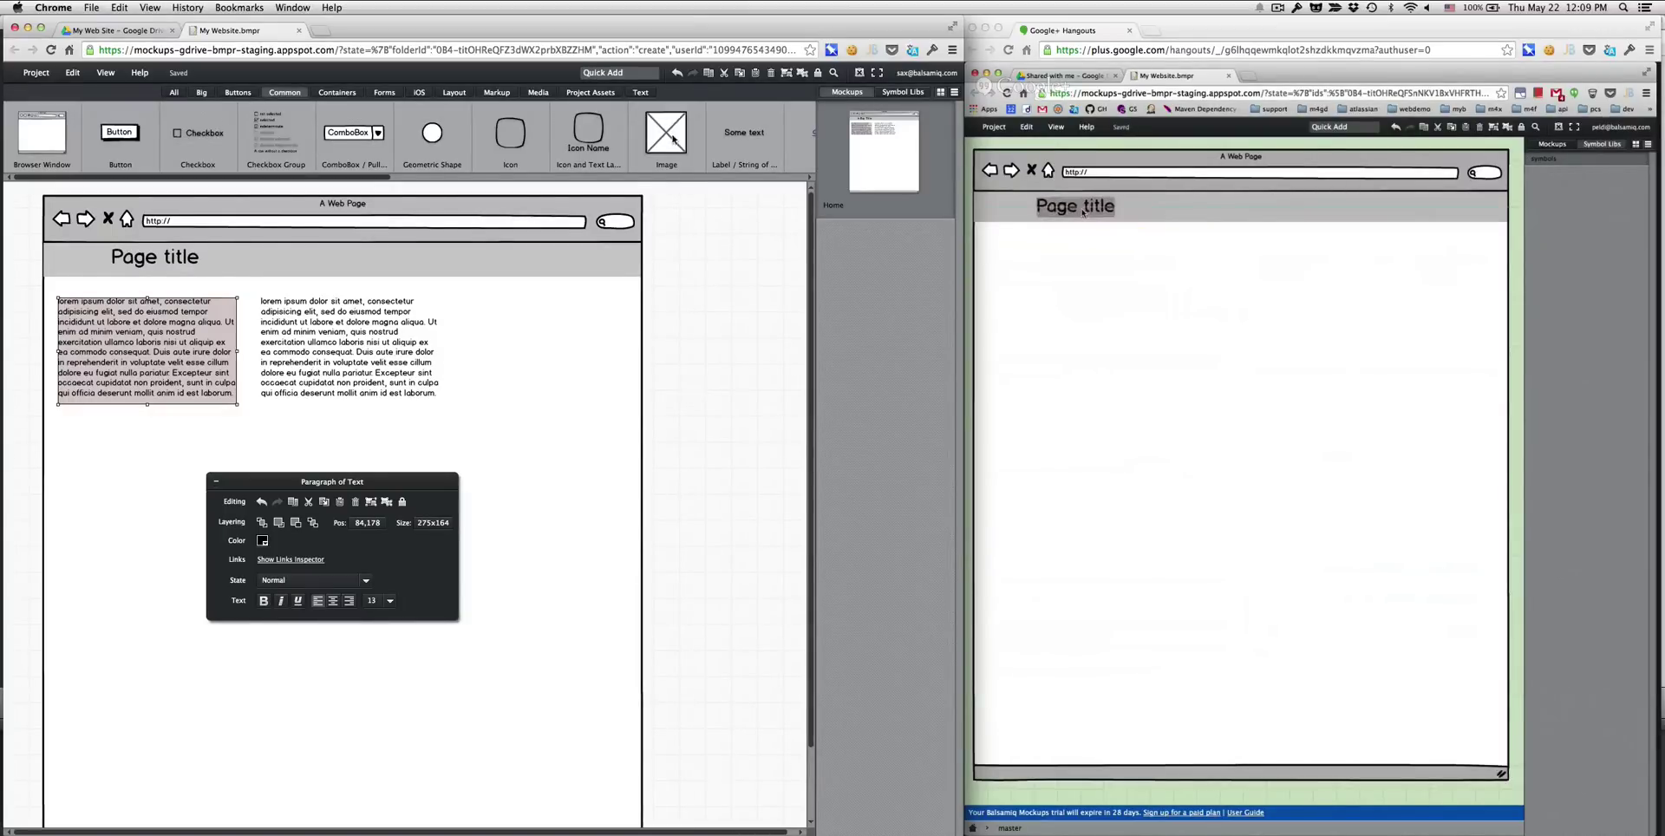
{"action": "left_click_drag", "start_coordinate": [666, 134], "coordinate": [497, 330]}
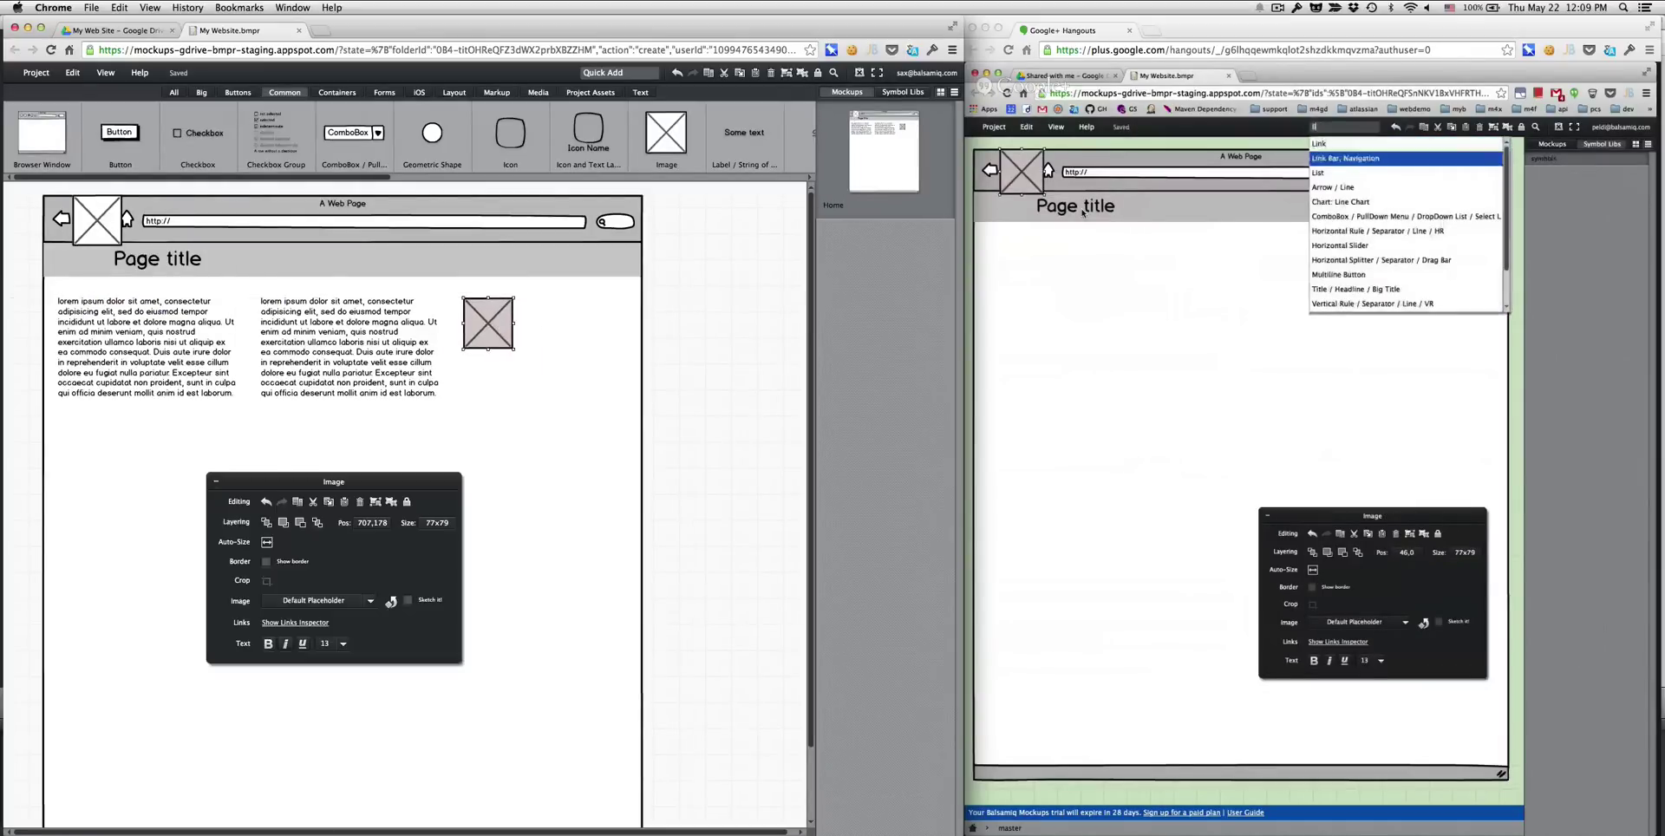
{"action": "double_click", "coordinate": [491, 336]}
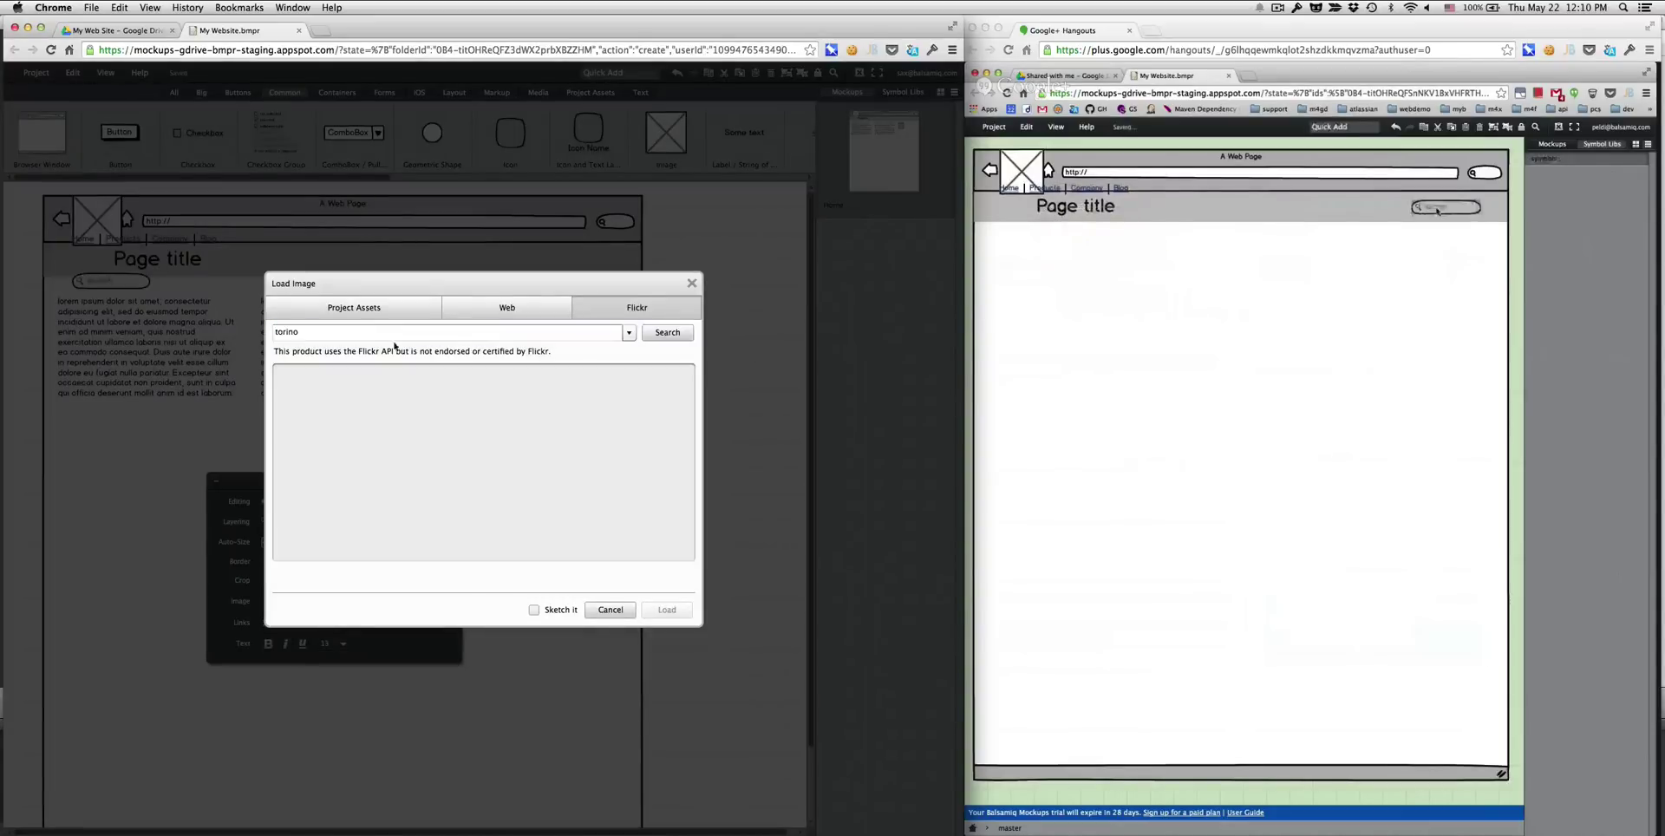
{"action": "left_click_drag", "start_coordinate": [308, 334], "coordinate": [274, 334]}
{"action": "double_click", "coordinate": [274, 335]}
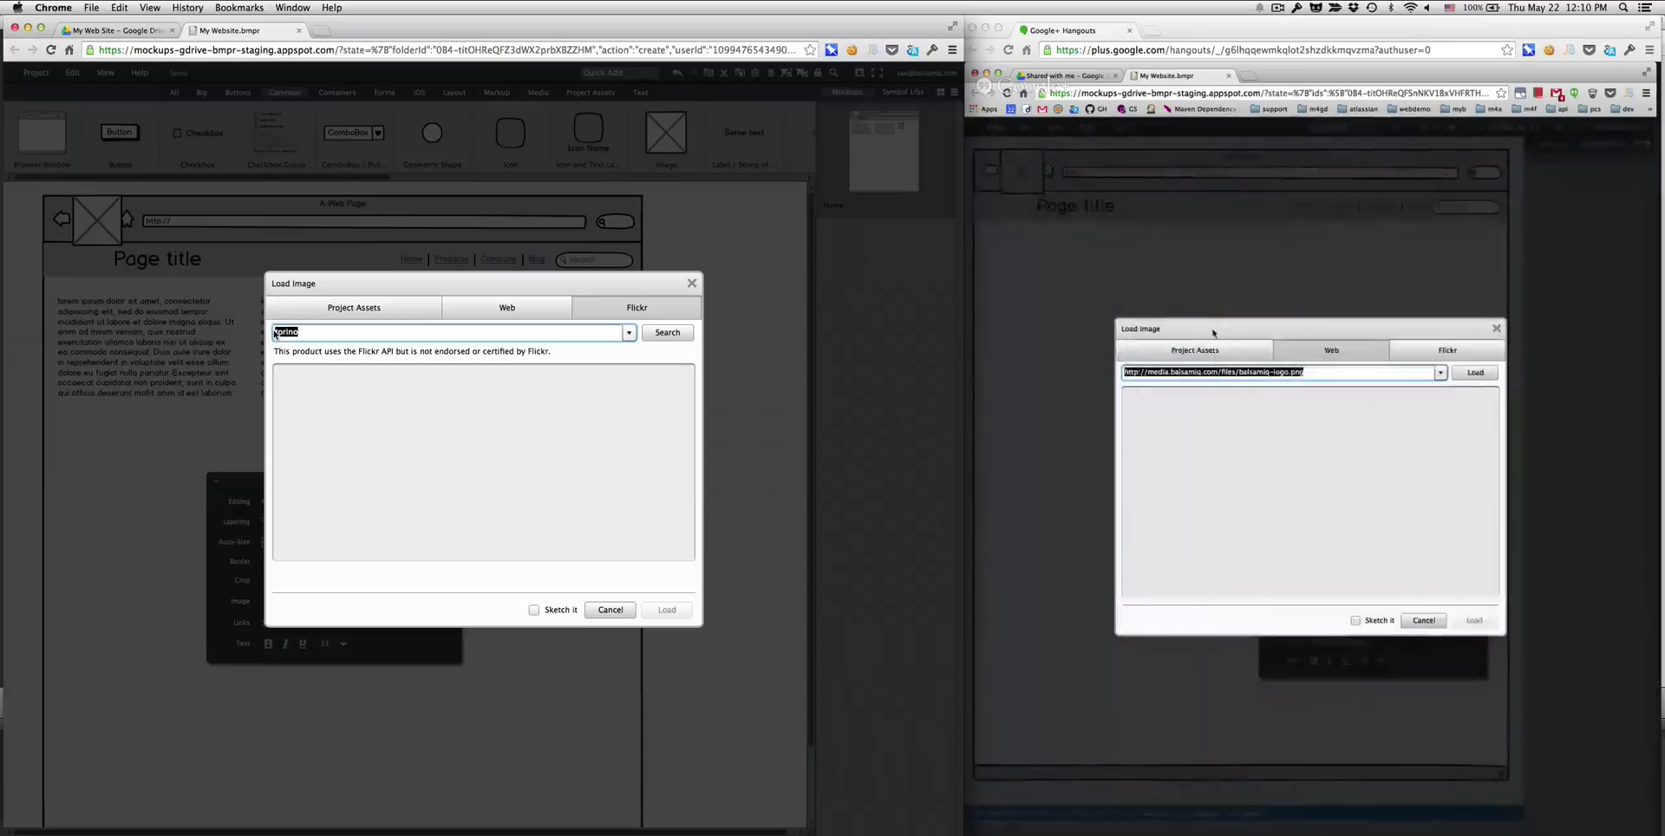
{"action": "type", "text": "turi"}
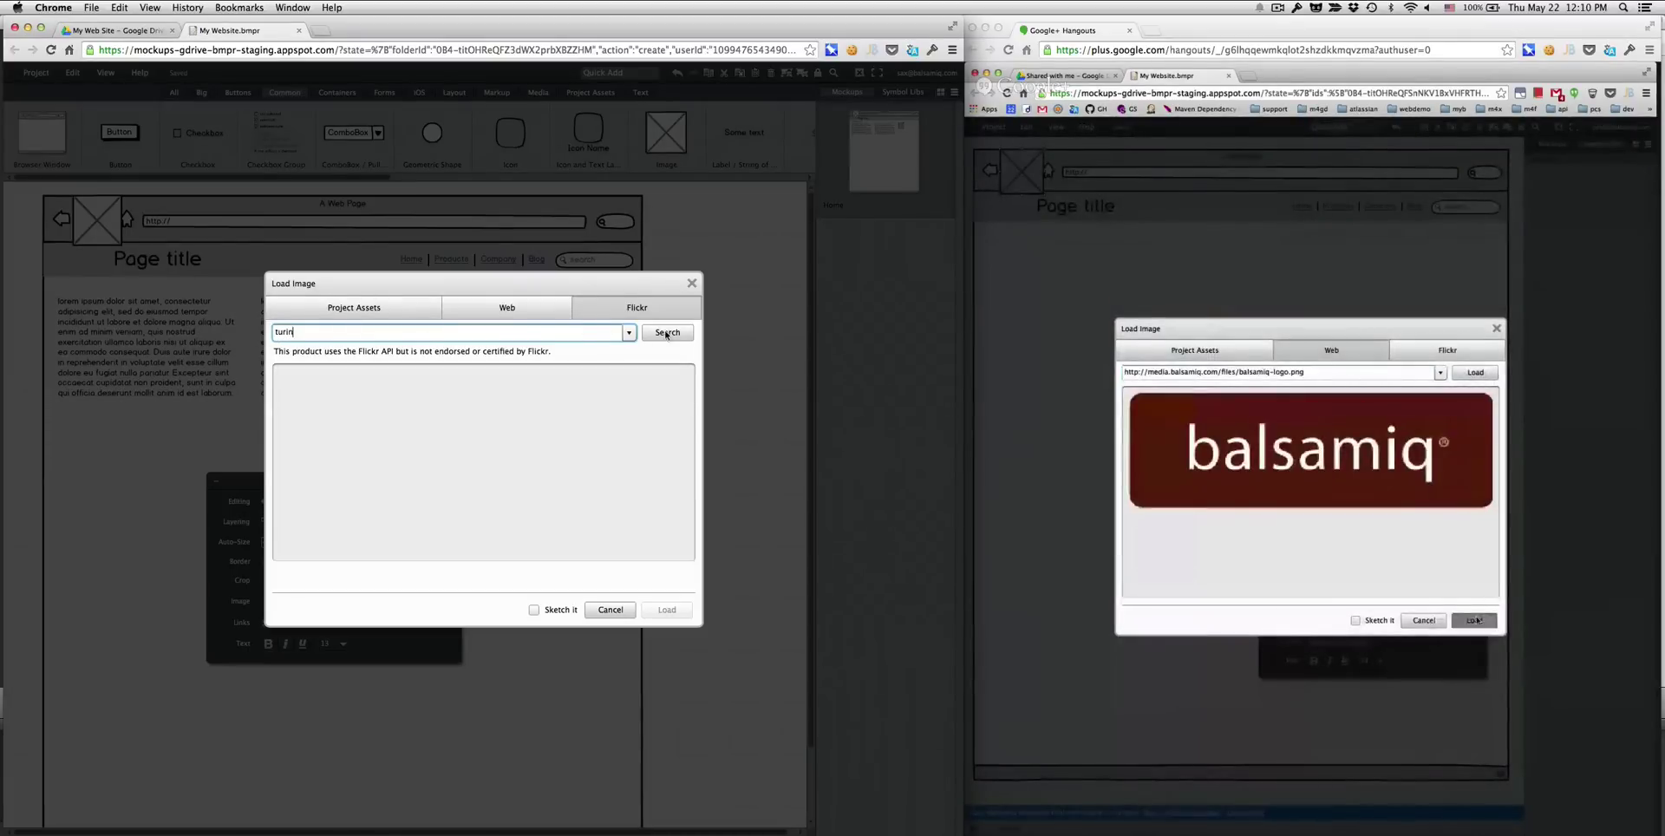
{"action": "left_click", "coordinate": [666, 334]}
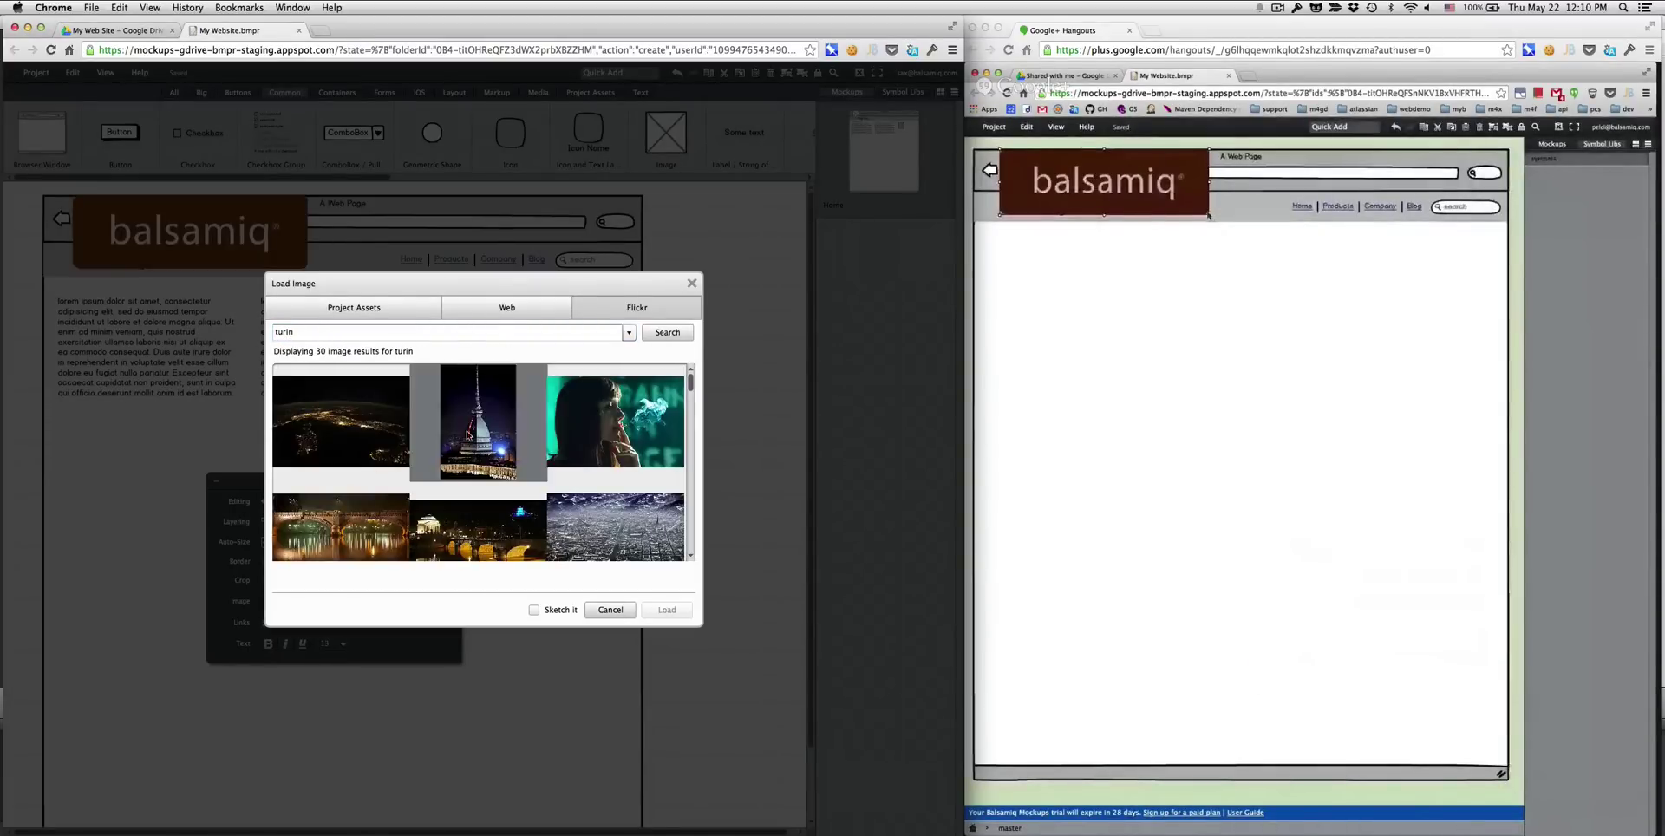
- Load the night photo of the illuminated tower into the image and enlarge it to about 221x280
{"action": "left_click", "coordinate": [466, 436]}
{"action": "left_click", "coordinate": [664, 613]}
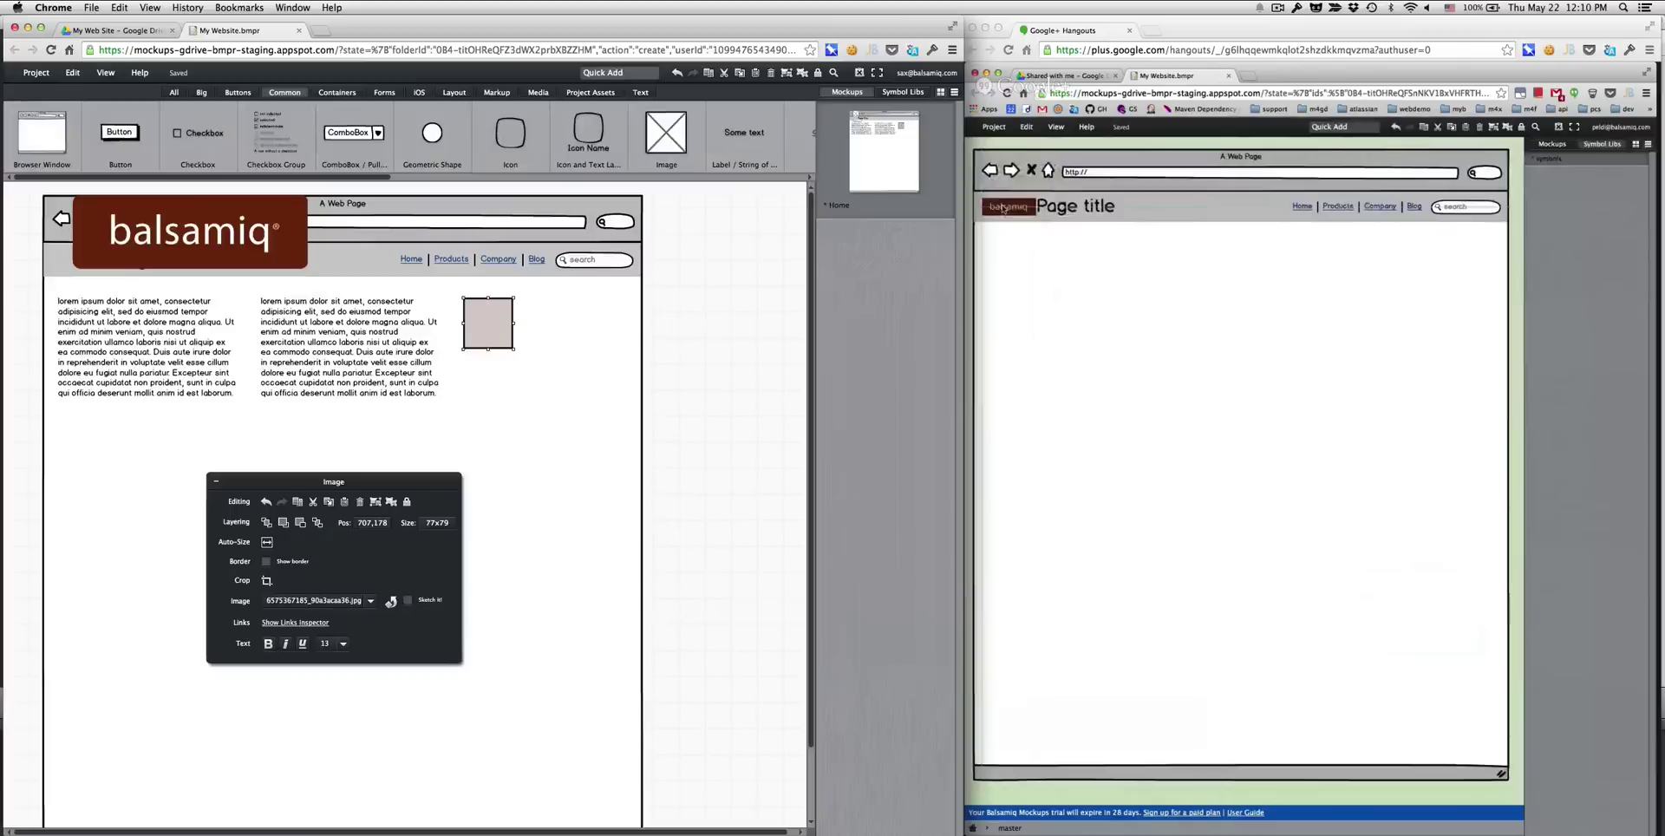
{"action": "left_click_drag", "start_coordinate": [657, 590], "coordinate": [607, 480]}
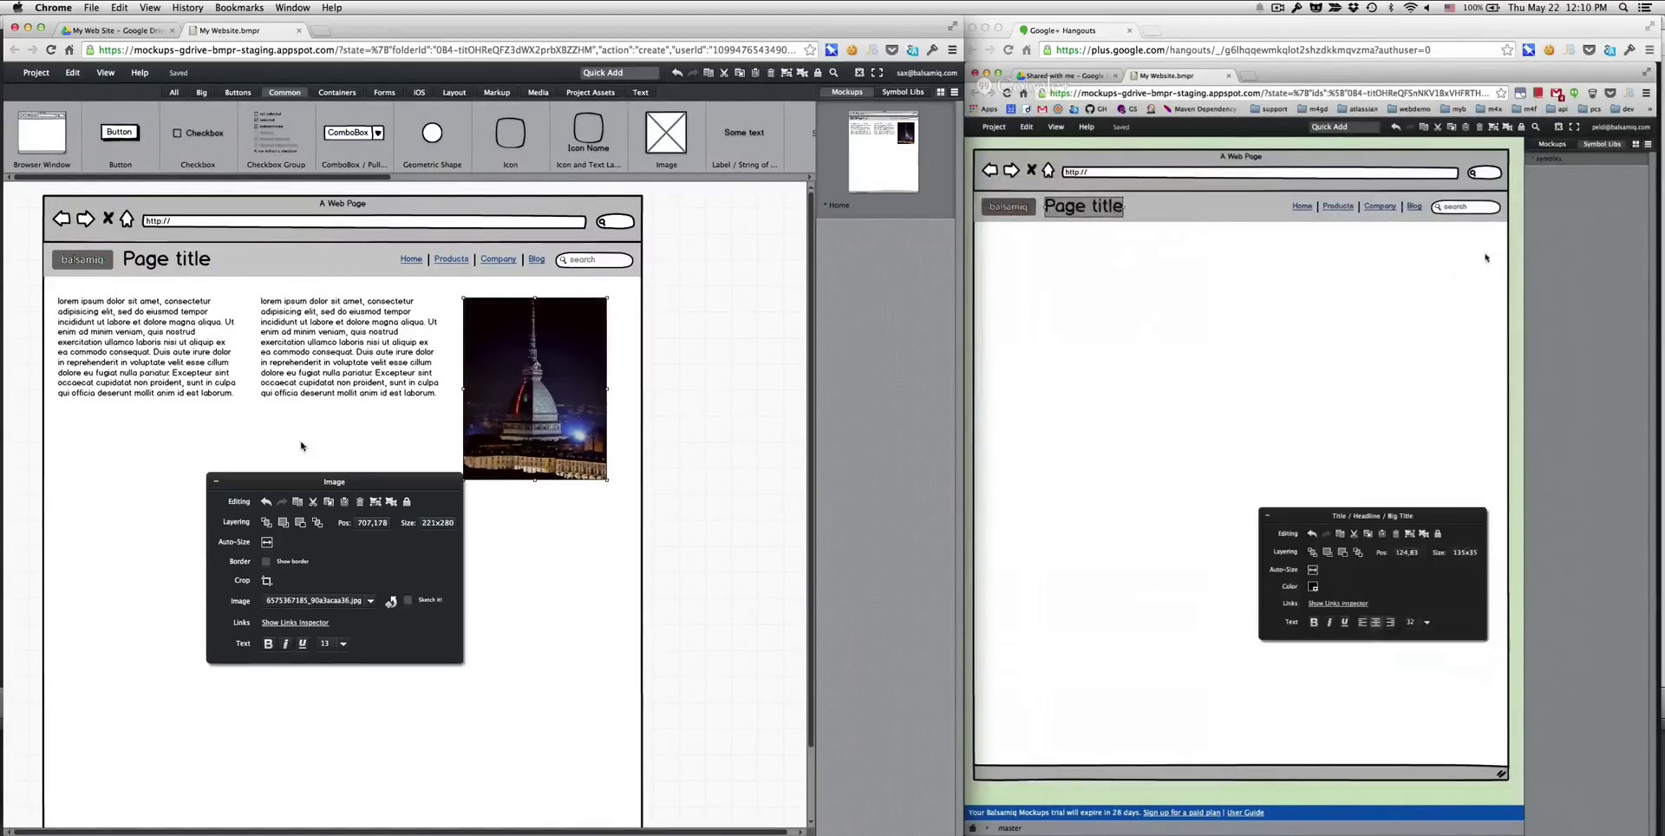
- Duplicate both paragraphs and the tower photo together and place the copy as a second row at about 84,473
{"action": "left_click", "coordinate": [172, 358]}
{"action": "left_click", "coordinate": [336, 352]}
{"action": "left_click", "coordinate": [336, 352], "text": "shift"}
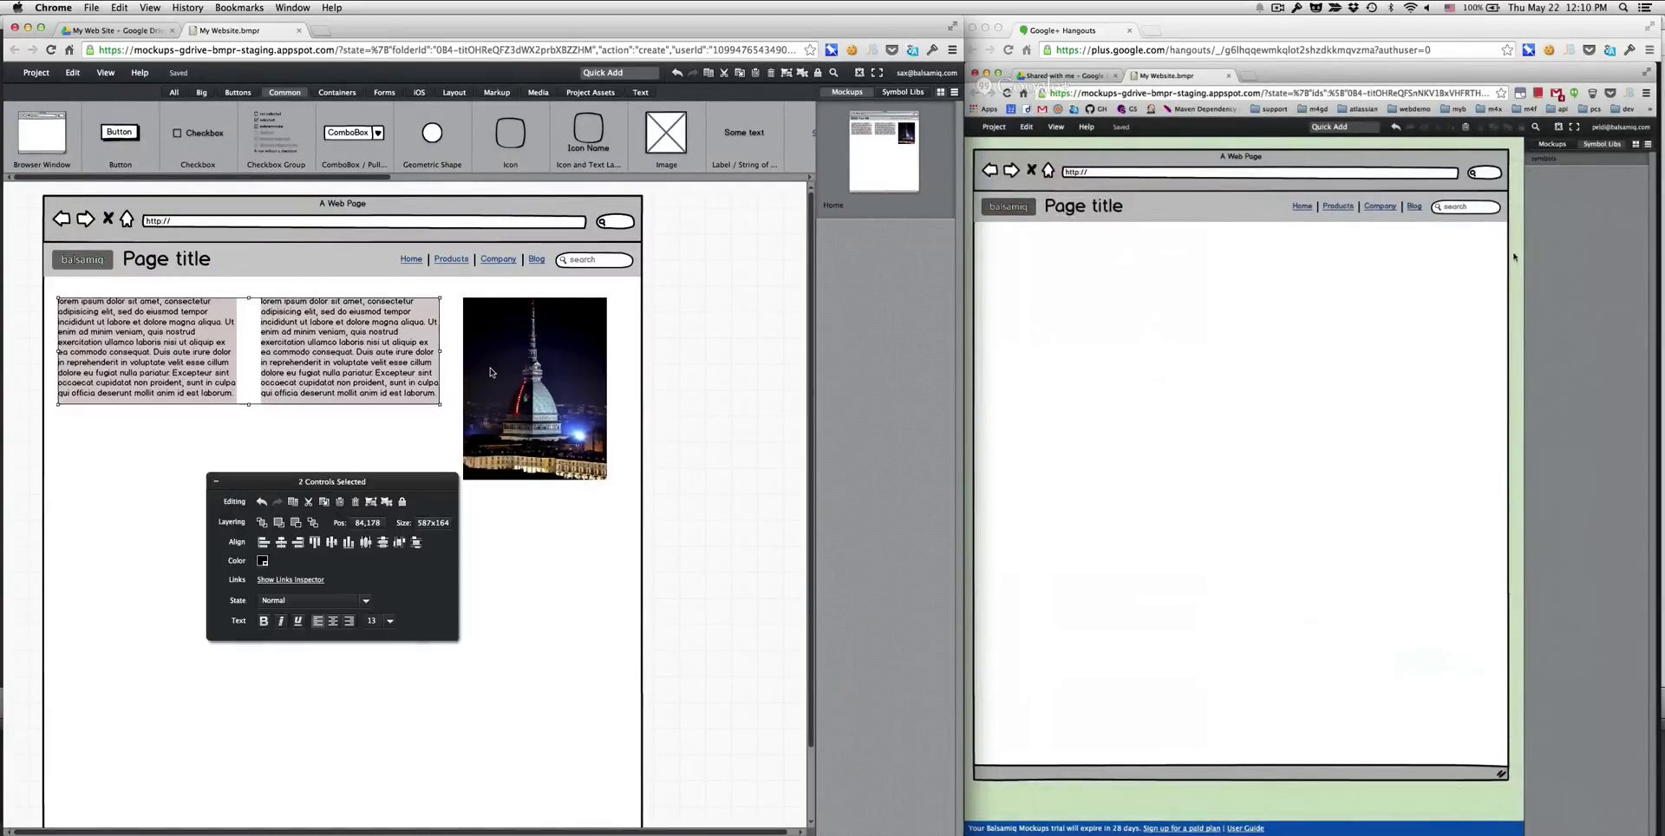
{"action": "left_click", "coordinate": [490, 372], "text": "shift"}
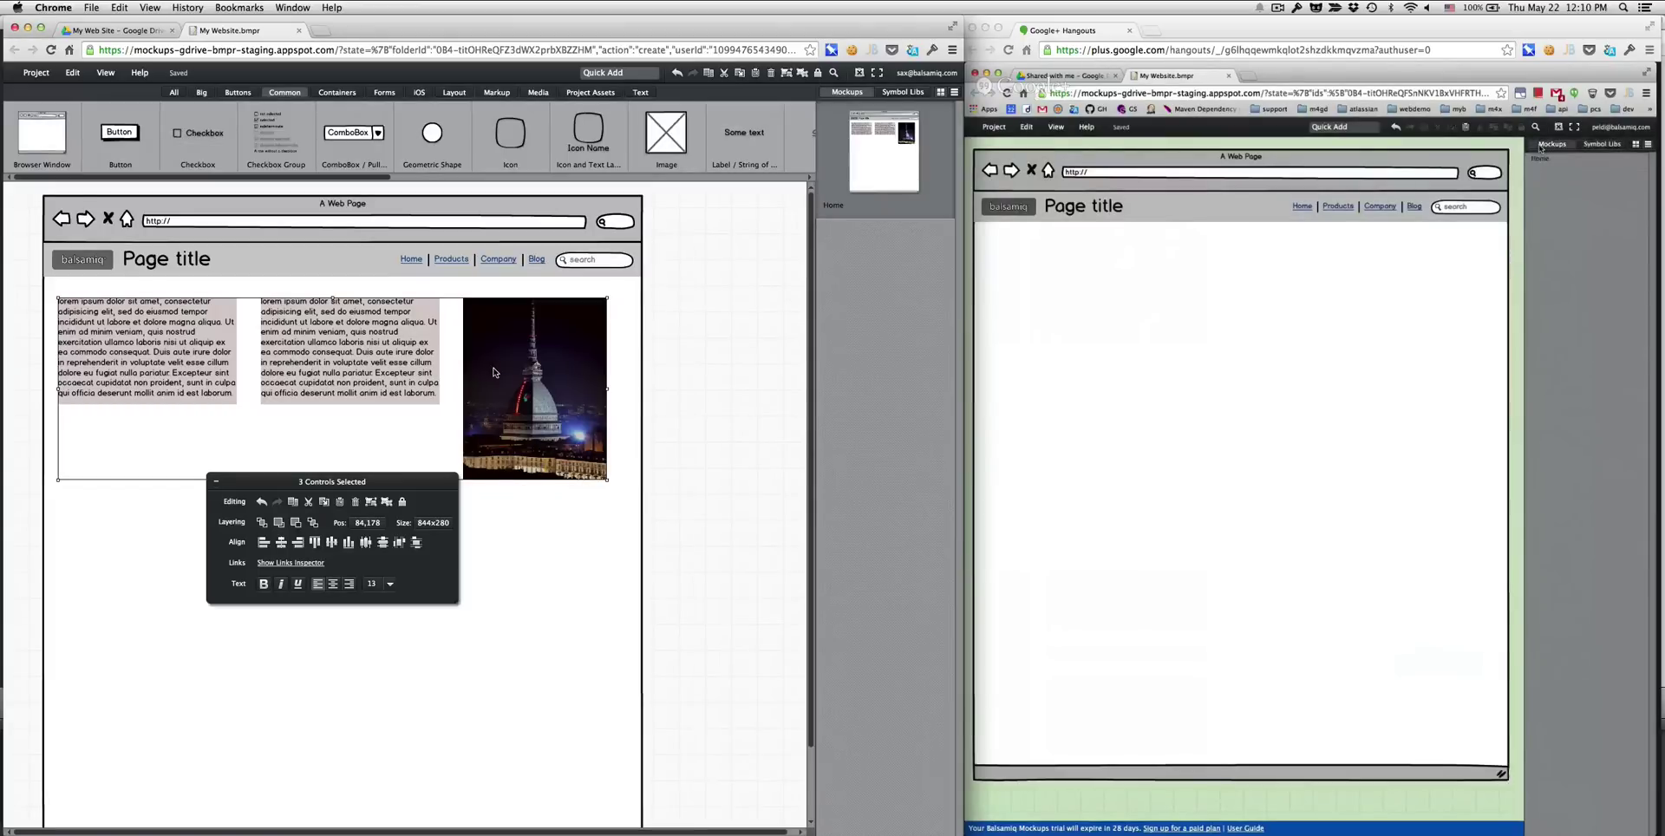
{"action": "key", "text": "super+d"}
{"action": "left_click_drag", "start_coordinate": [513, 392], "coordinate": [503, 567]}
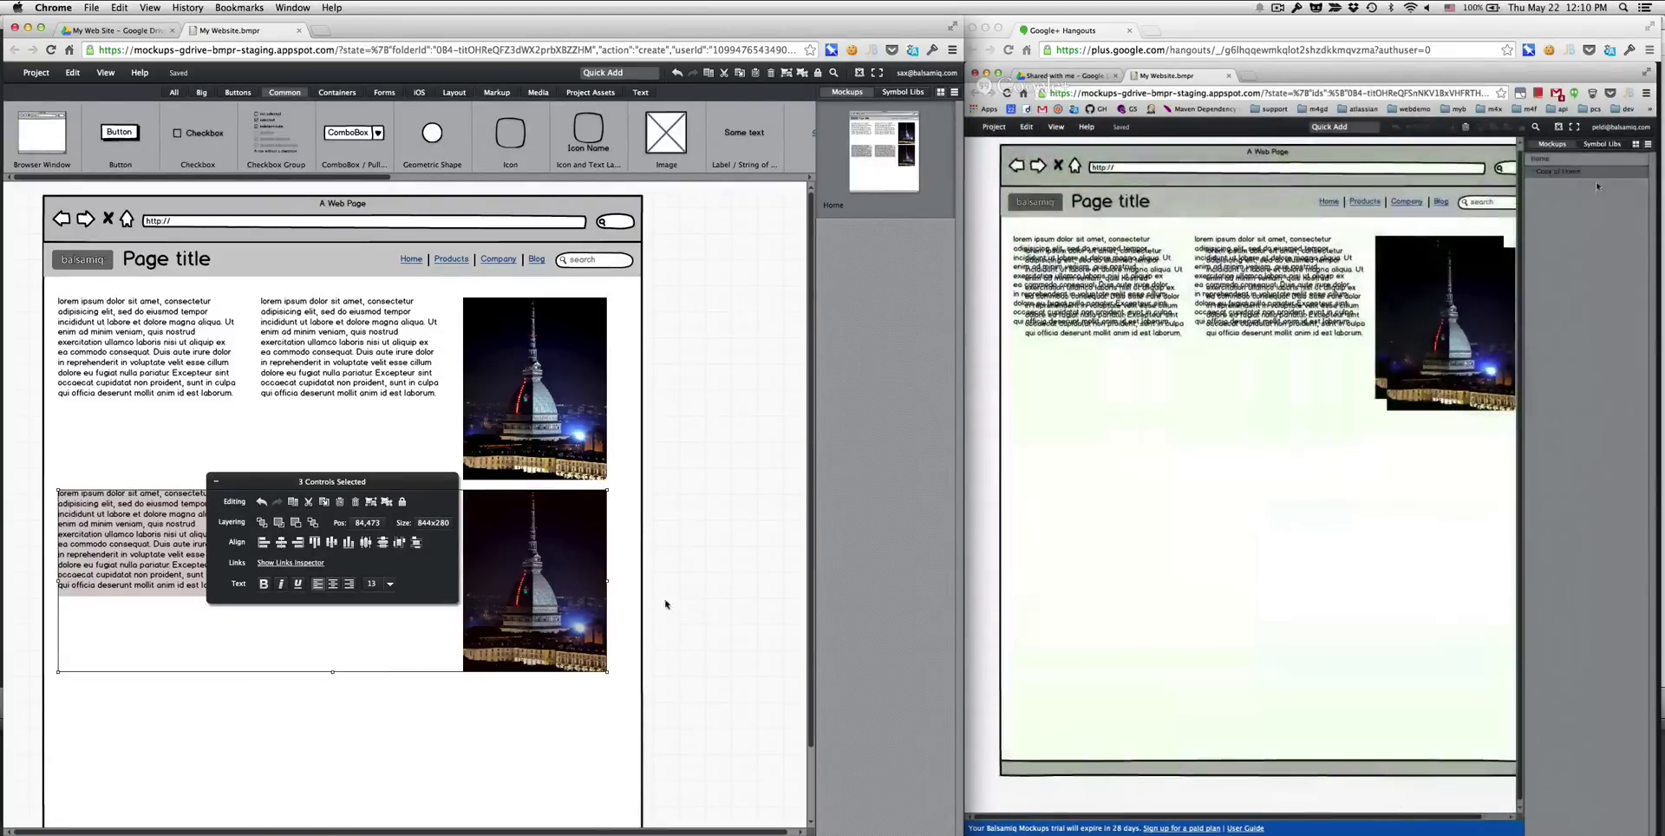
- For the second row's image, attach colosseo.jpg and duetorri.jpg from the Desktop to the project assets
{"action": "left_click", "coordinate": [708, 604]}
{"action": "left_click", "coordinate": [575, 596]}
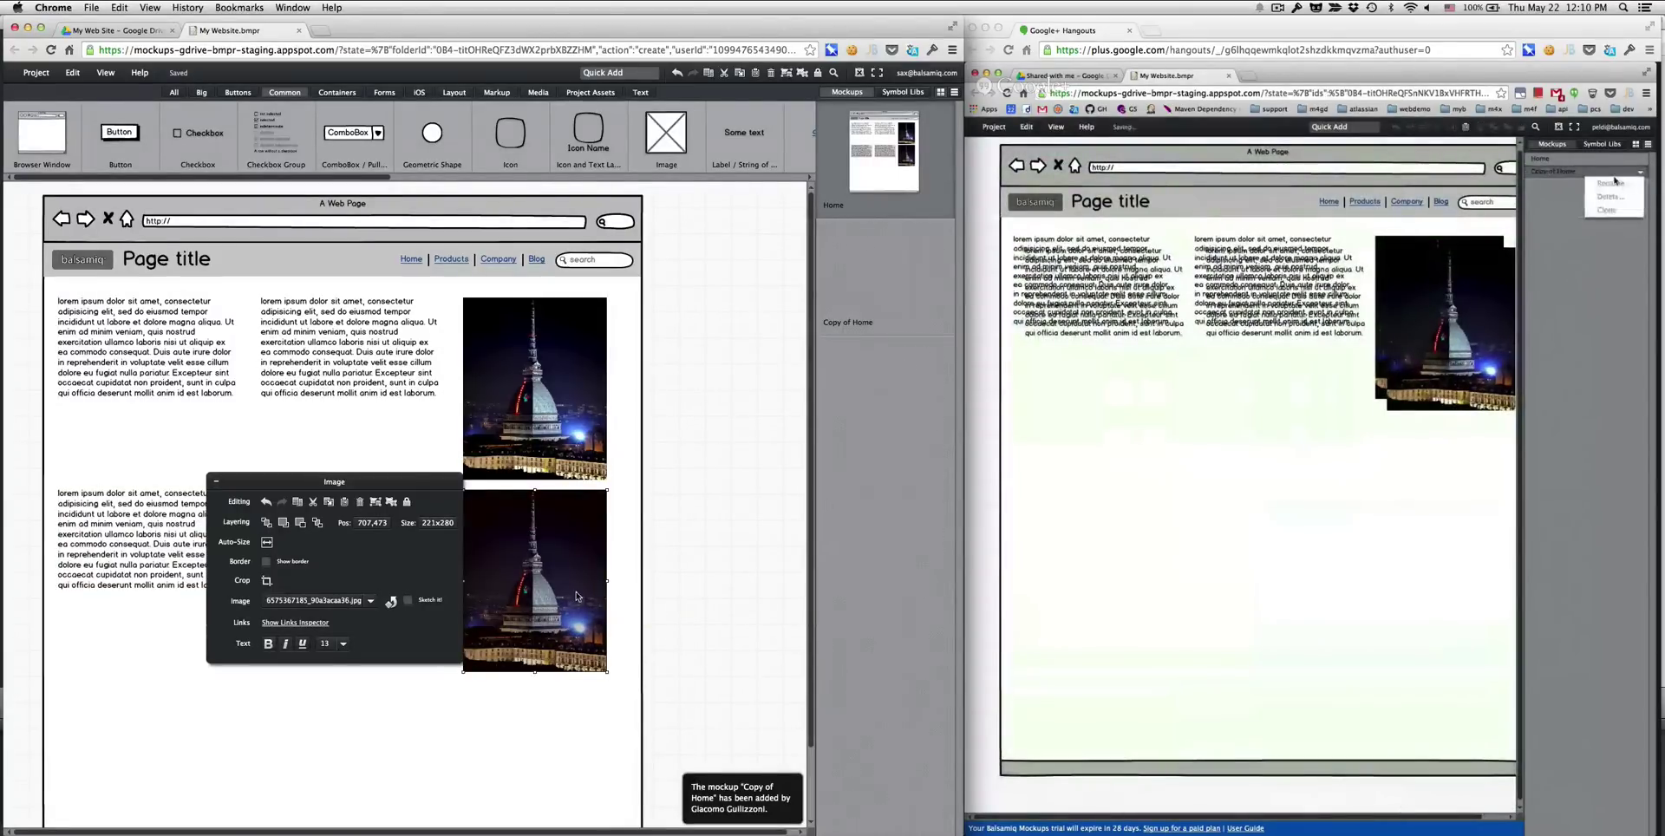
{"action": "double_click", "coordinate": [576, 593]}
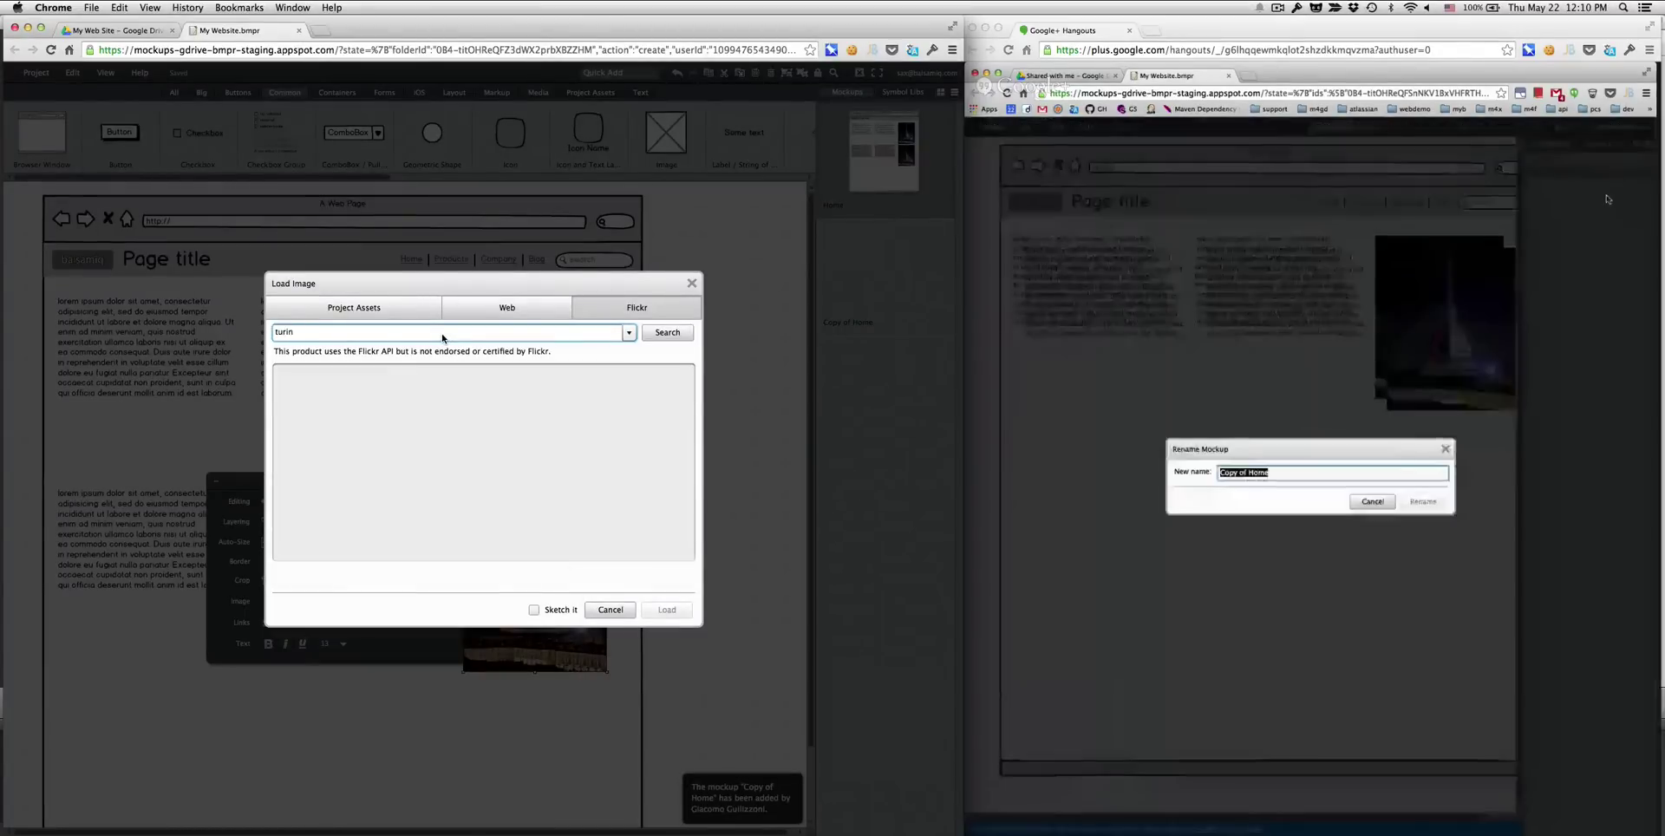
{"action": "left_click", "coordinate": [372, 310]}
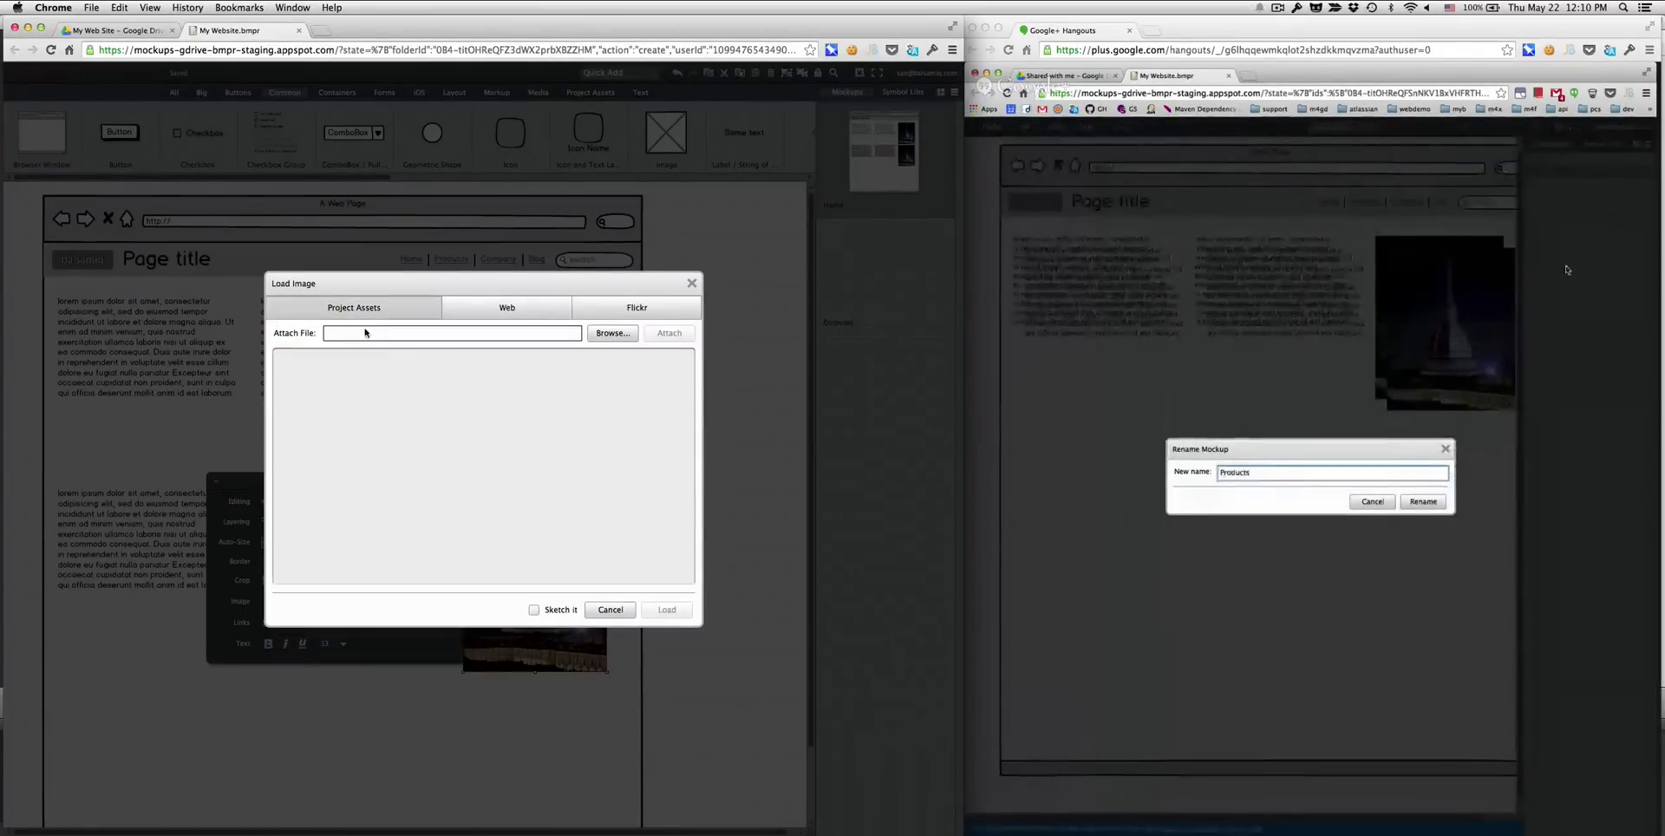
{"action": "left_click", "coordinate": [365, 332]}
{"action": "left_click", "coordinate": [722, 160]}
{"action": "left_click", "coordinate": [722, 171], "text": "shift"}
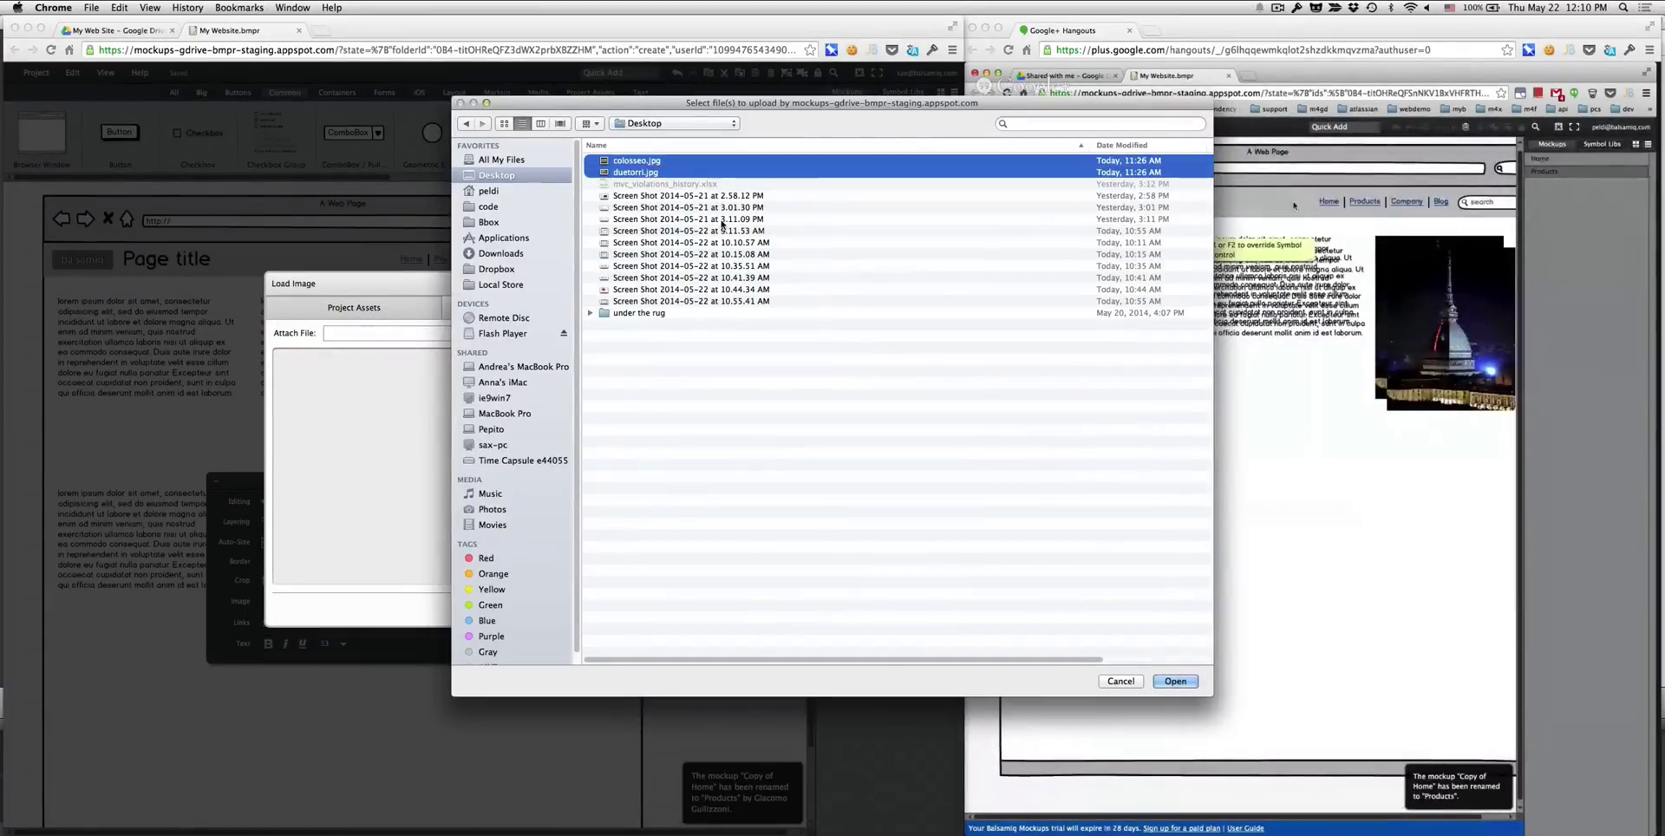
{"action": "left_click", "coordinate": [1178, 680]}
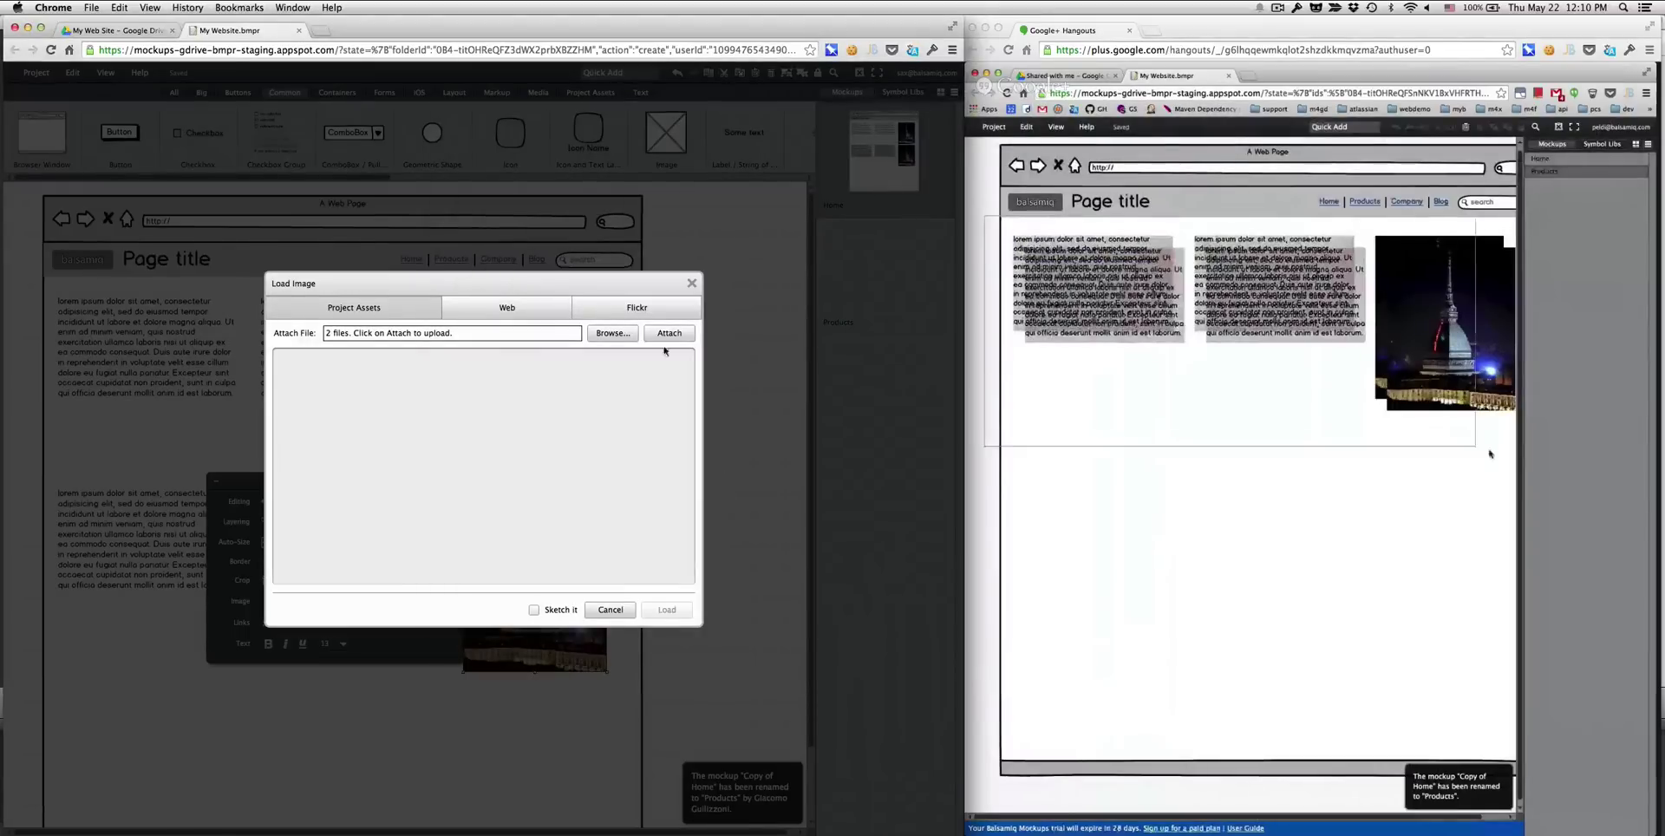
{"action": "left_click", "coordinate": [663, 336]}
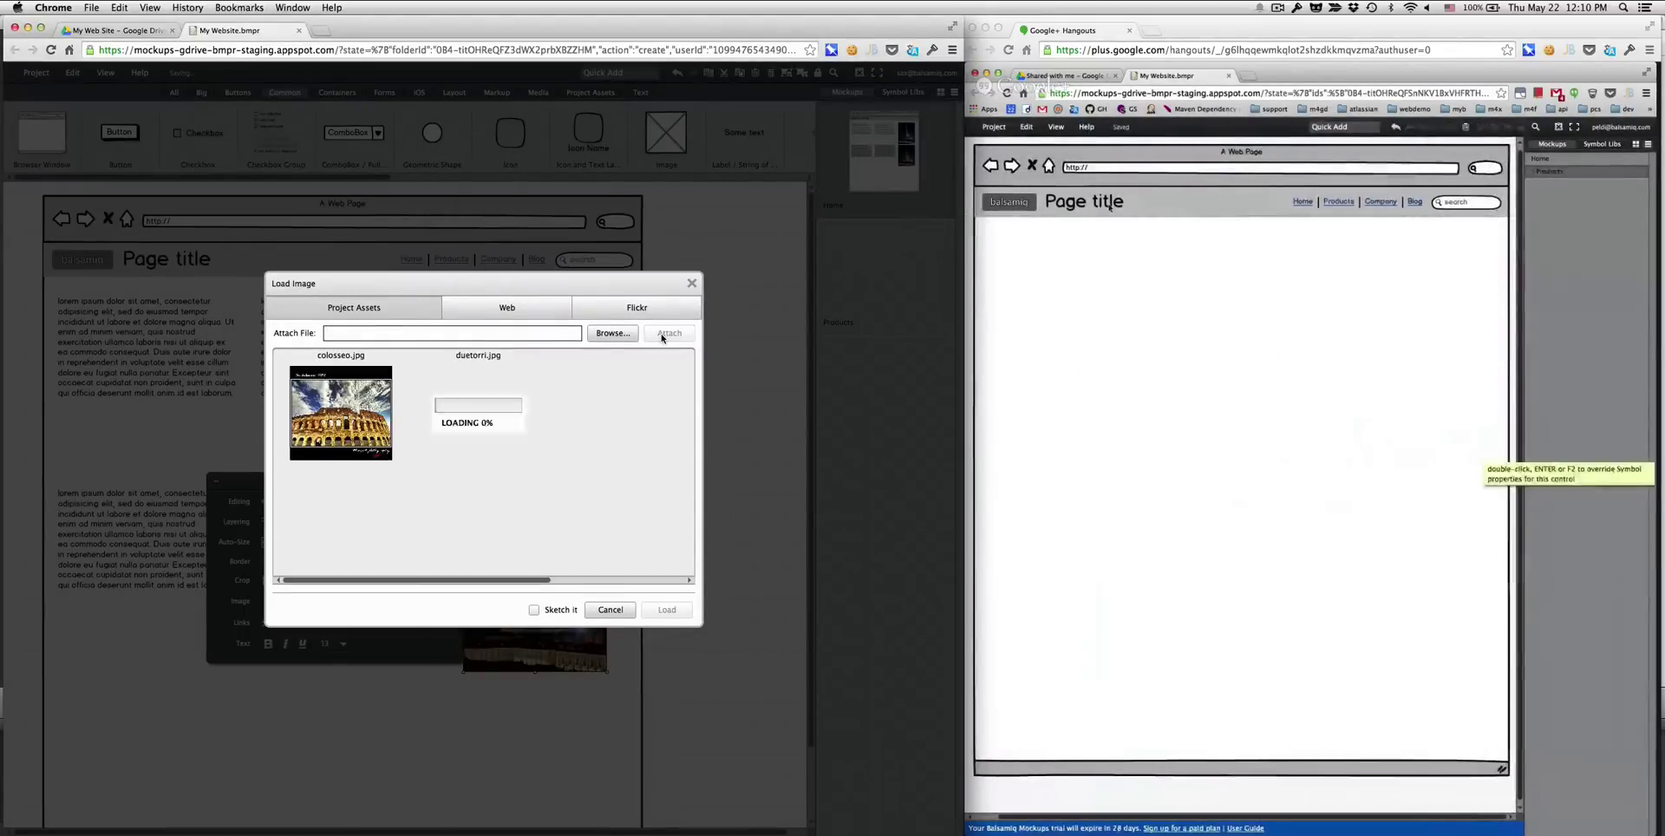
- Load duetorri.jpg into the second row's image and shorten it slightly from its bottom edge
{"action": "left_click", "coordinate": [490, 446]}
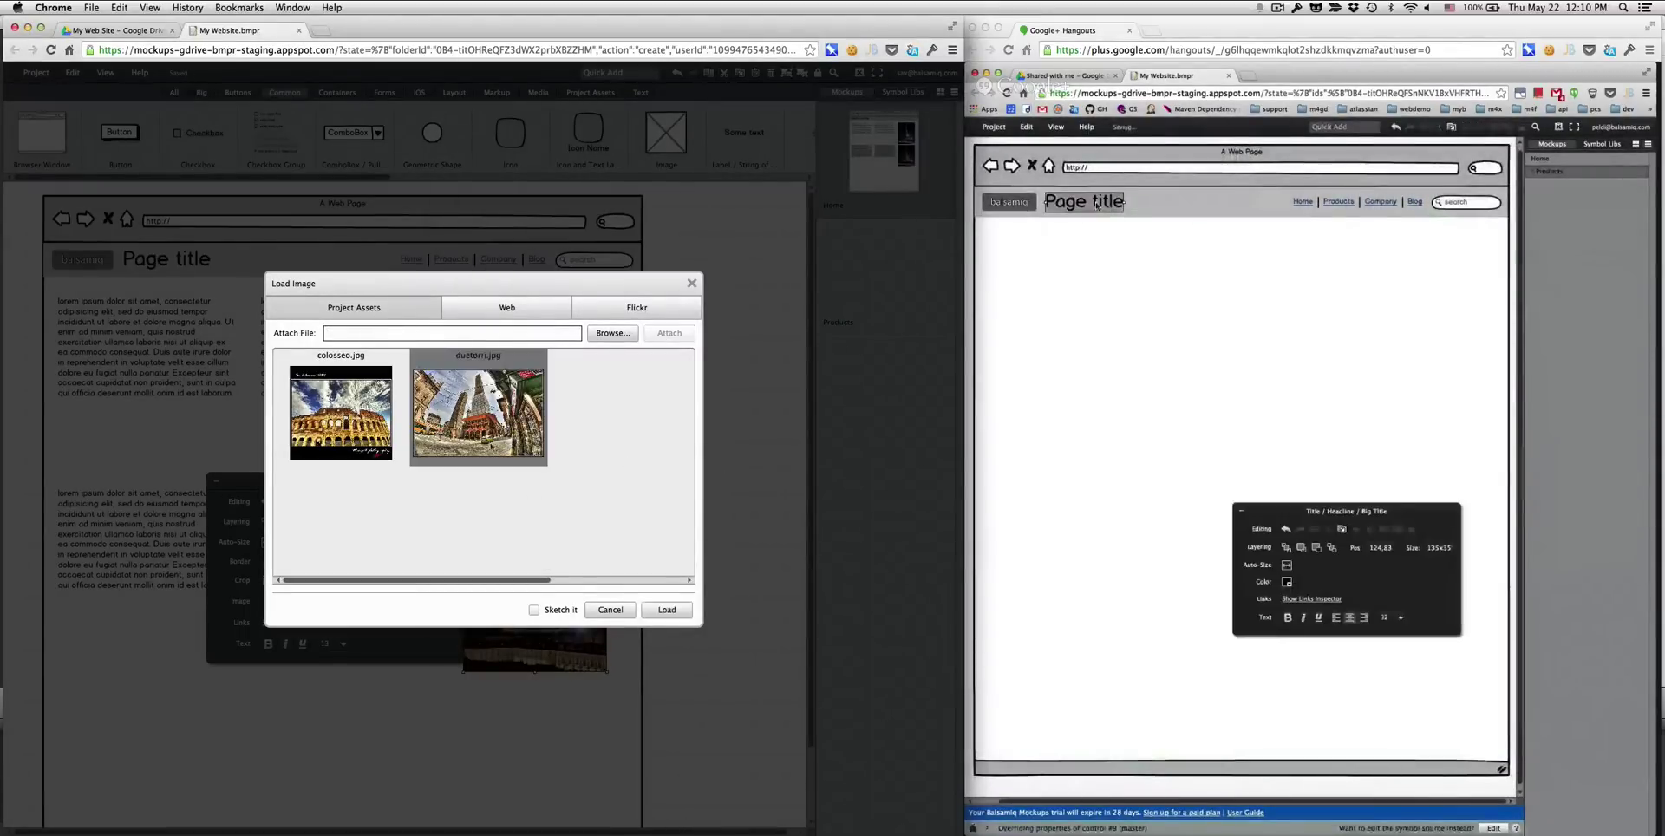
{"action": "left_click", "coordinate": [682, 615]}
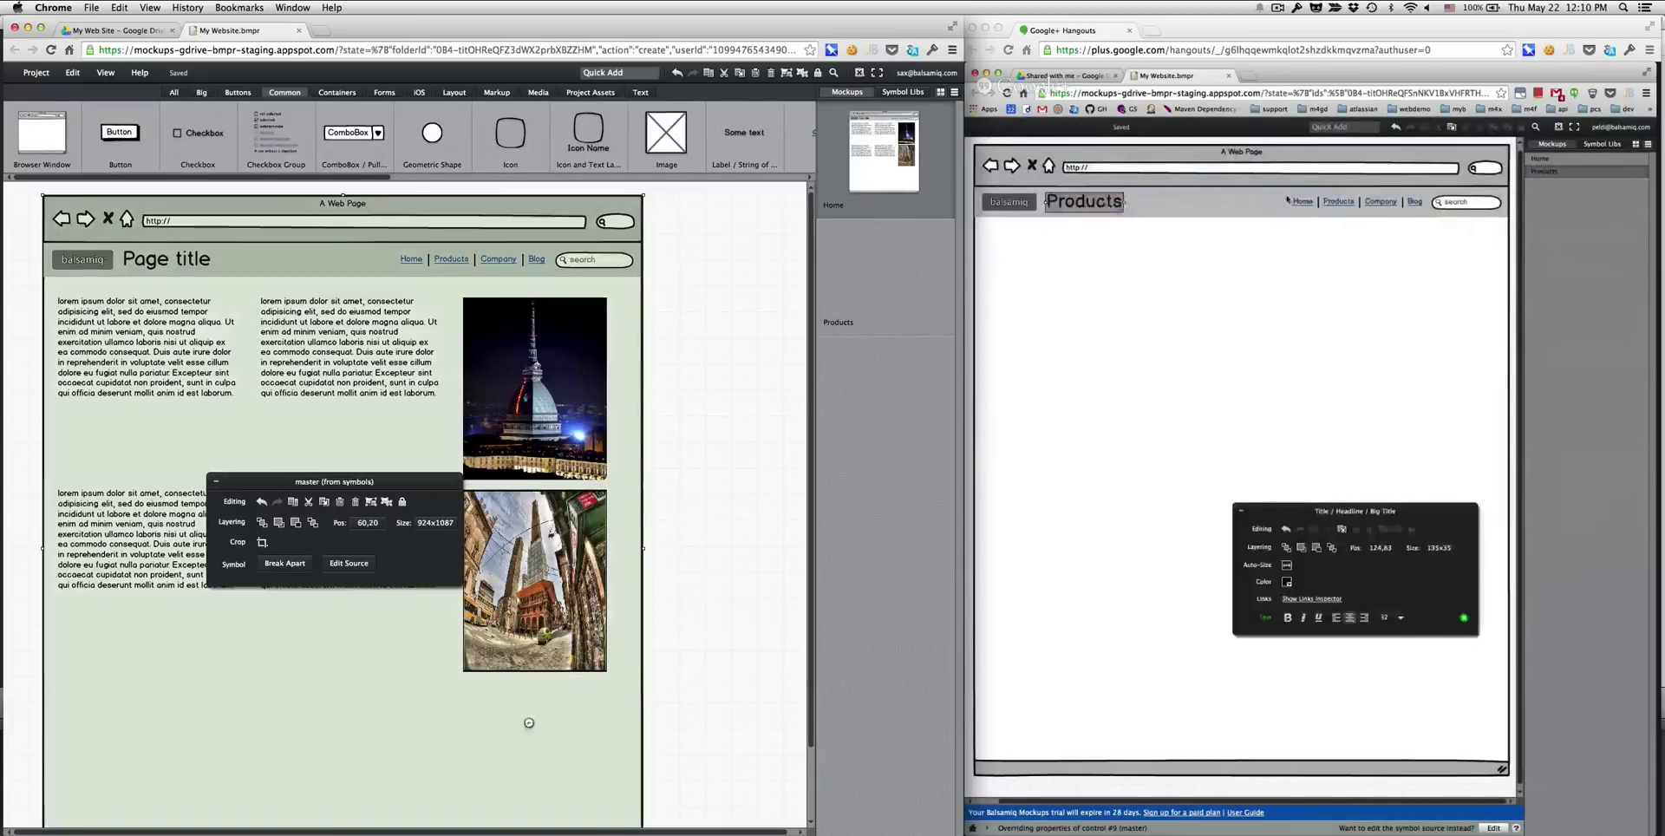
{"action": "left_click_drag", "start_coordinate": [536, 674], "coordinate": [537, 654]}
{"action": "left_click", "coordinate": [756, 616]}
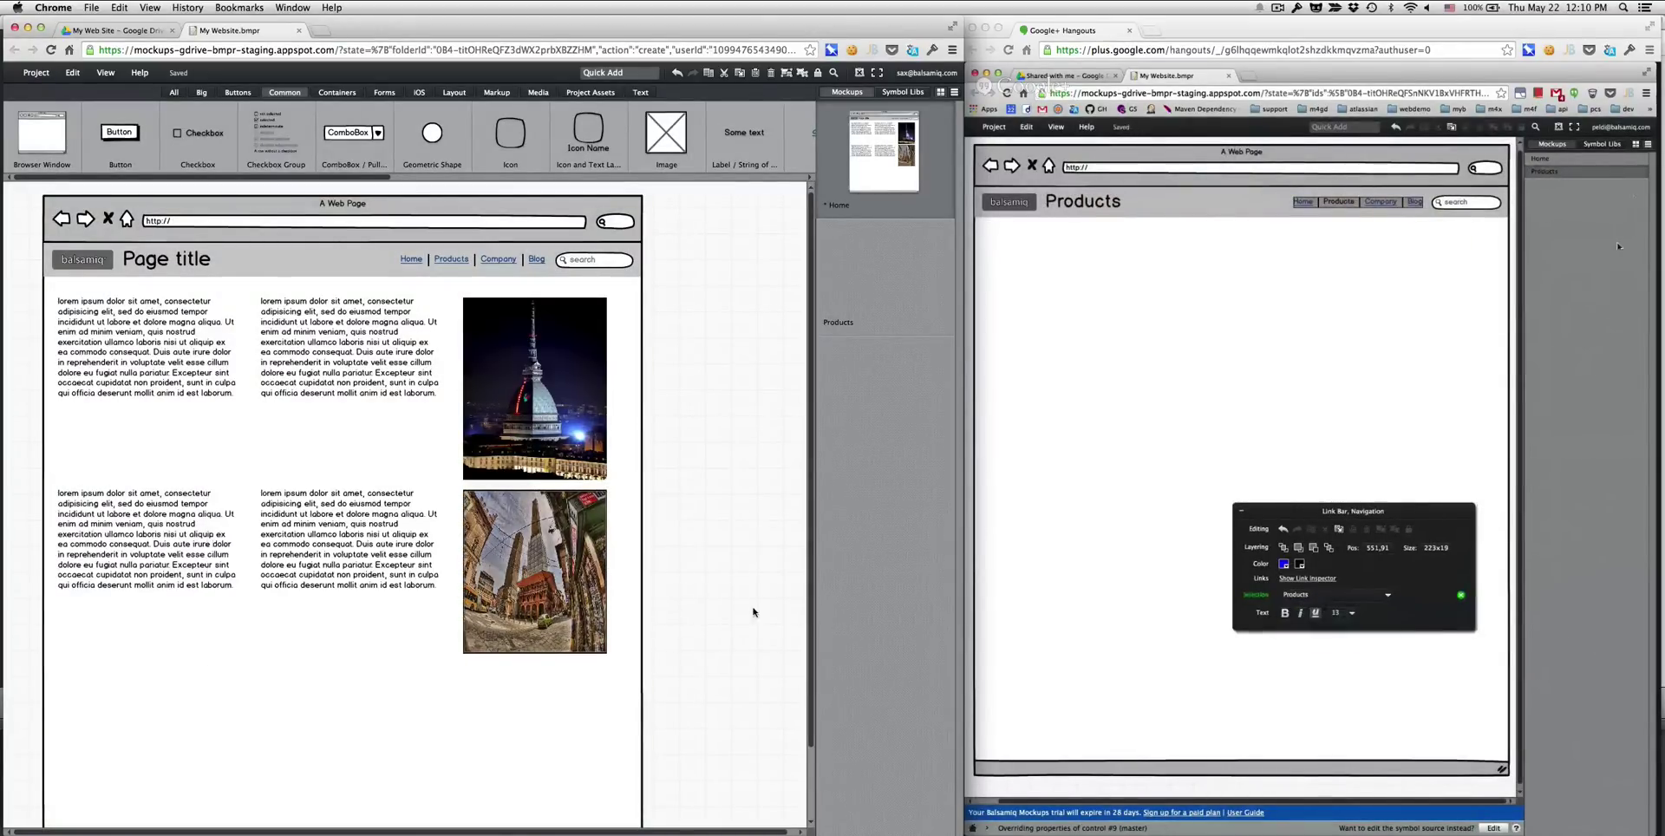
- Copy the first row of two paragraphs and the tower photo from Home and paste it into the Products mockup
{"action": "left_click", "coordinate": [596, 480]}
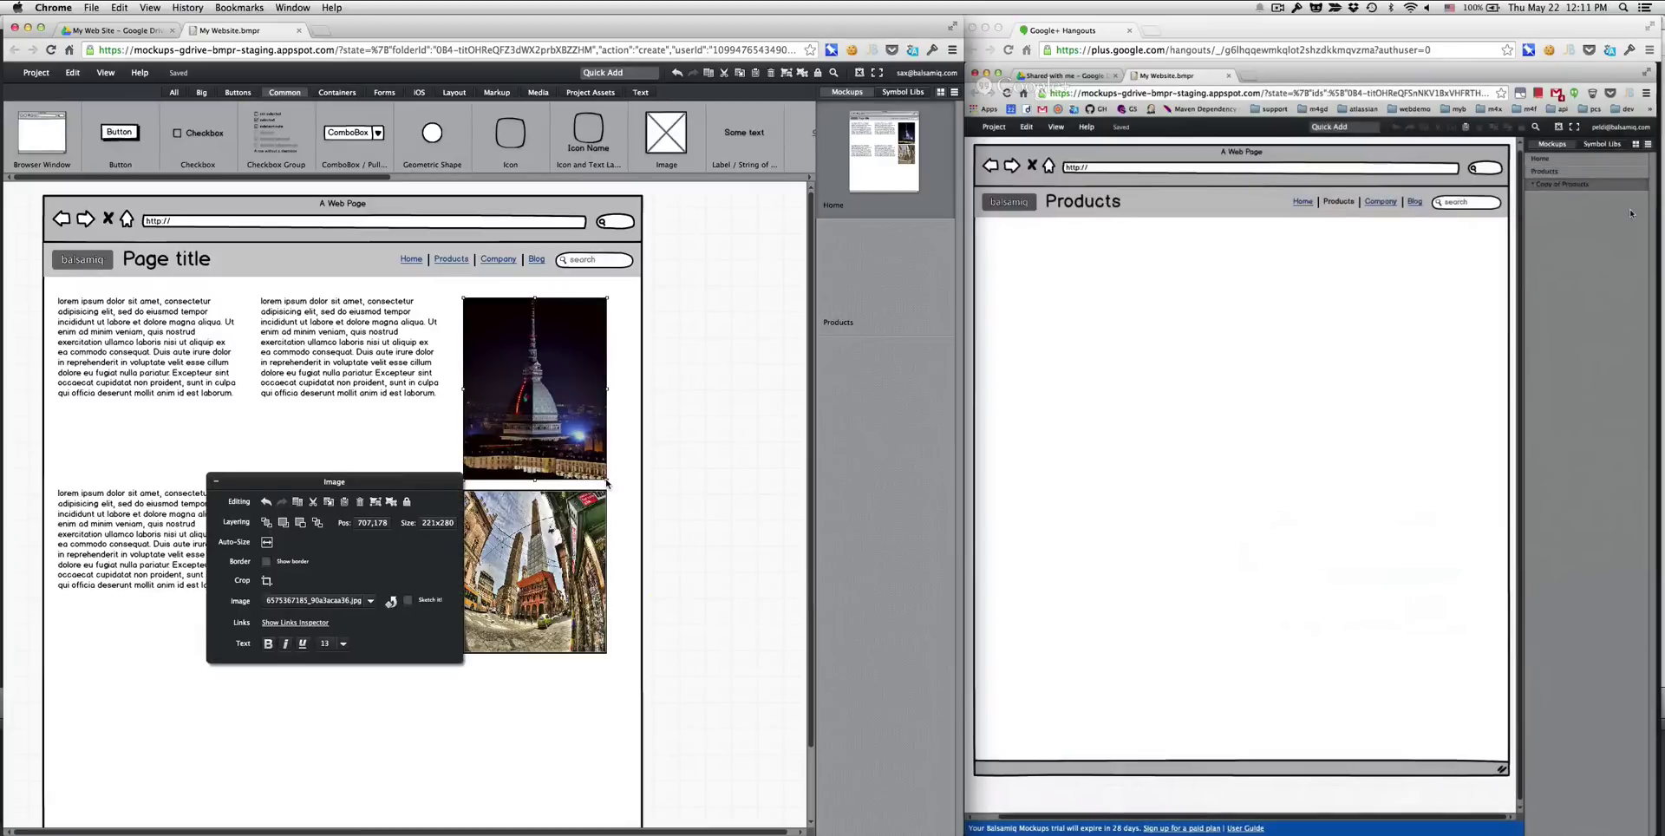
{"action": "left_click", "coordinate": [372, 357]}
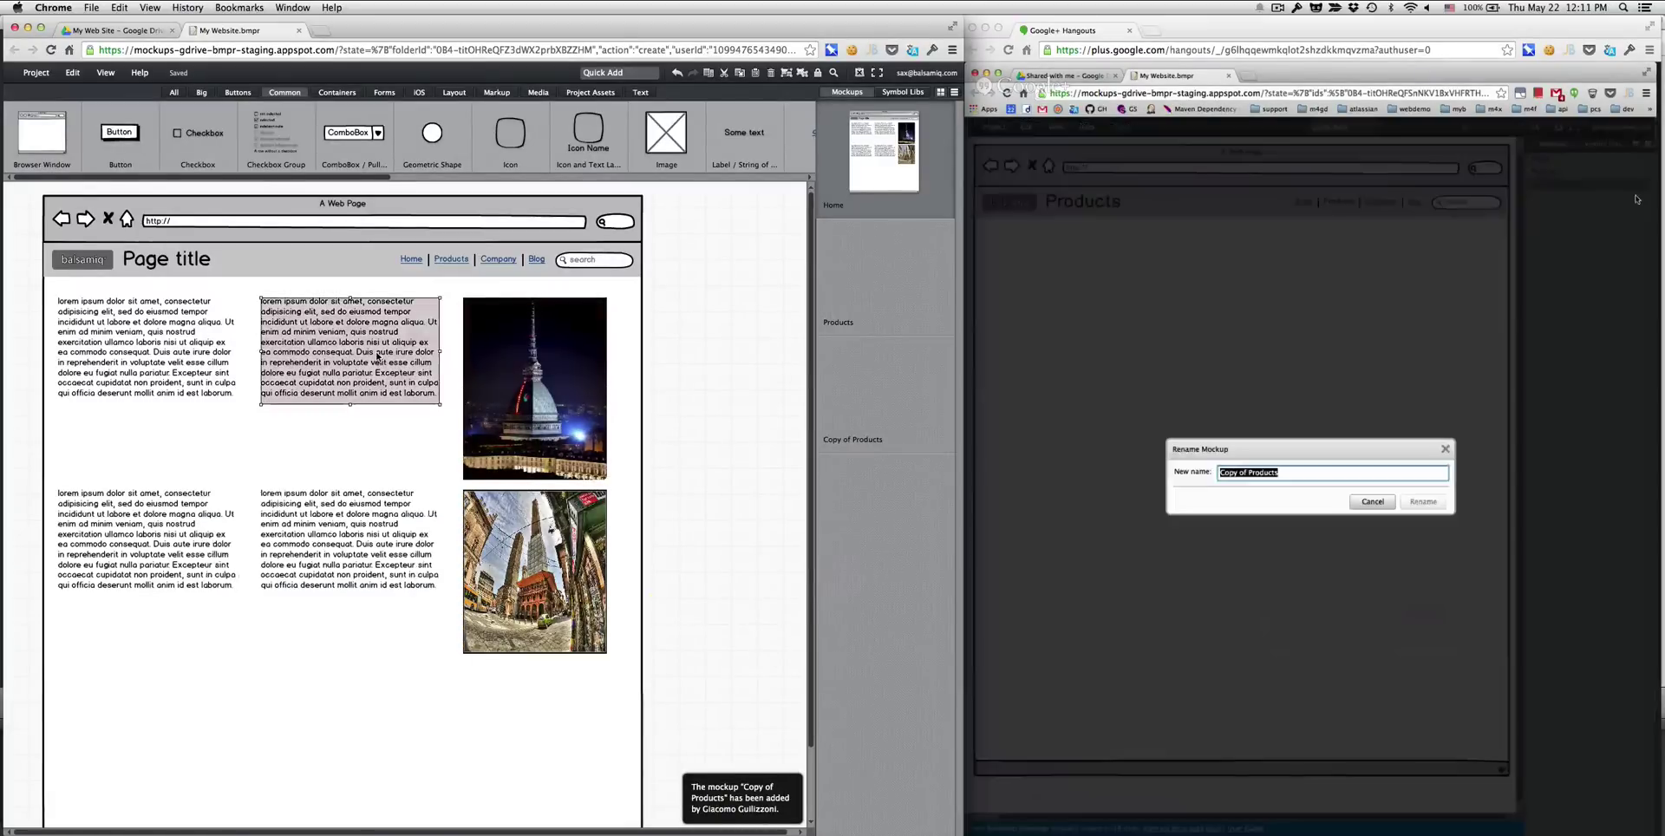
{"action": "left_click", "coordinate": [216, 342], "text": "shift"}
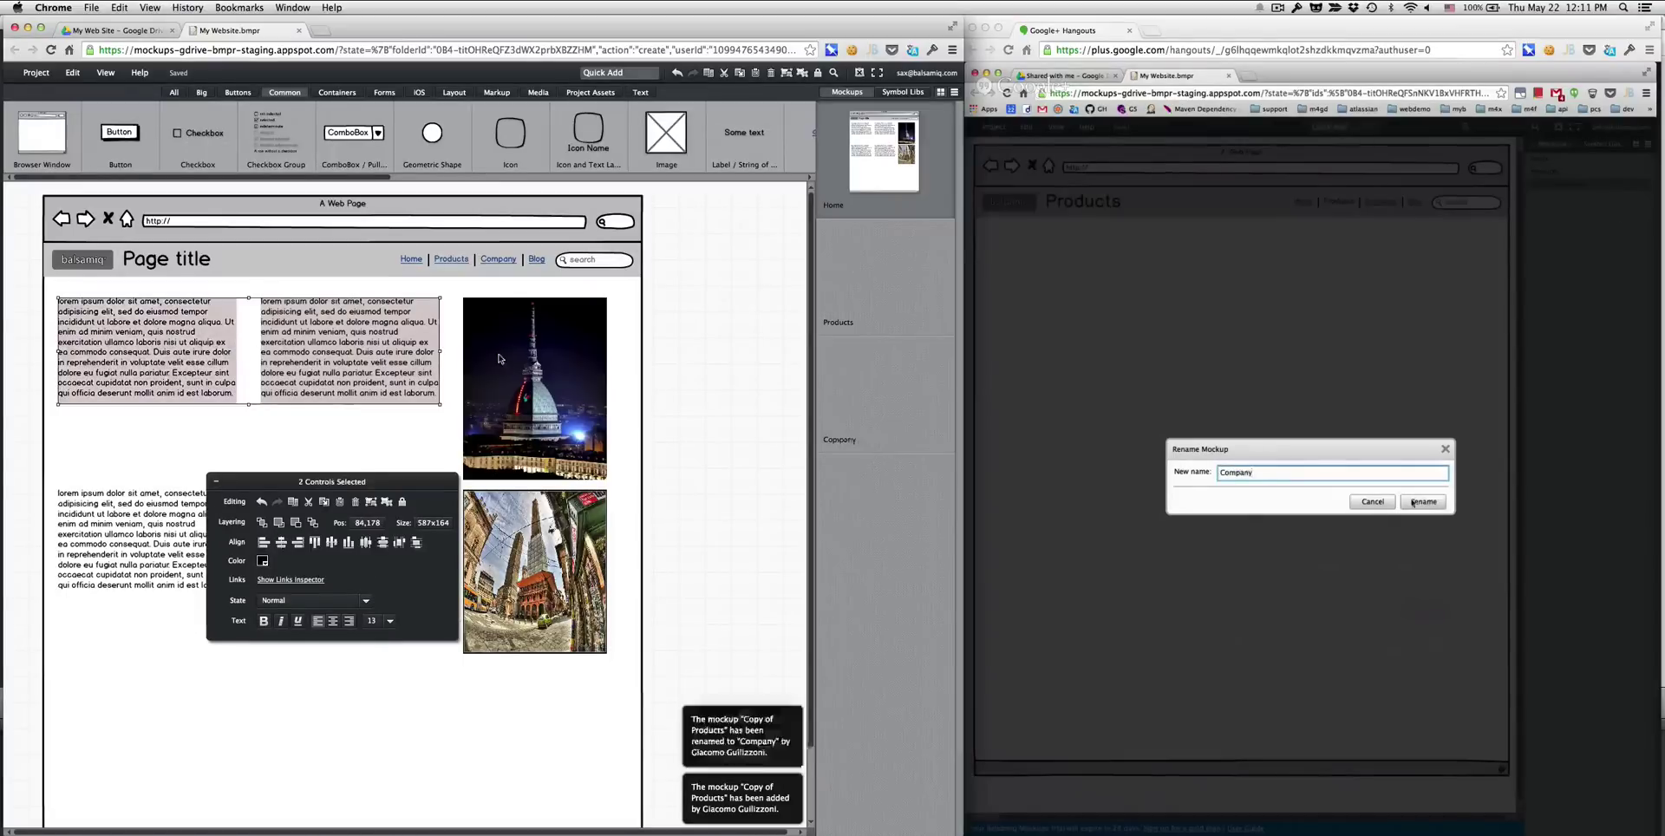
{"action": "left_click", "coordinate": [523, 360], "text": "shift"}
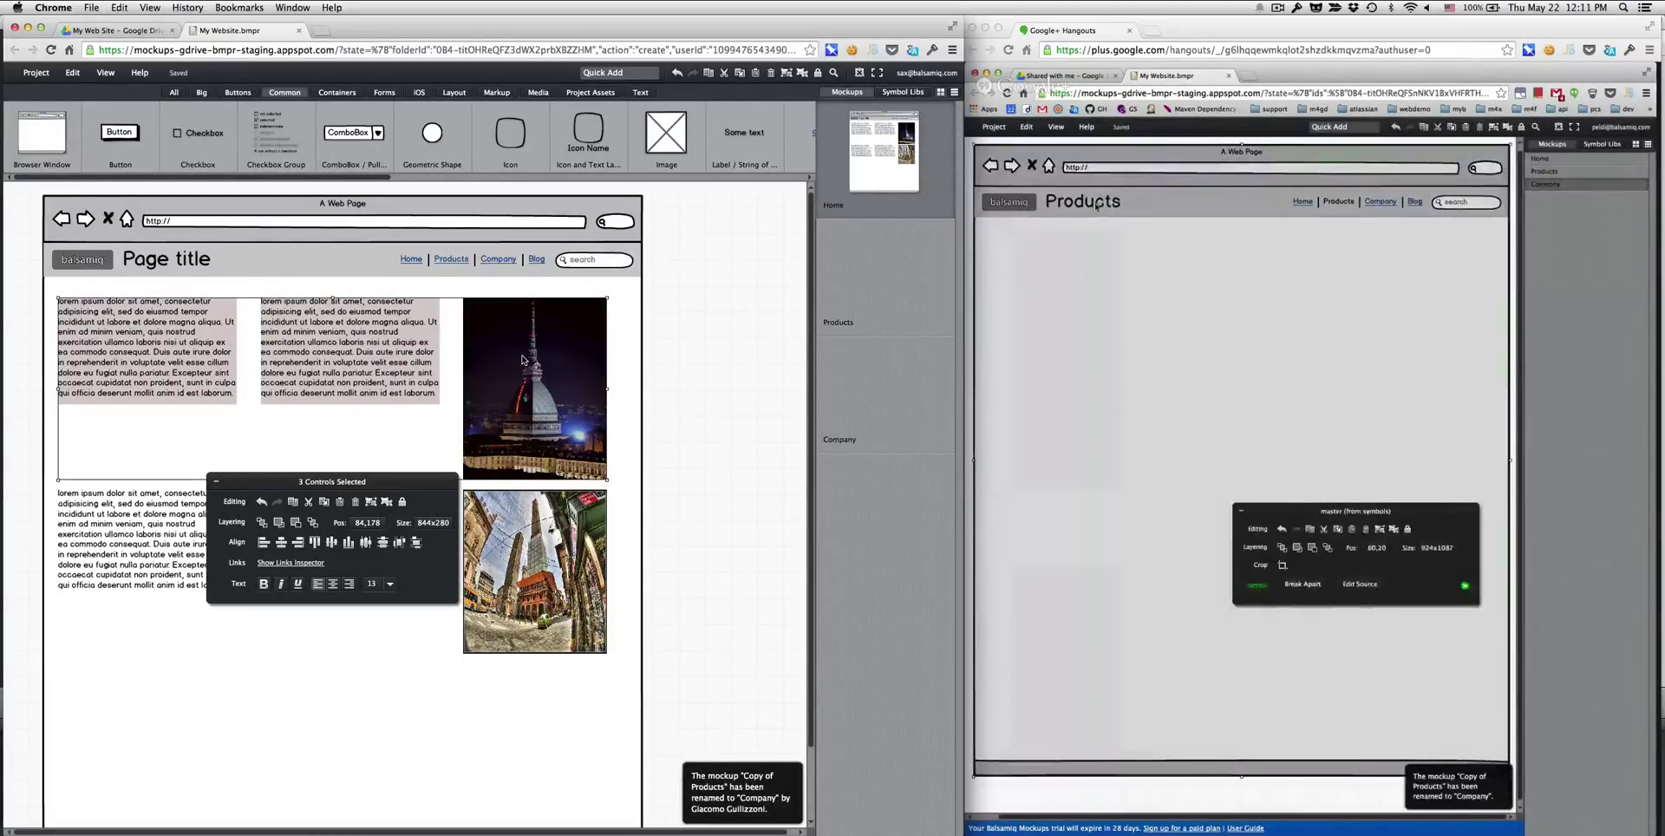
{"action": "left_click", "coordinate": [862, 293]}
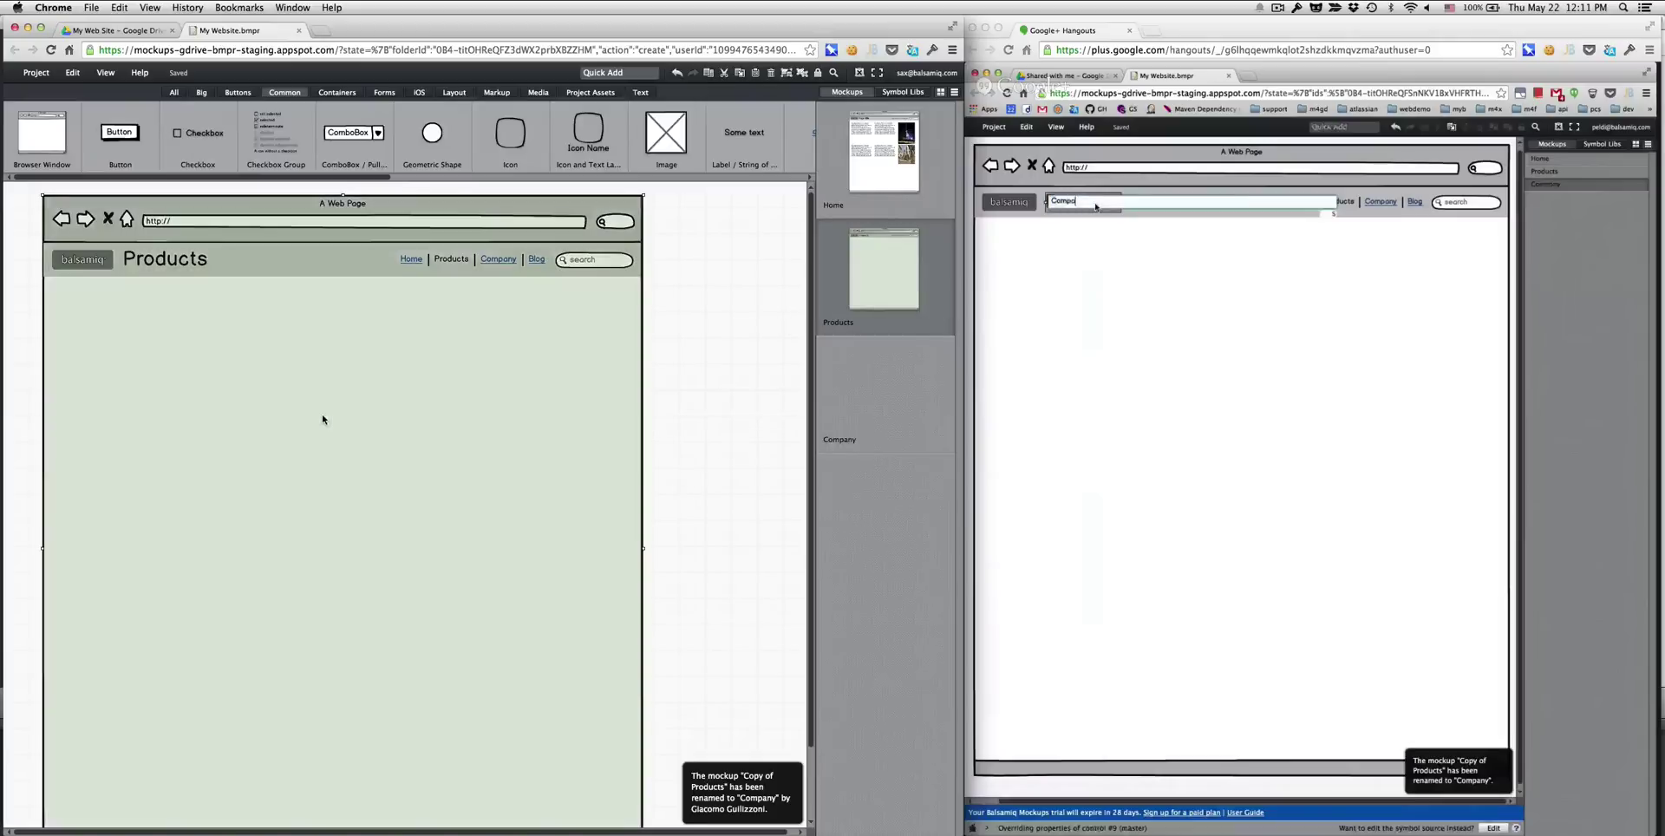
{"action": "key", "text": "ctrl+v"}
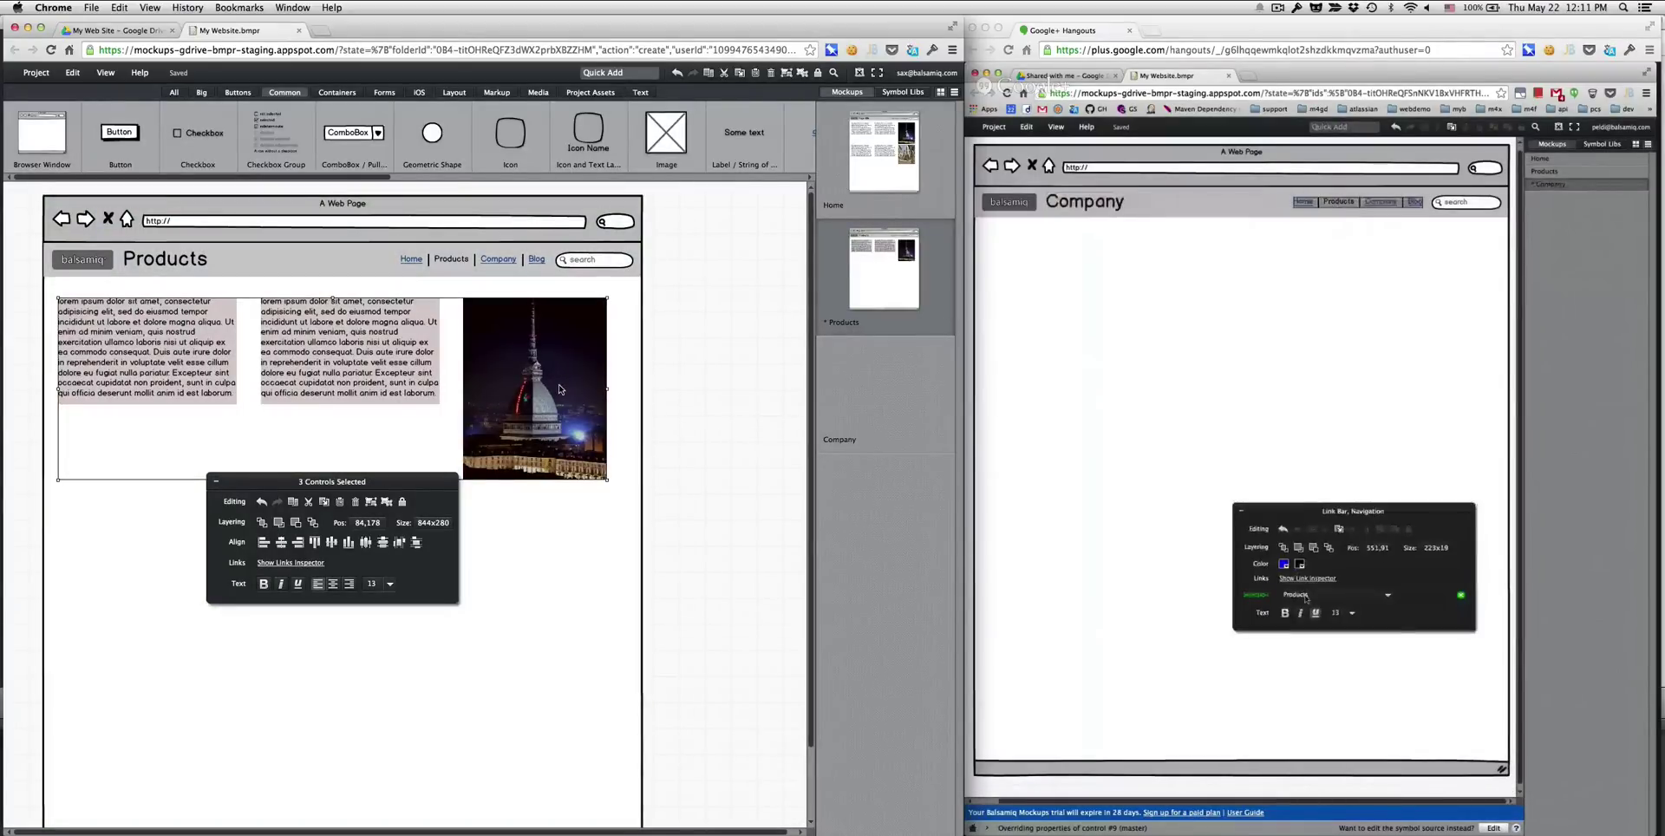
- Replace the tower photo on the Products page with colosseo.jpg from the project assets
{"action": "double_click", "coordinate": [569, 398]}
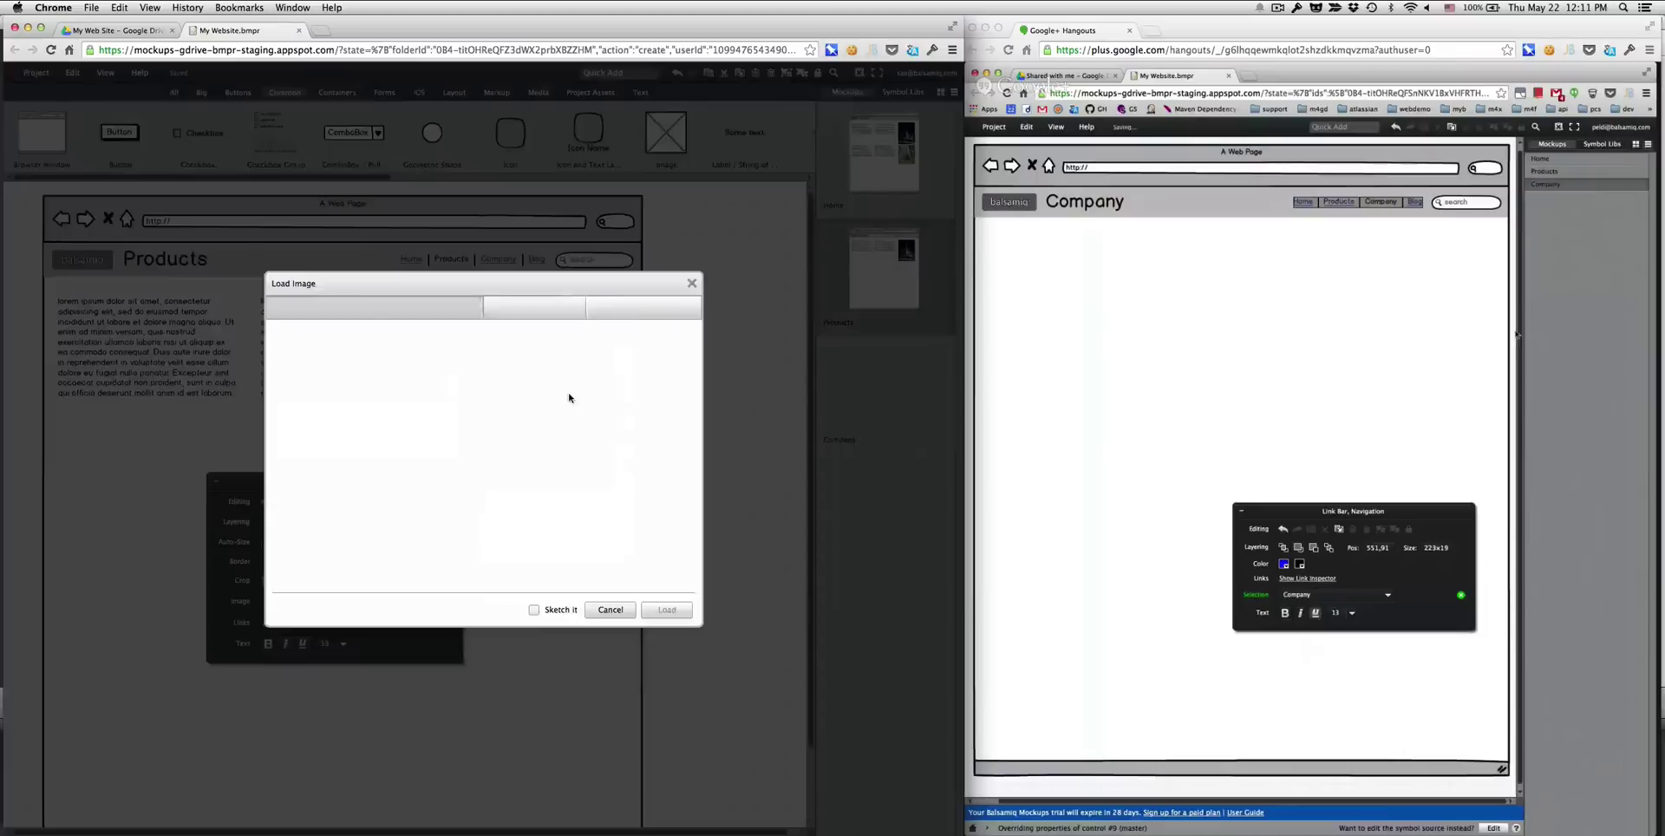
{"action": "double_click", "coordinate": [466, 407]}
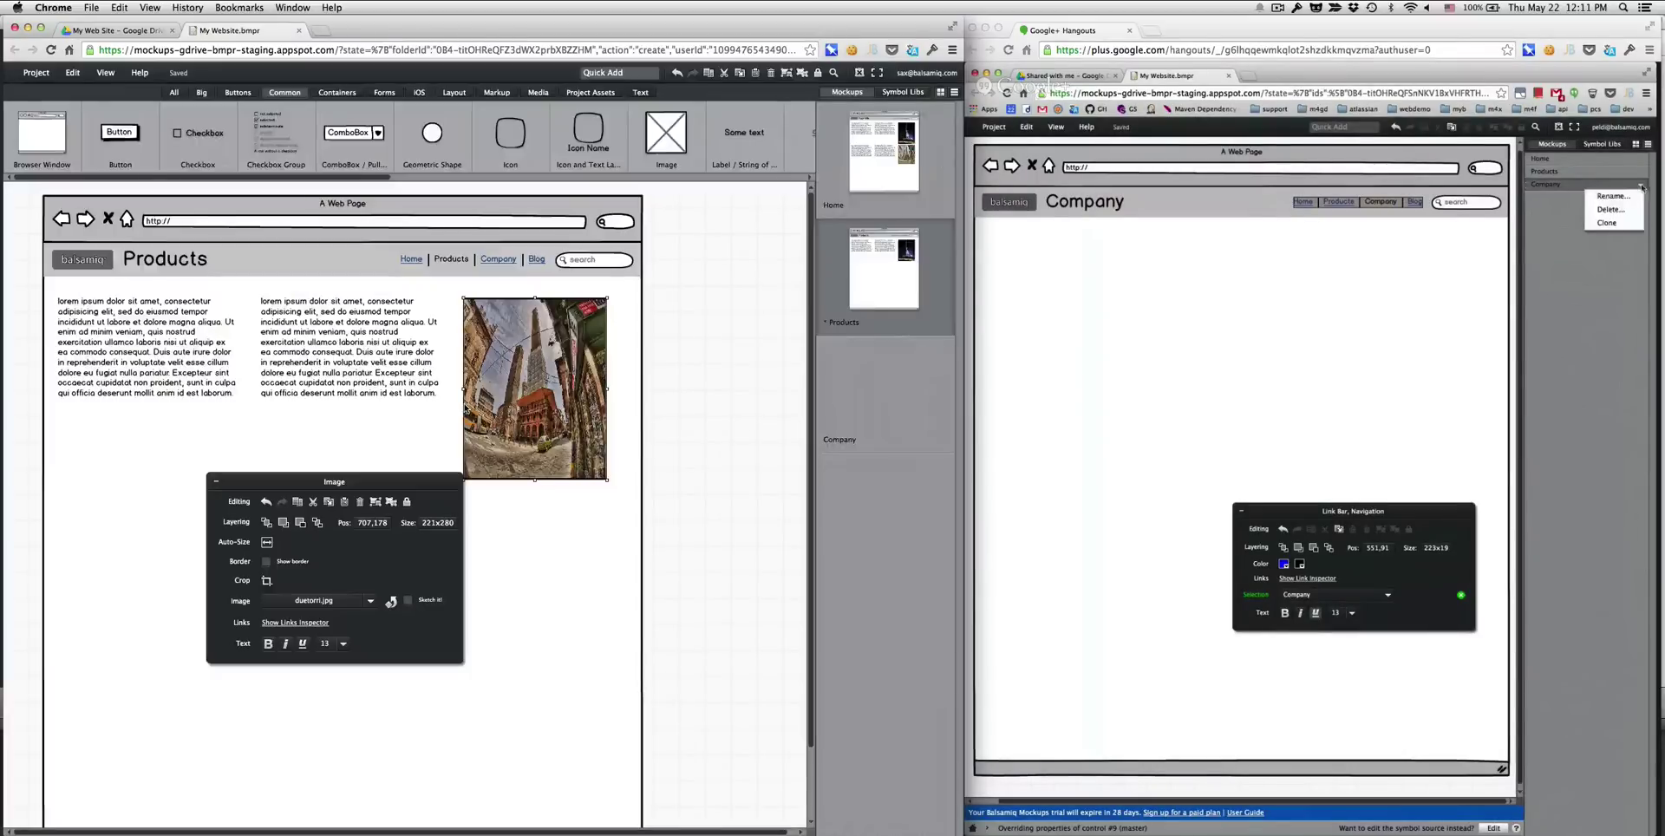
{"action": "double_click", "coordinate": [520, 392]}
{"action": "double_click", "coordinate": [343, 406]}
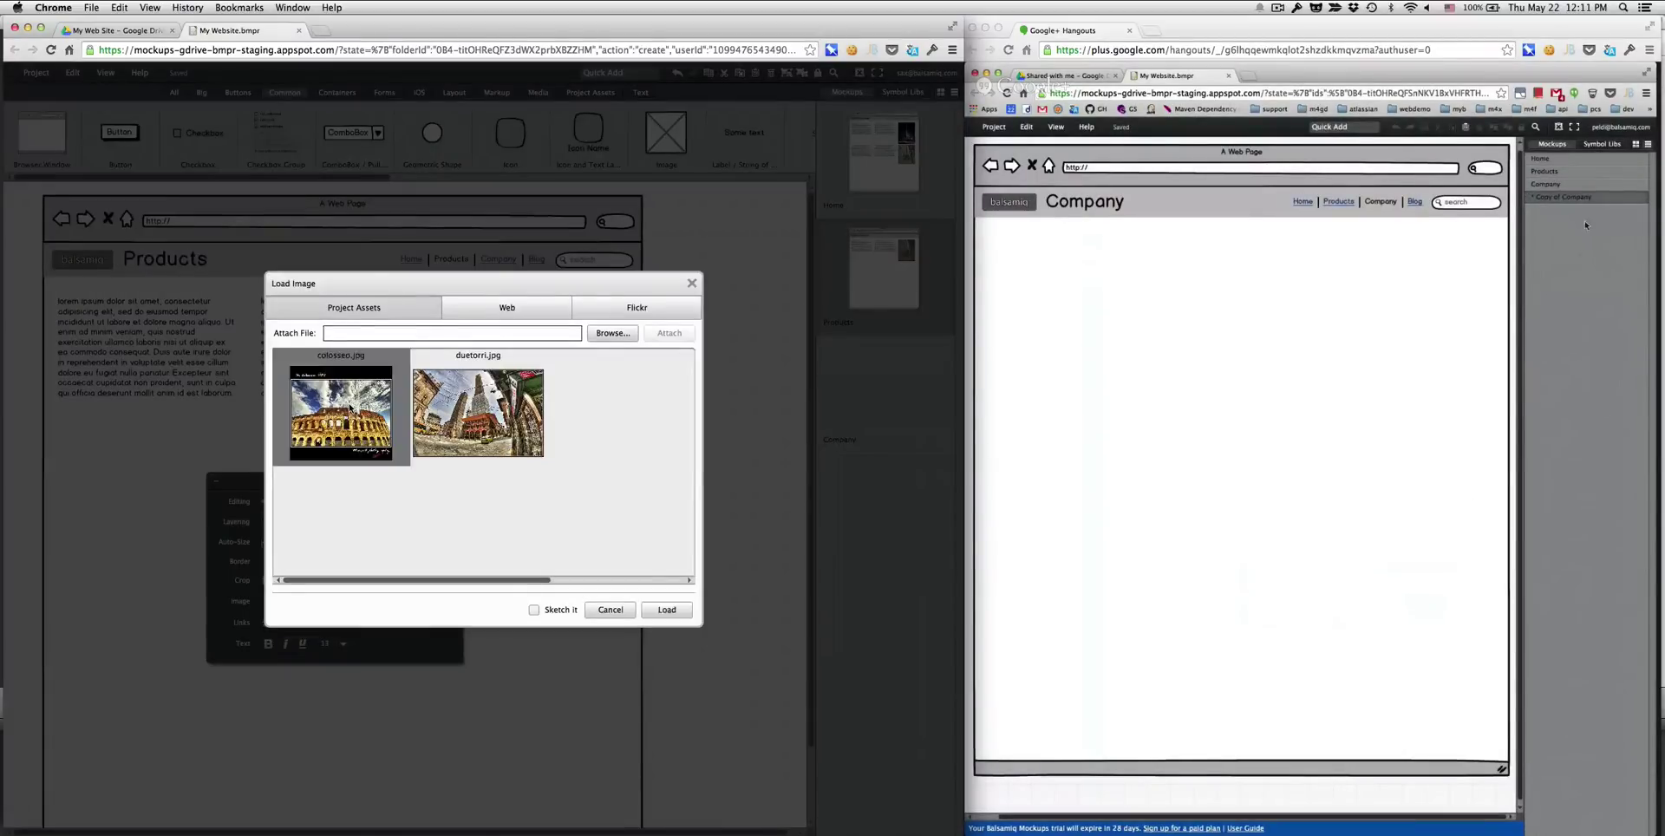
{"action": "left_click", "coordinate": [530, 570]}
- Duplicate the row of paragraphs and the Colosseum photo on Products and place the copy below at about 84,487
{"action": "left_click", "coordinate": [155, 352]}
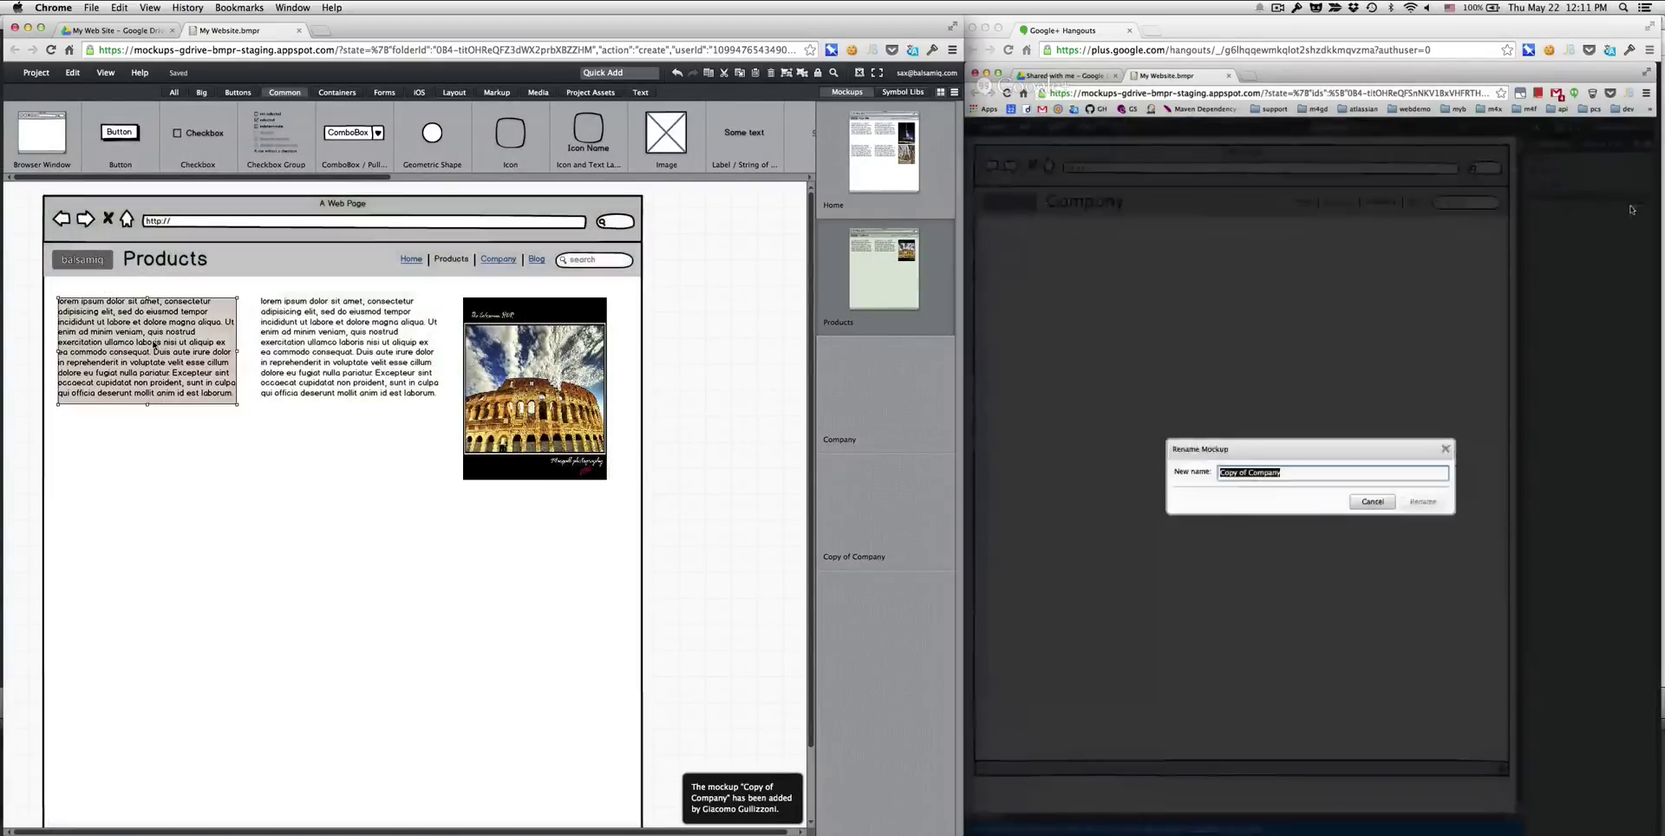
{"action": "left_click", "coordinate": [365, 357], "text": "shift"}
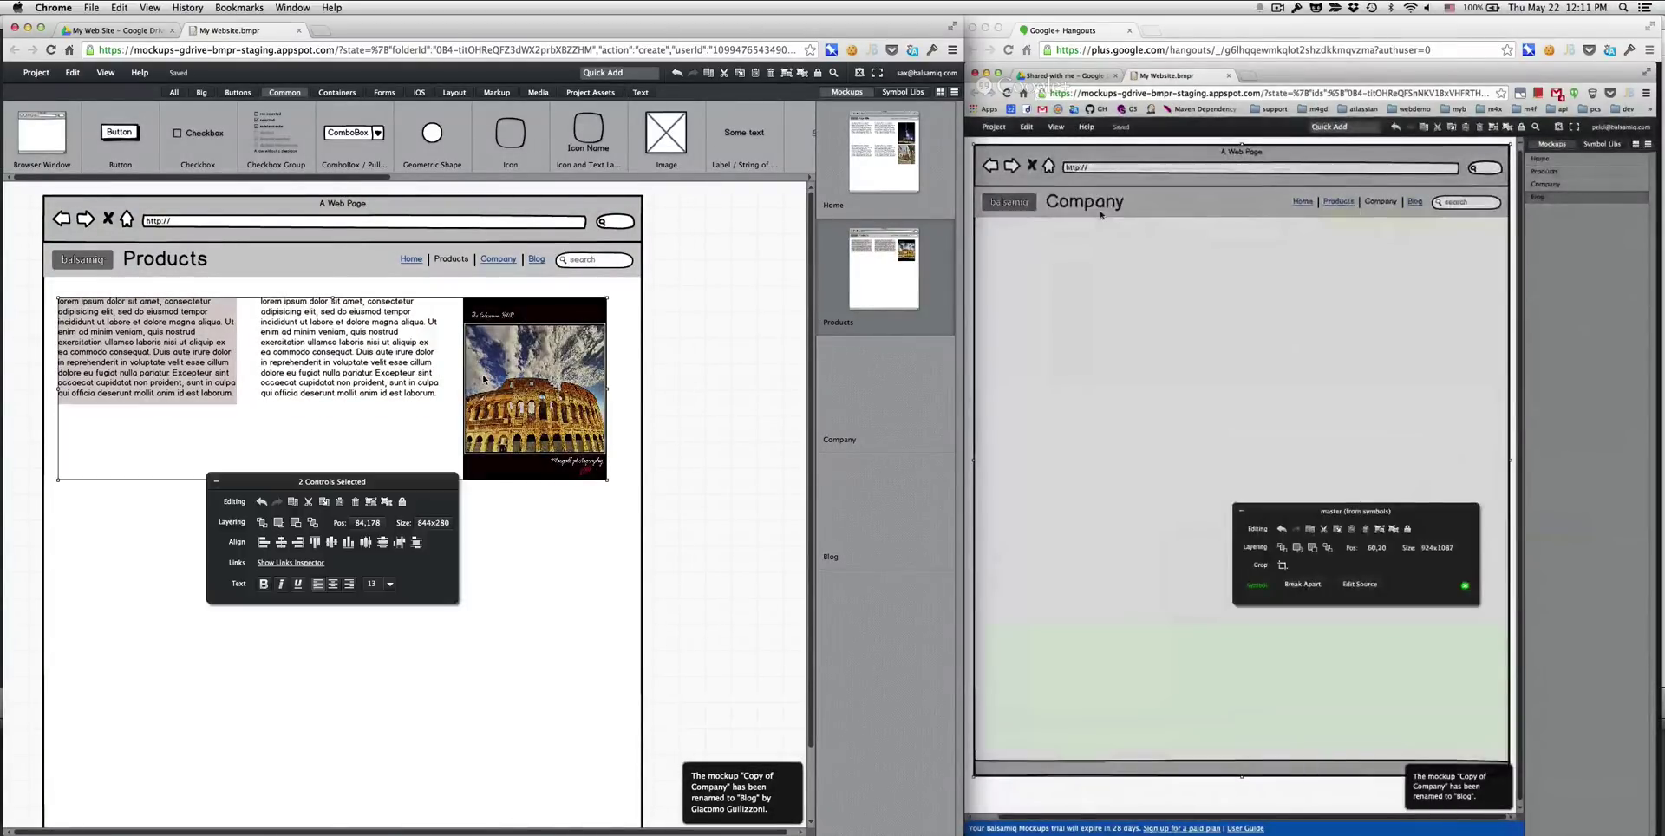
{"action": "key", "text": "ctrl+a"}
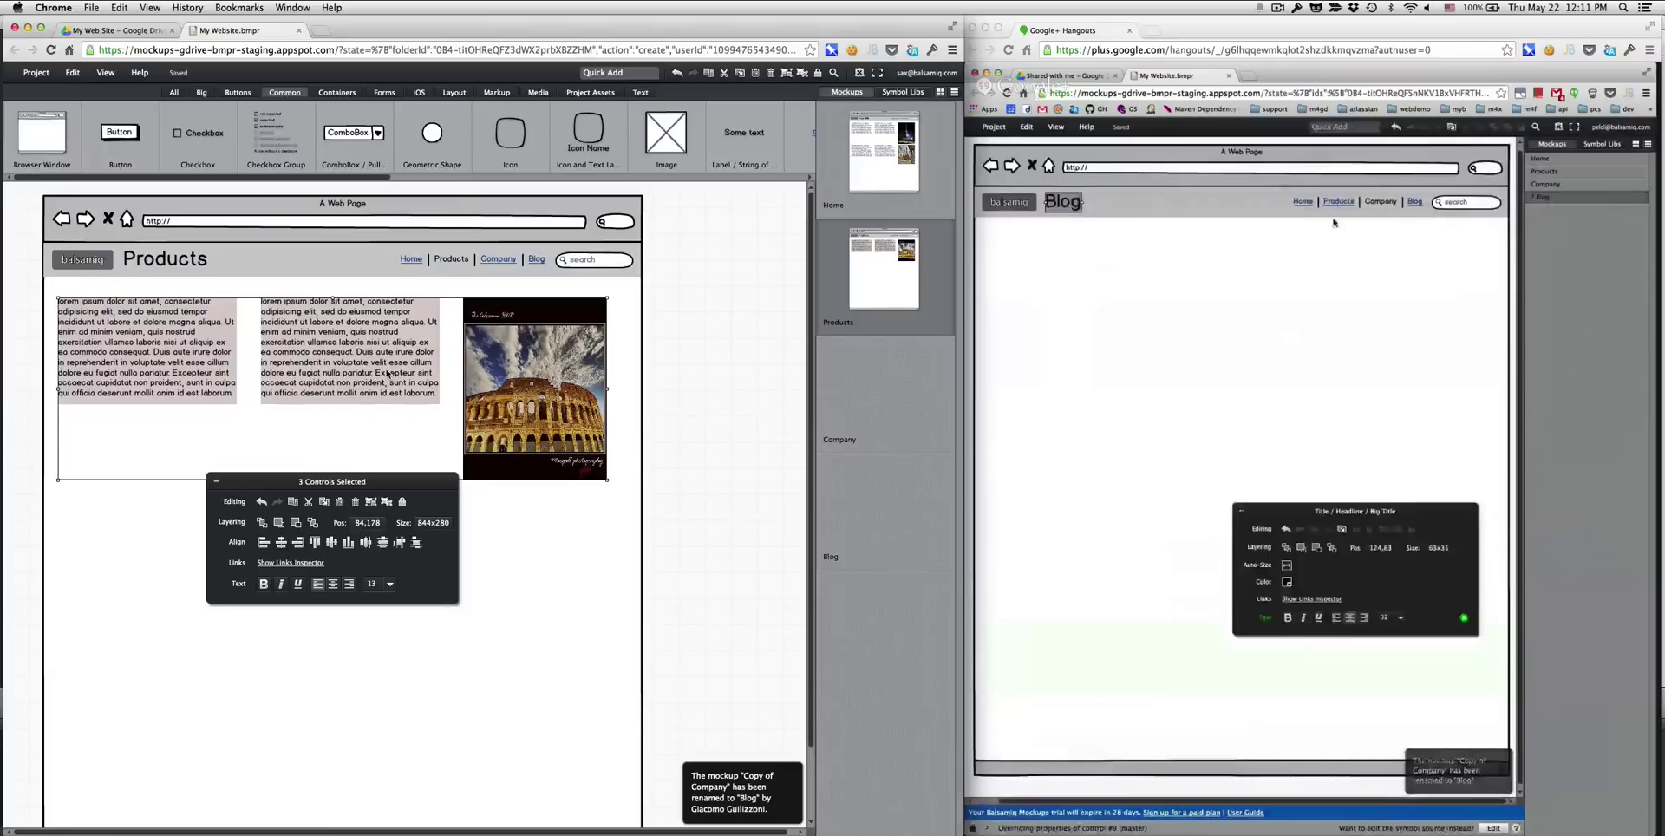
{"action": "key", "text": "ctrl+d"}
{"action": "left_click_drag", "start_coordinate": [475, 386], "coordinate": [462, 574]}
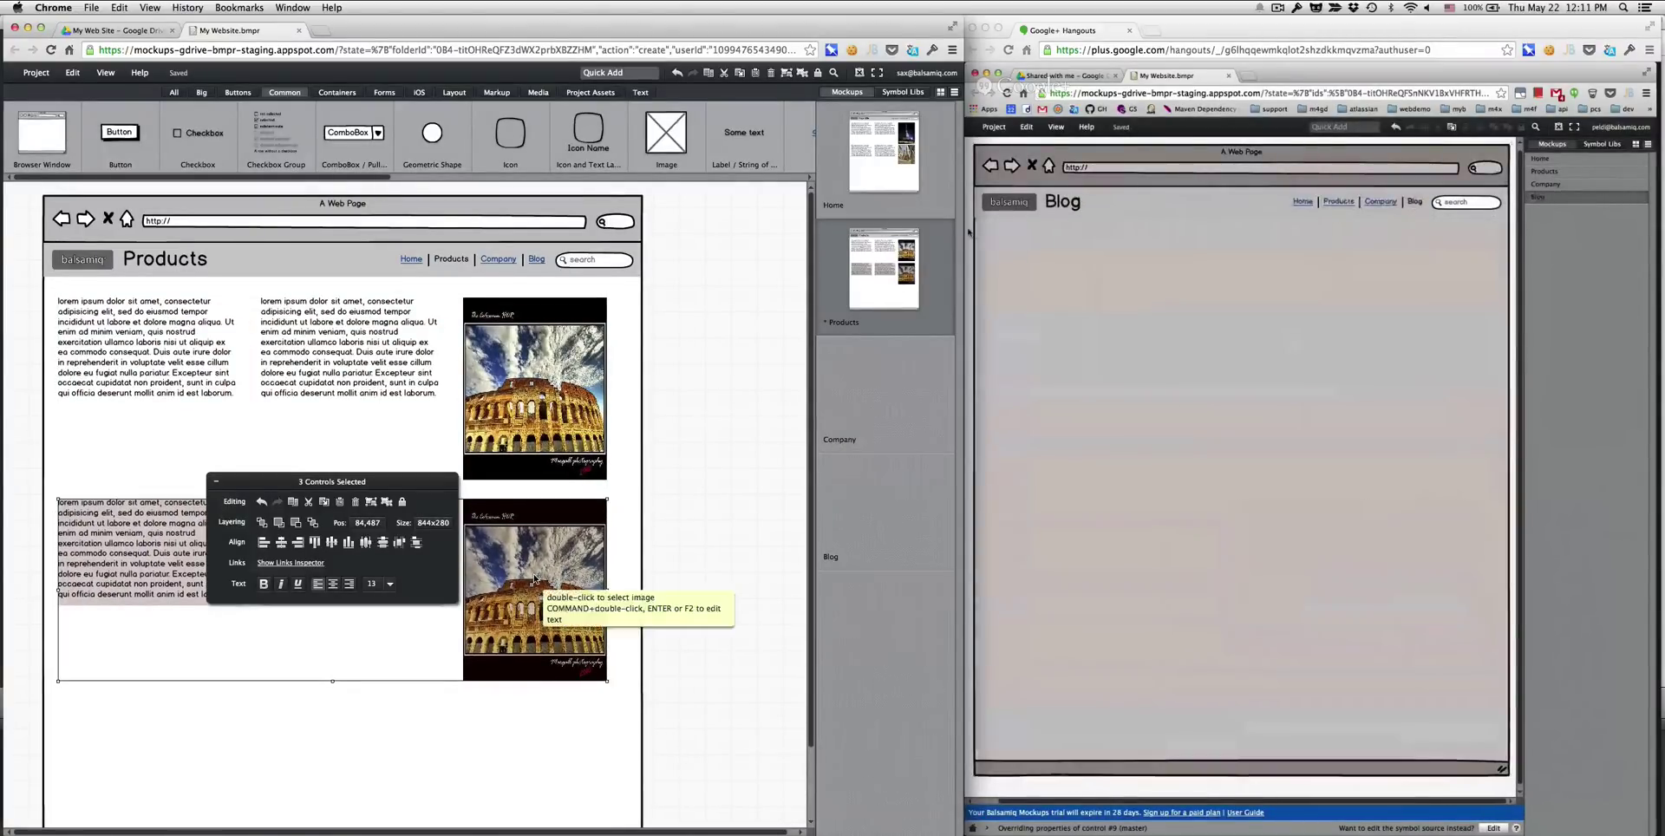
- Replace the lower Colosseum photo on Products with a cathedral photo found through a Flickr search for "florence"
{"action": "double_click", "coordinate": [534, 578]}
{"action": "left_click", "coordinate": [373, 334]}
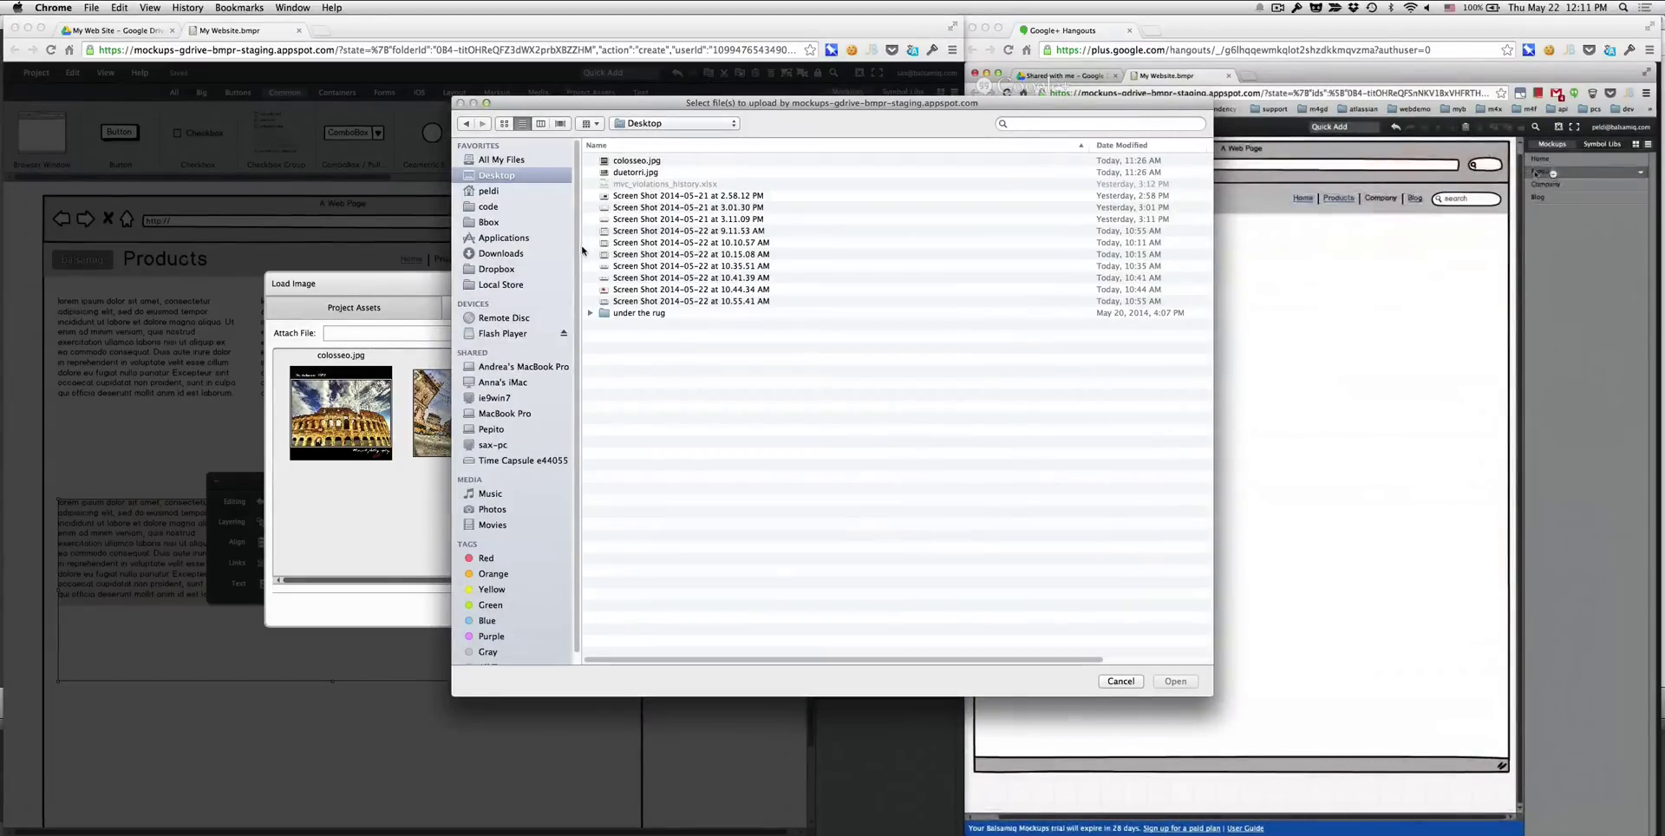
{"action": "key", "text": "Escape"}
{"action": "left_click", "coordinate": [508, 308]}
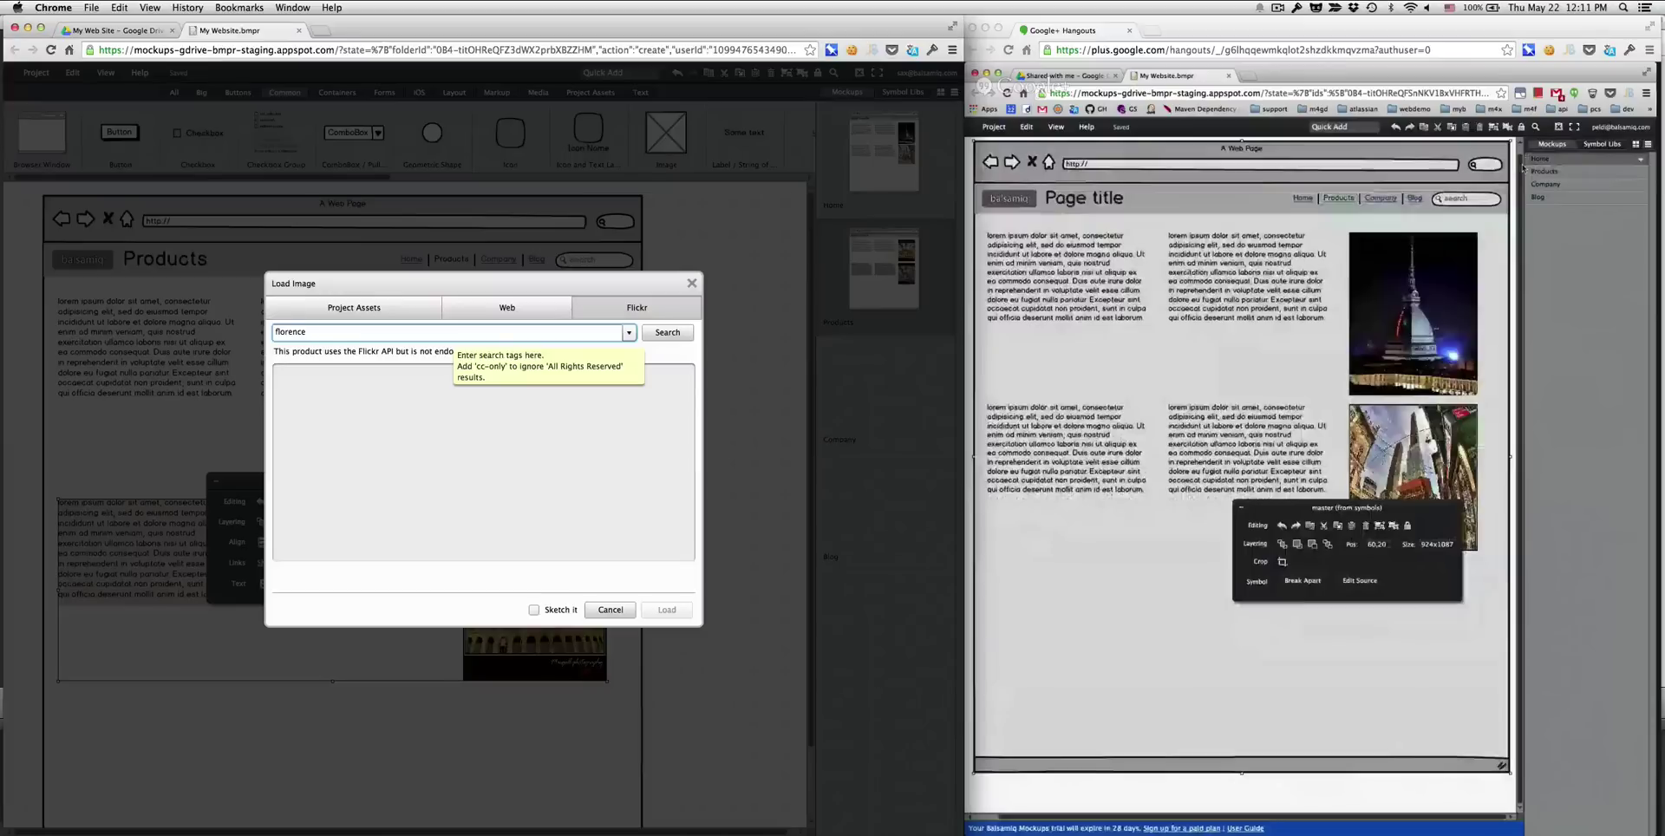
{"action": "key", "text": "Return"}
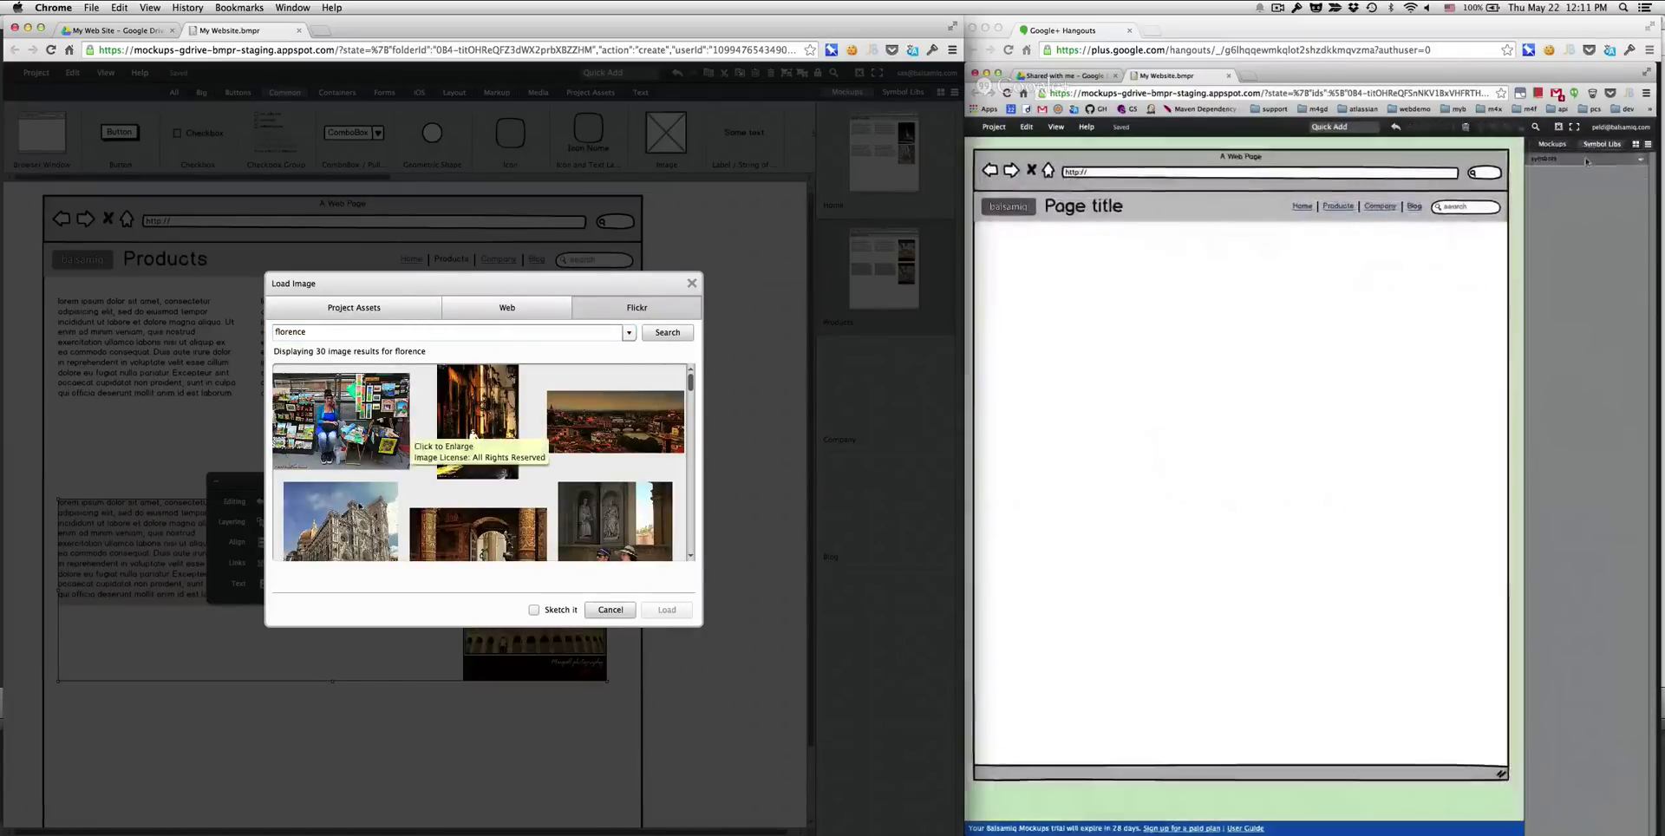
{"action": "left_click", "coordinate": [340, 520]}
{"action": "left_click", "coordinate": [666, 611]}
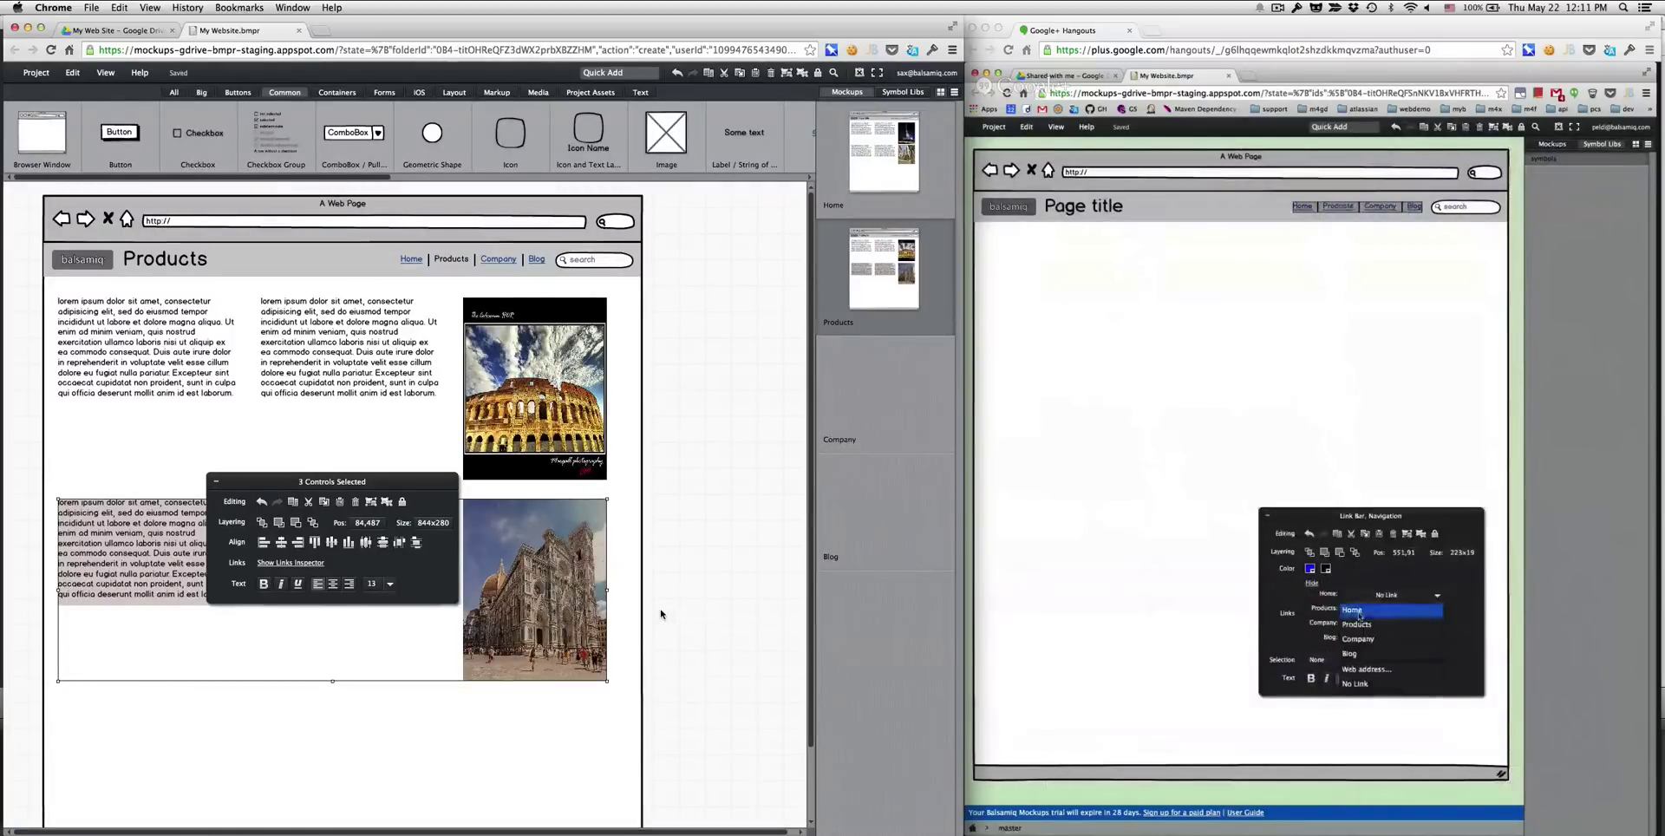
- Copy the row of two paragraphs and the cathedral photo into the Company mockup and move it up just below the header
{"action": "left_click", "coordinate": [484, 731]}
{"action": "left_click", "coordinate": [171, 597]}
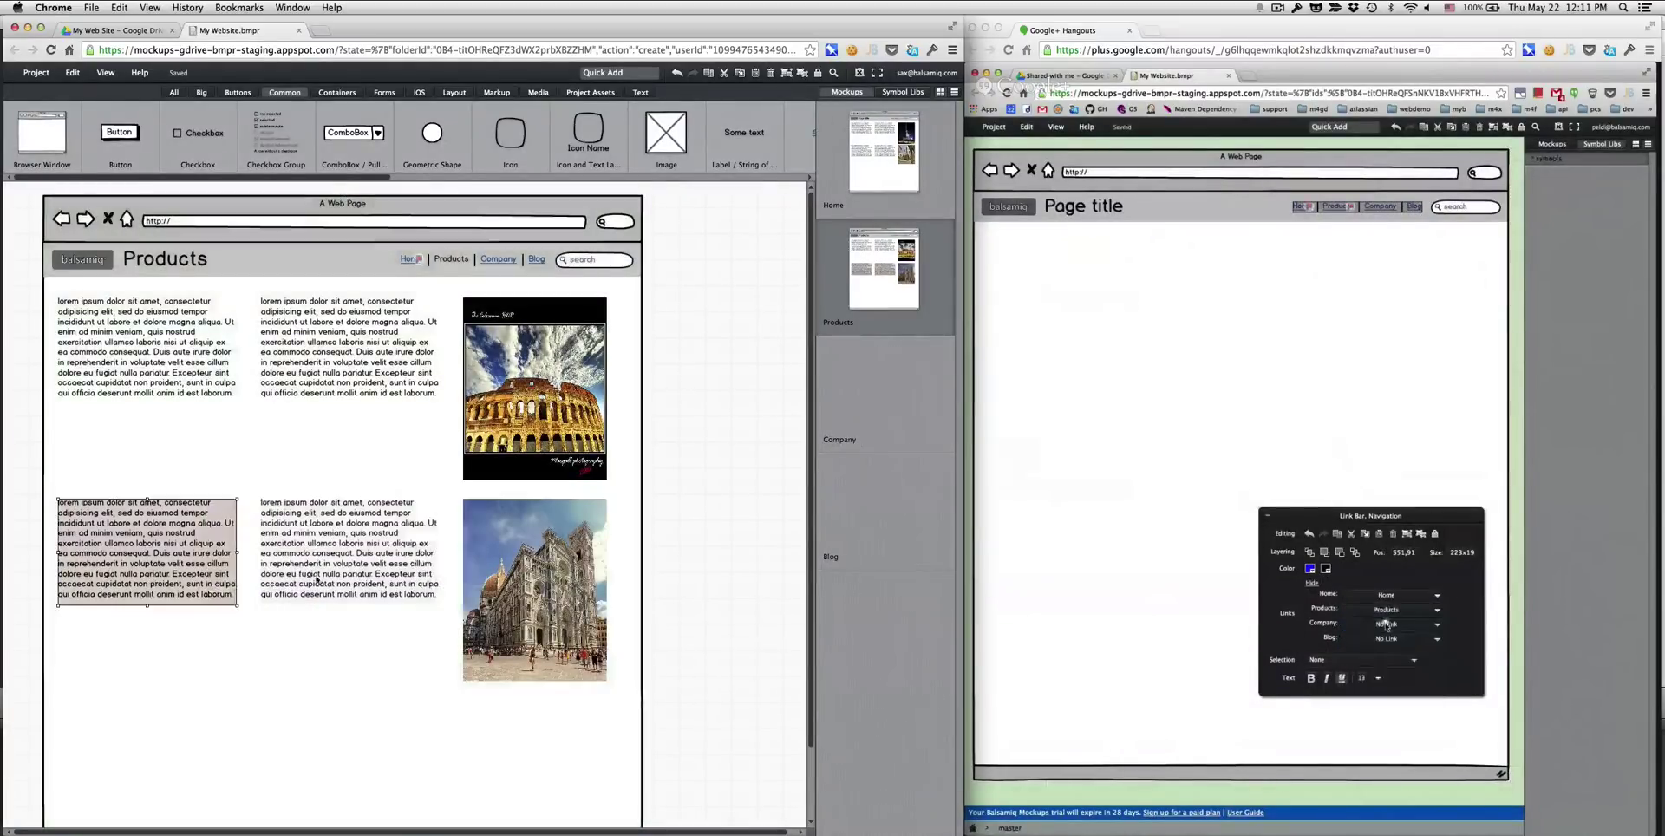
{"action": "left_click", "coordinate": [489, 576], "text": "shift"}
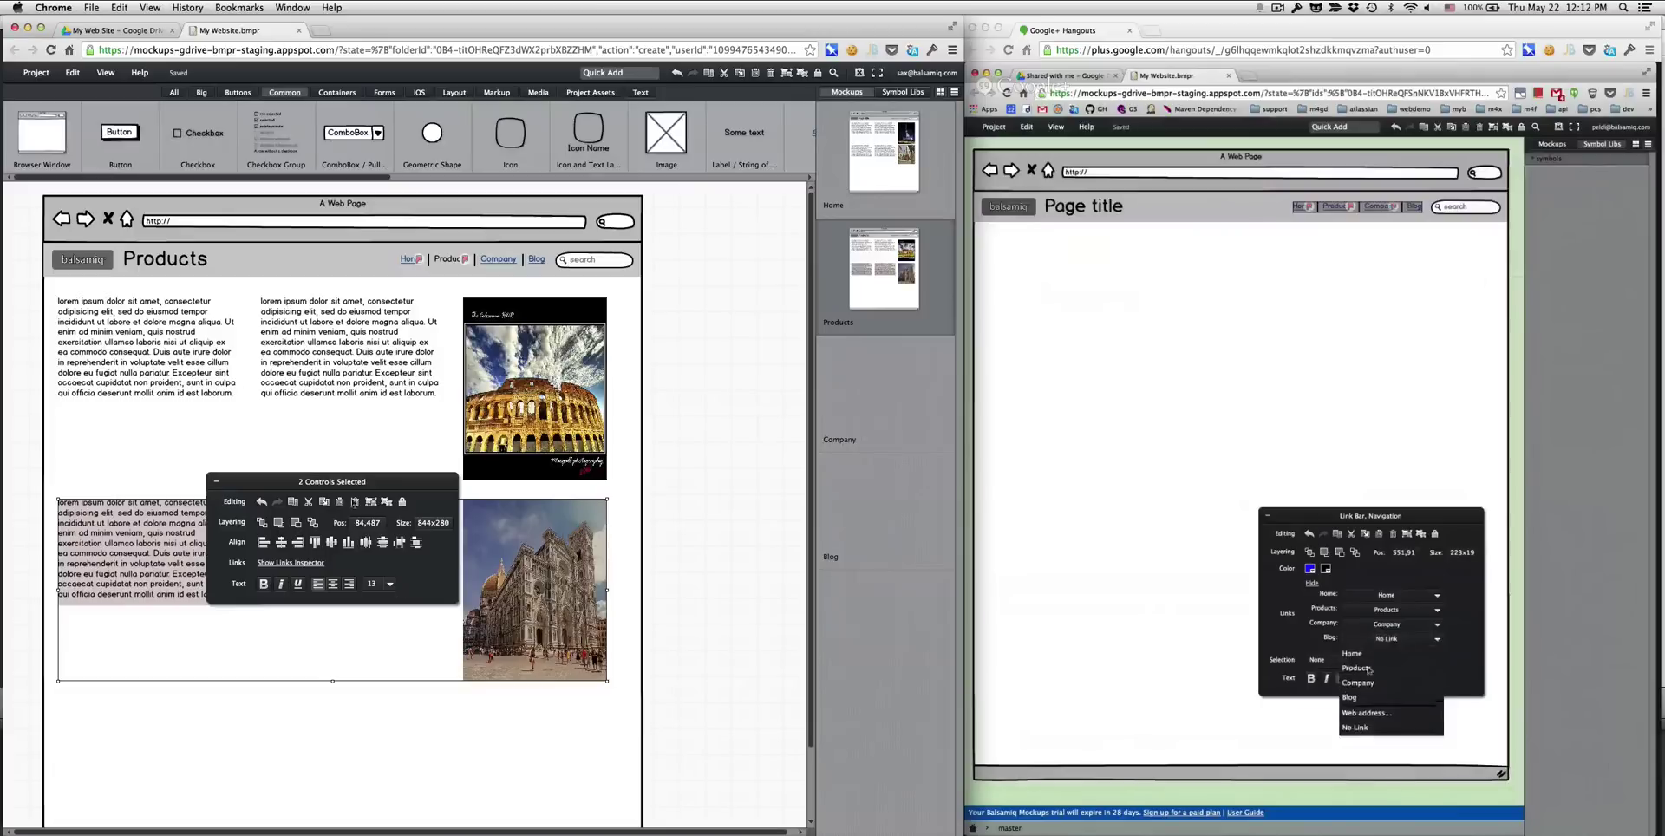
{"action": "left_click", "coordinate": [349, 553], "text": "shift"}
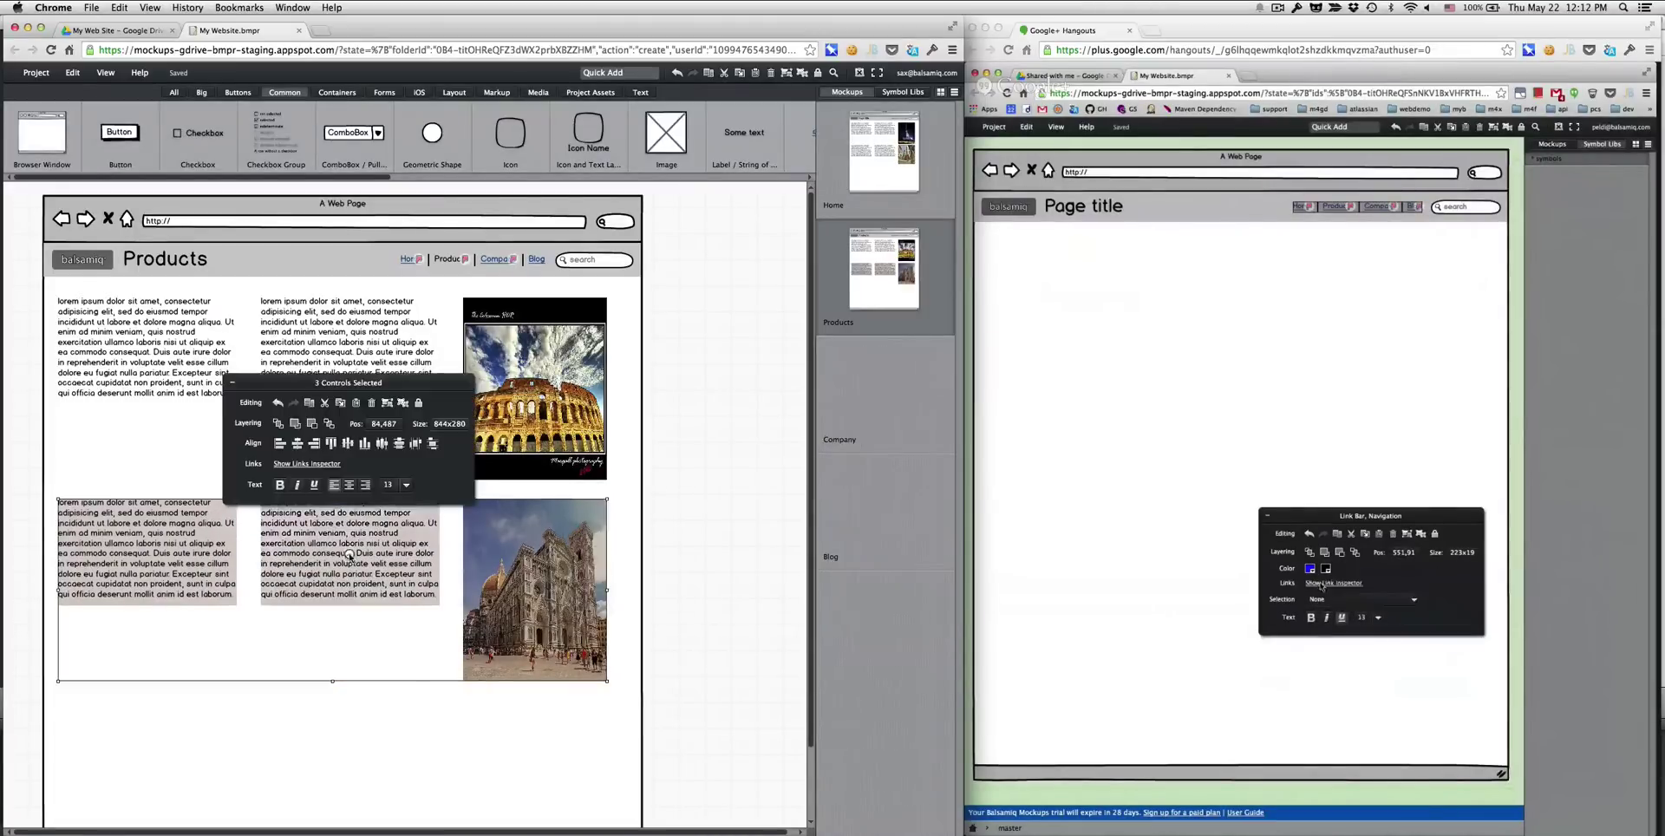
{"action": "left_click", "coordinate": [489, 566], "text": "shift"}
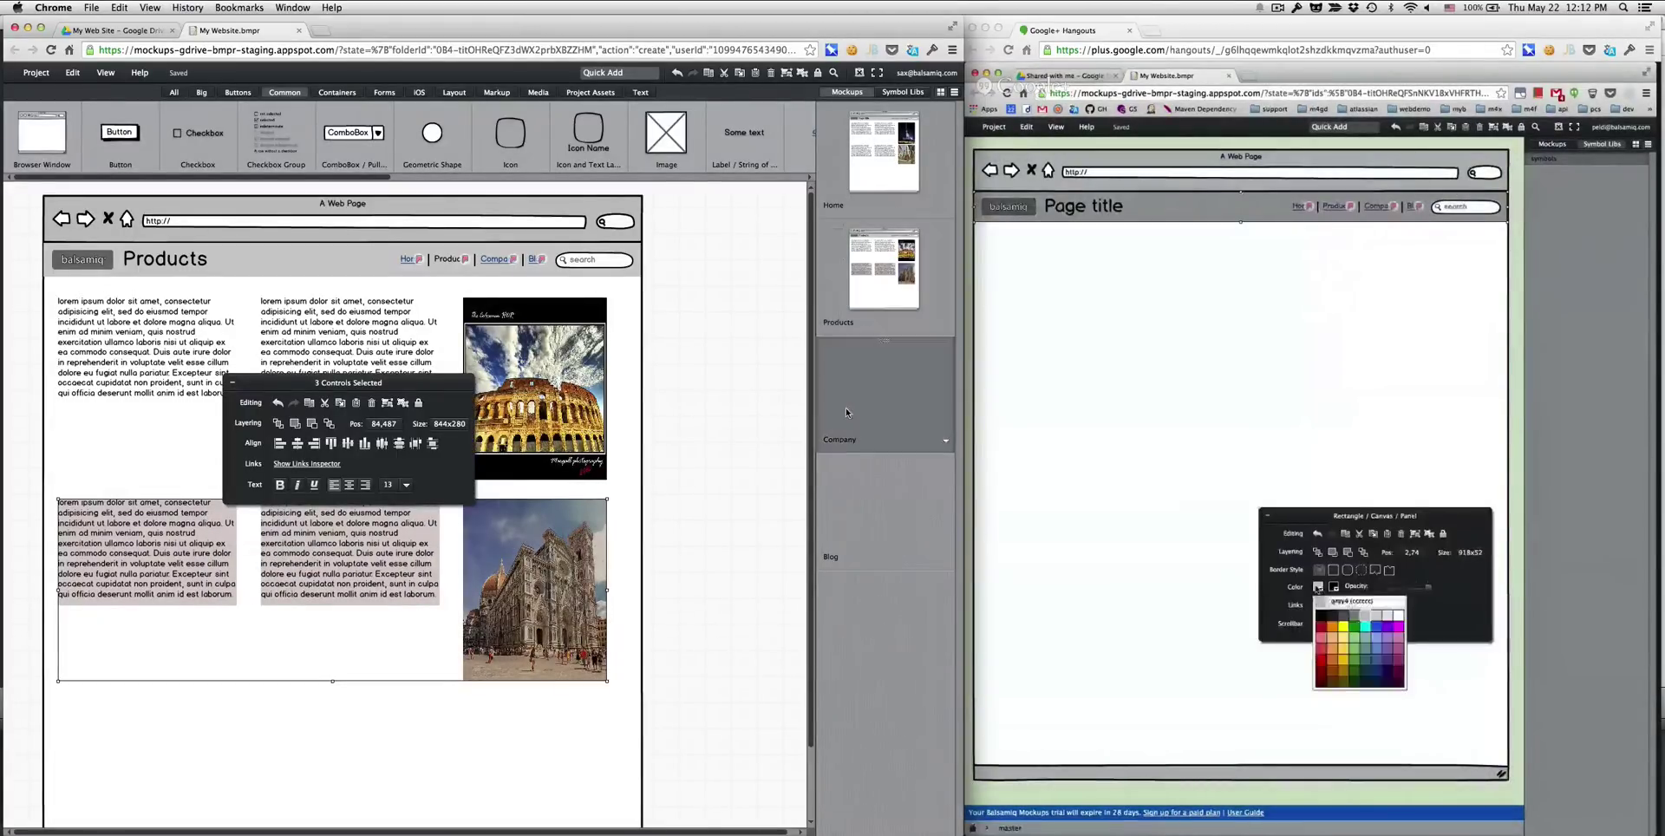
{"action": "left_click", "coordinate": [846, 407]}
{"action": "left_click", "coordinate": [414, 423]}
{"action": "key", "text": "ctrl+v"}
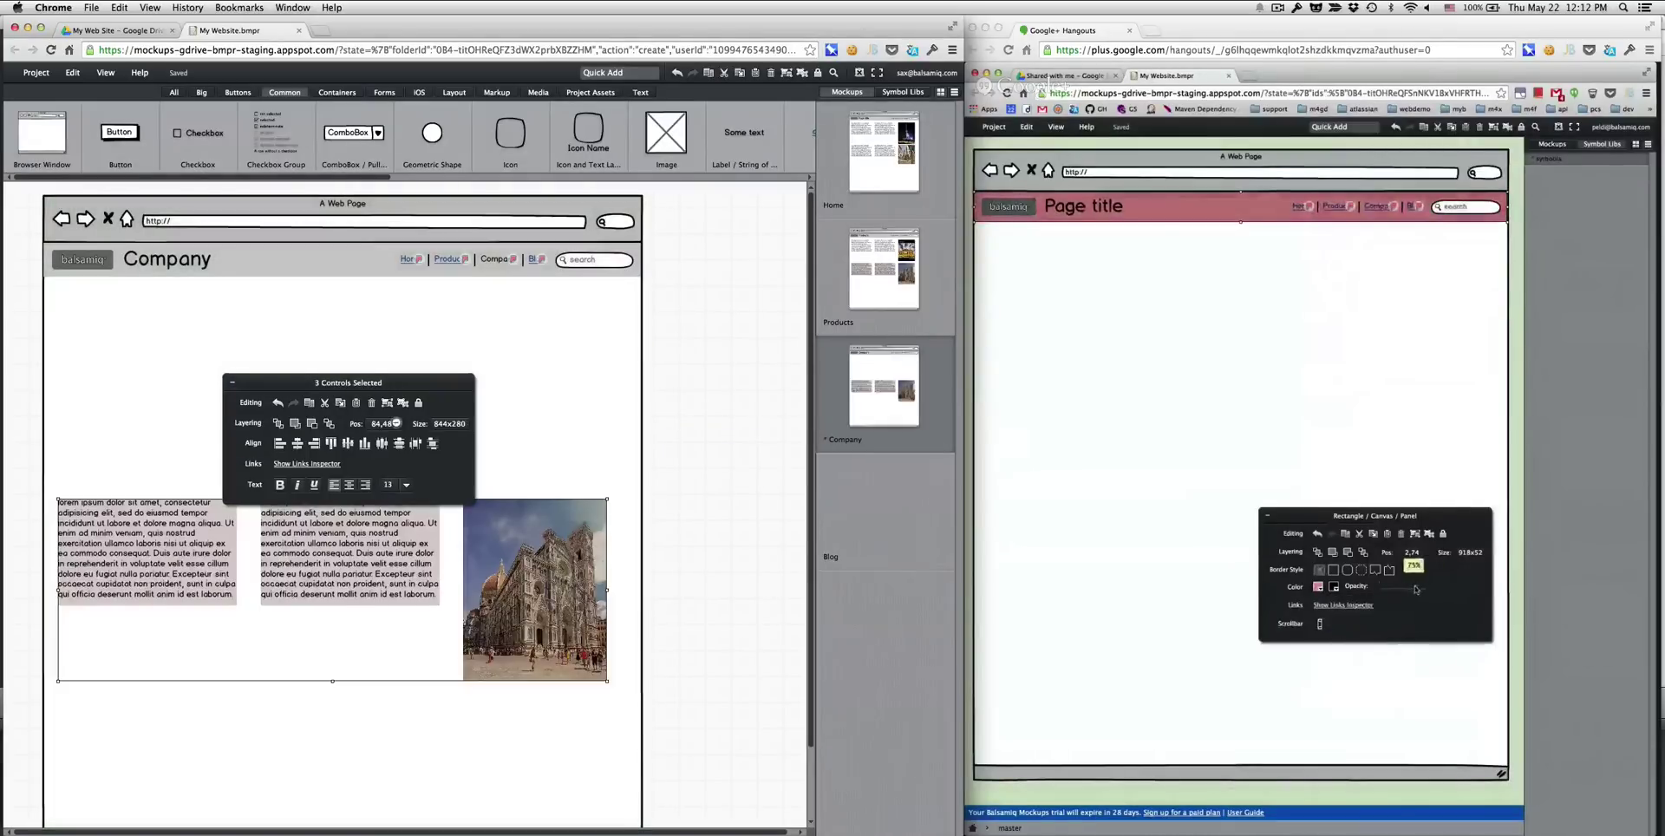
{"action": "key", "text": "Escape"}
{"action": "left_click_drag", "start_coordinate": [356, 354], "coordinate": [365, 346]}
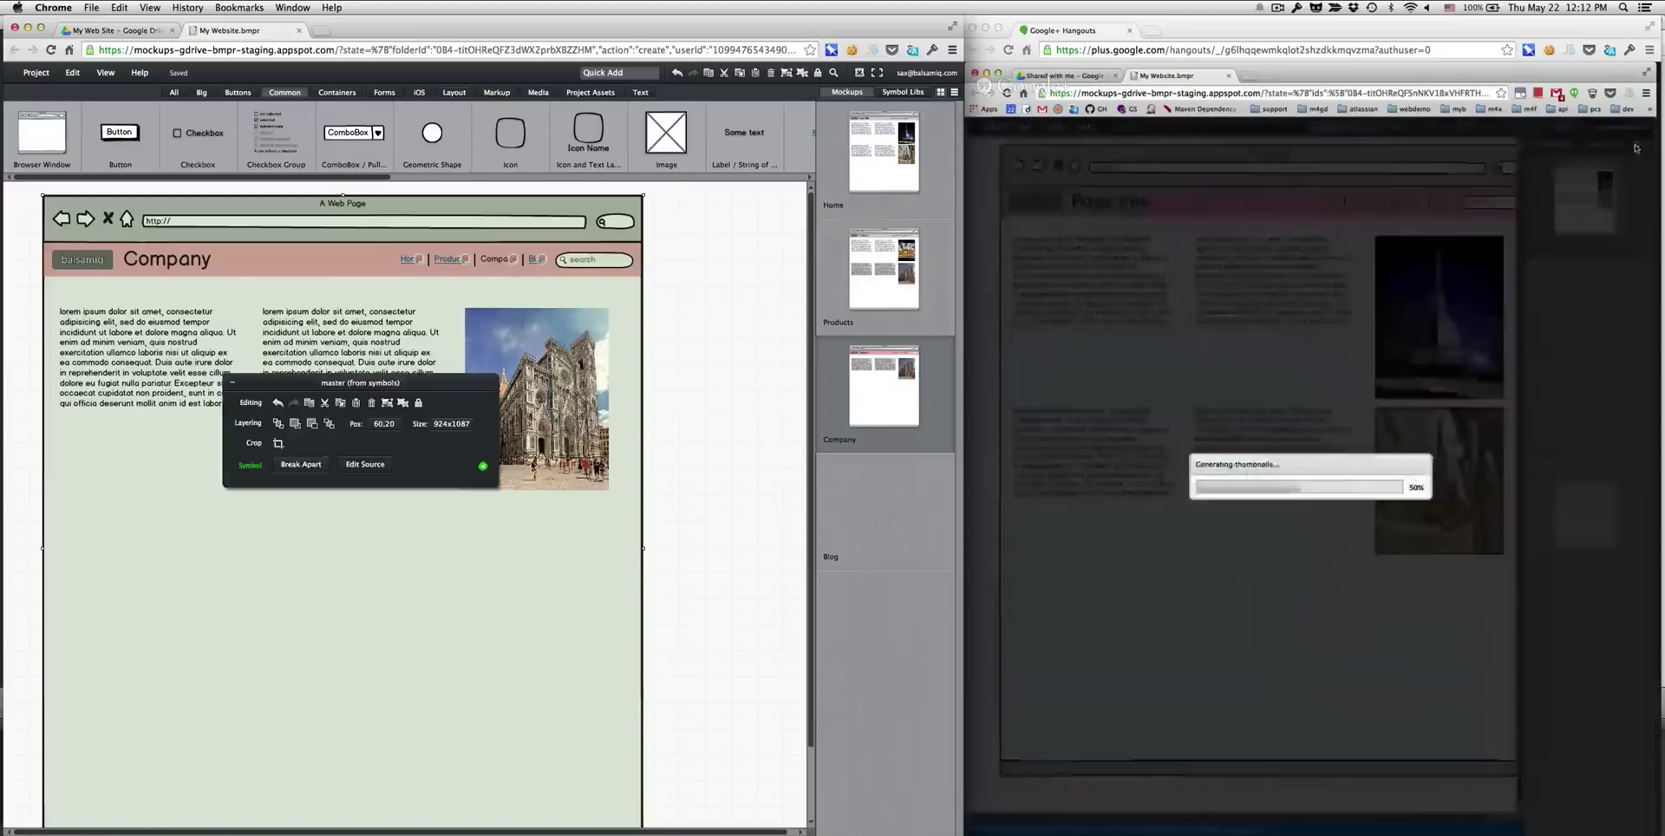
- Replace the cathedral photo on Company with a canal photo found through a Flickr search for "milan"
{"action": "double_click", "coordinate": [529, 434]}
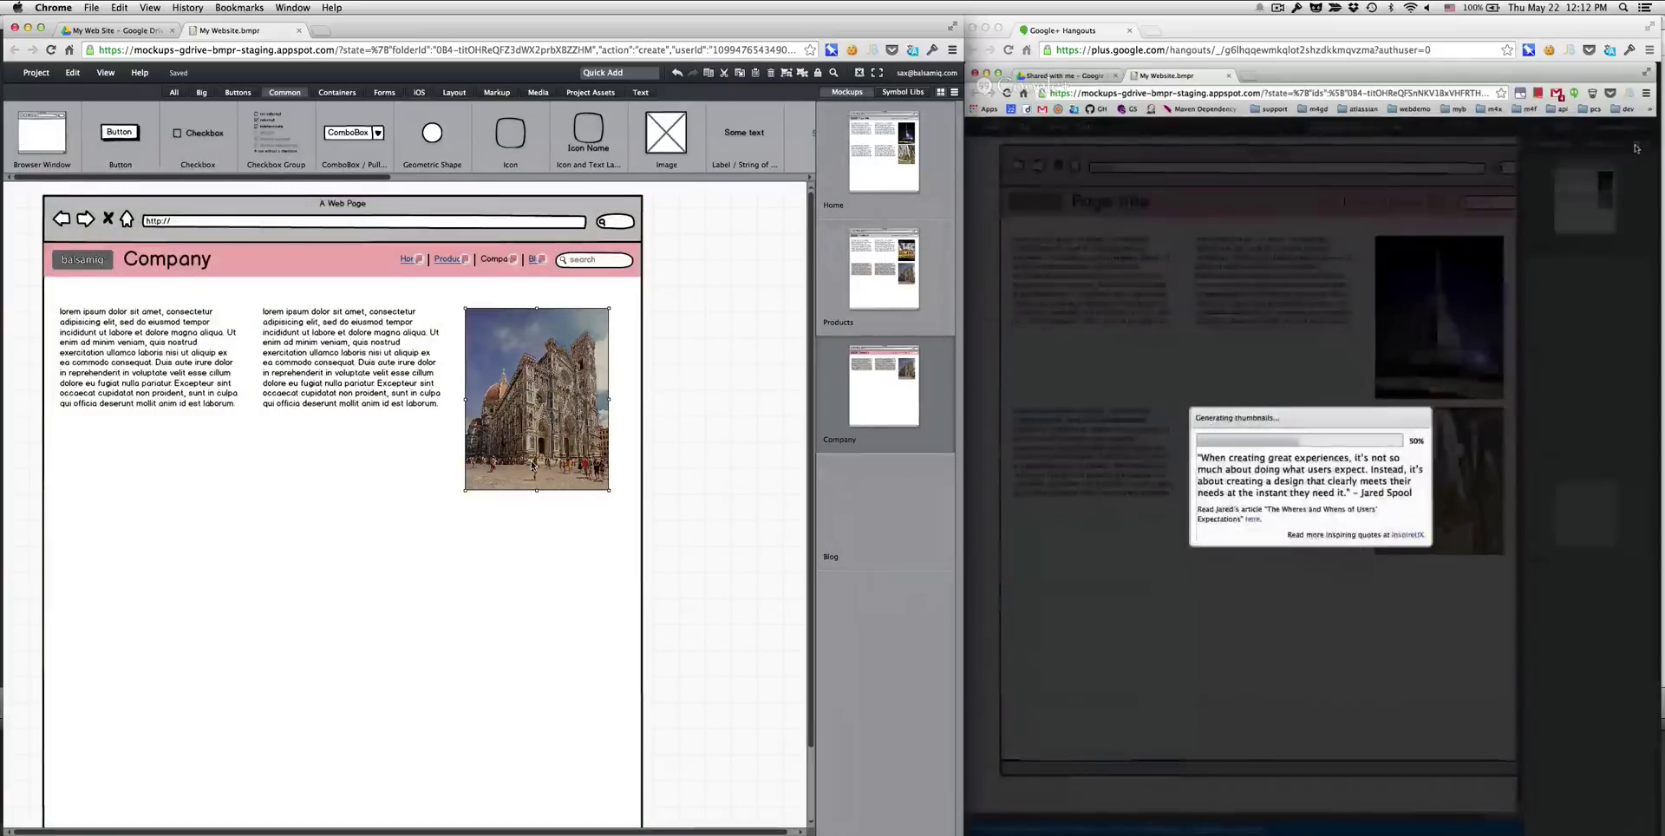
{"action": "type", "text": "milan"}
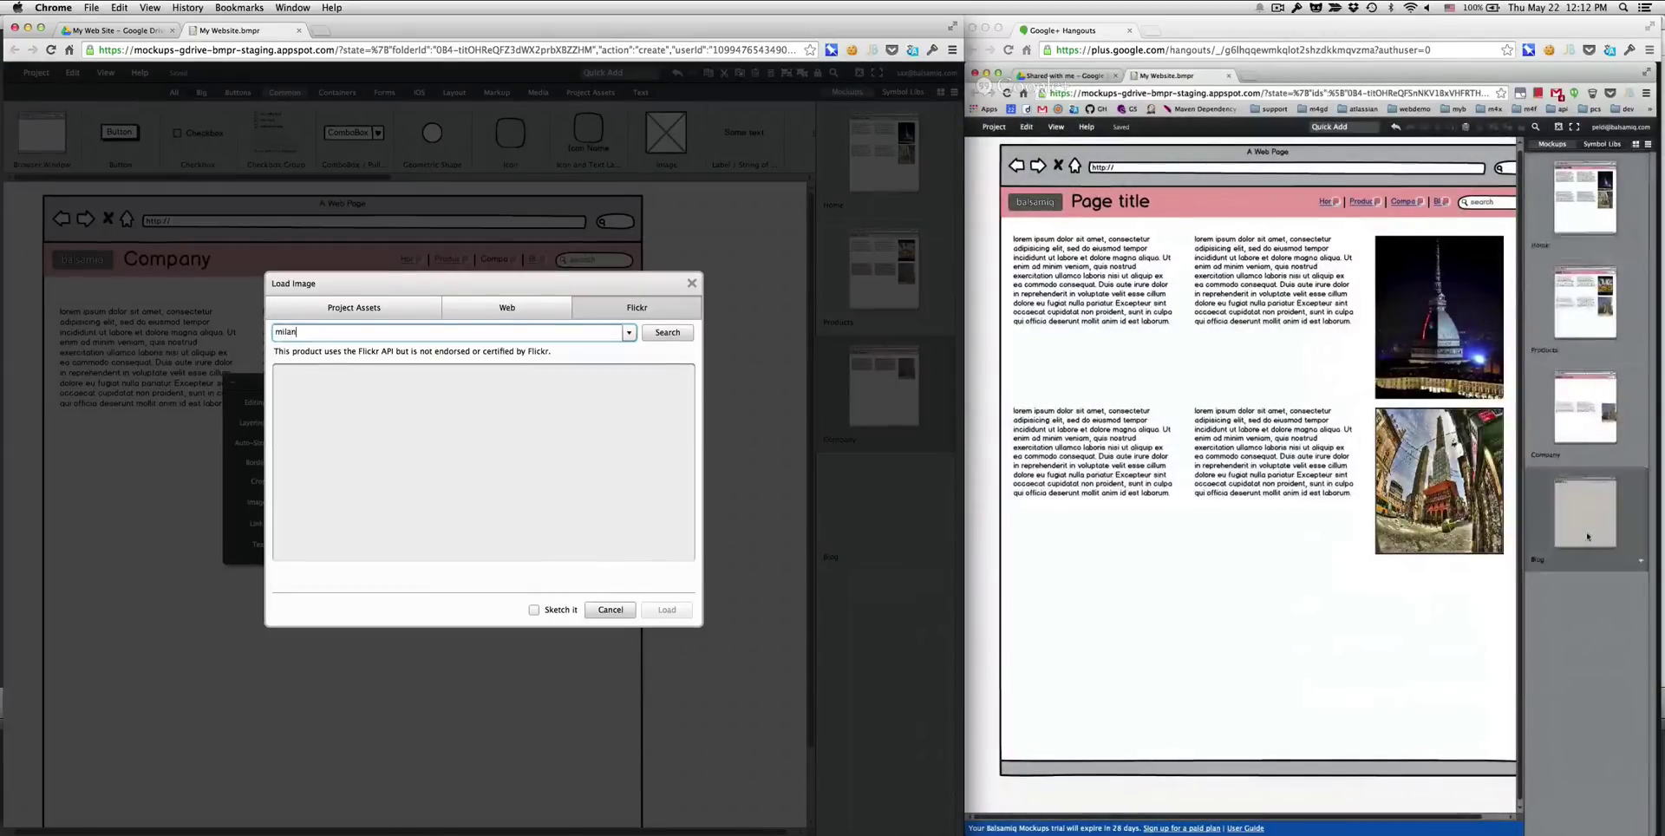
{"action": "left_click", "coordinate": [664, 333]}
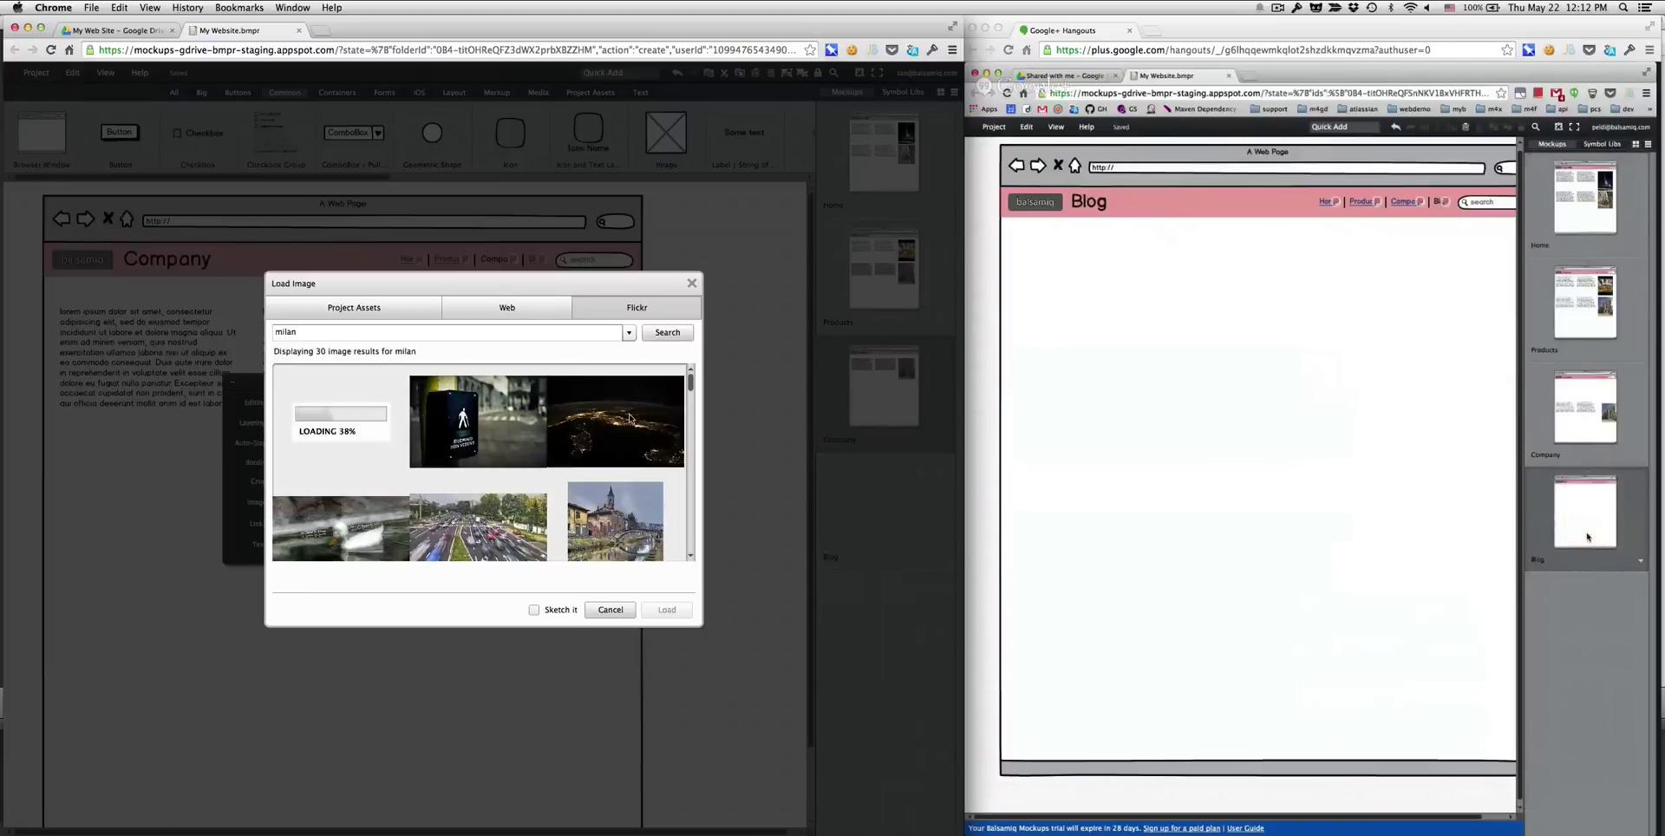
{"action": "left_click", "coordinate": [616, 528]}
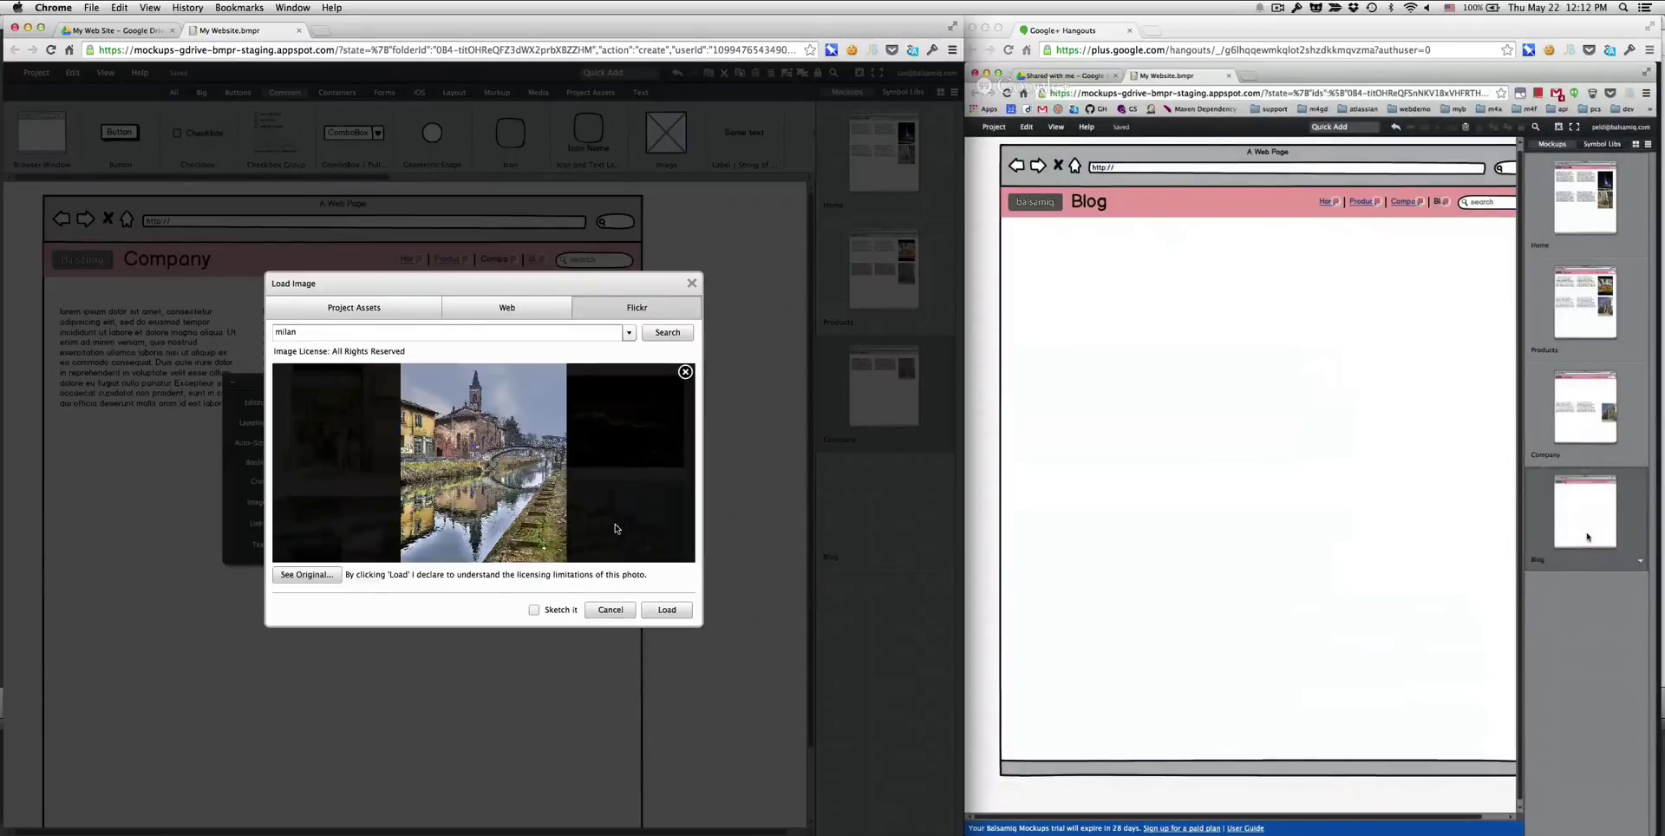
{"action": "left_click", "coordinate": [675, 616]}
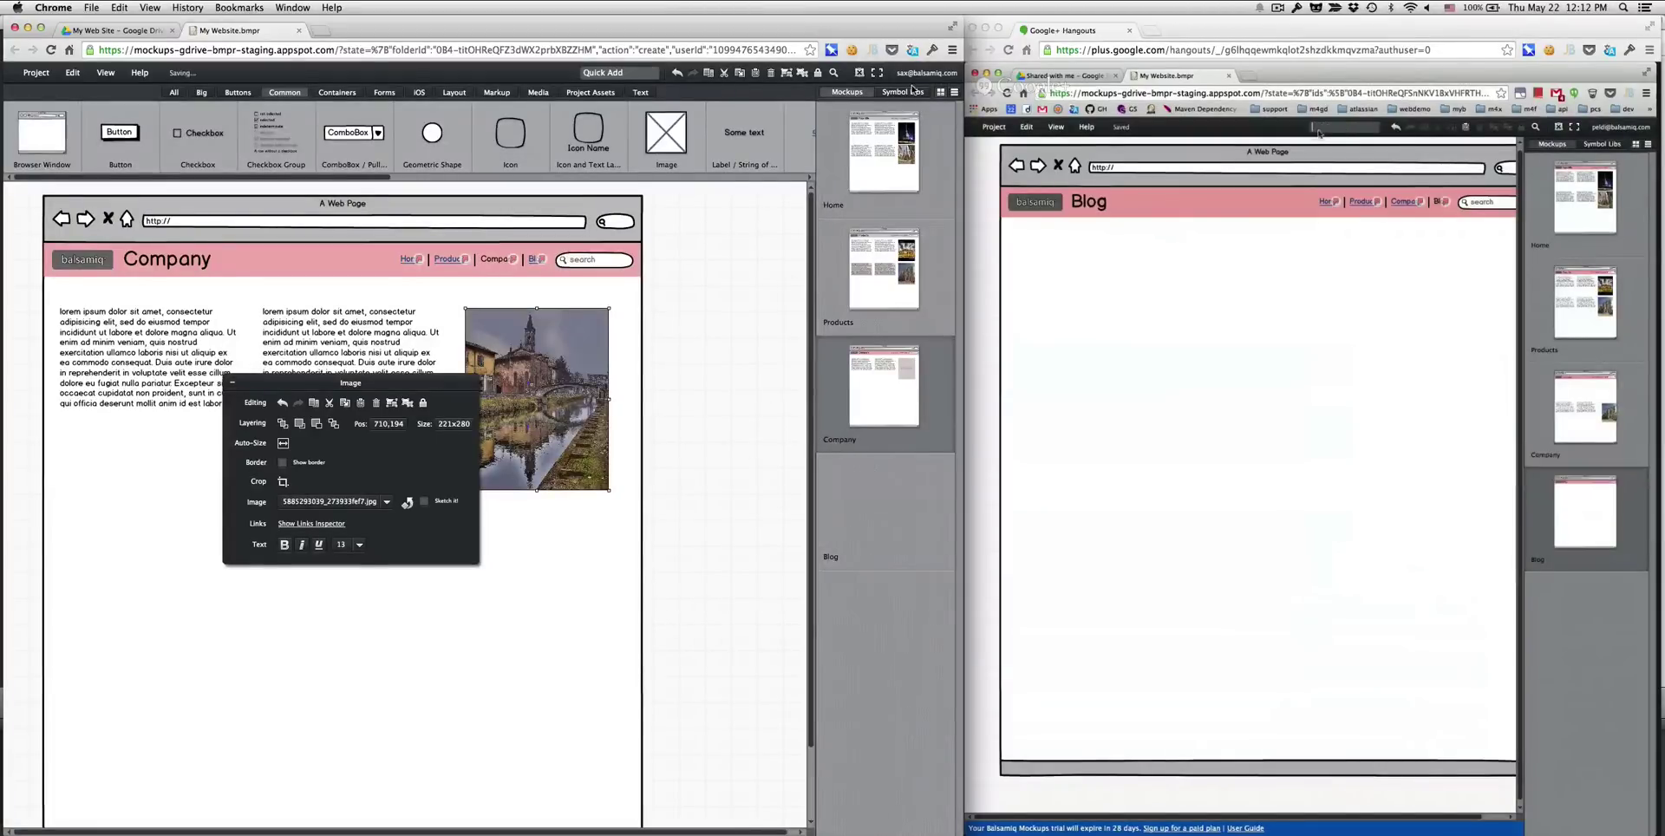
- Present the project full screen and follow the header links through Home, Products, Company and Blog to check the pages
{"action": "left_click", "coordinate": [877, 72]}
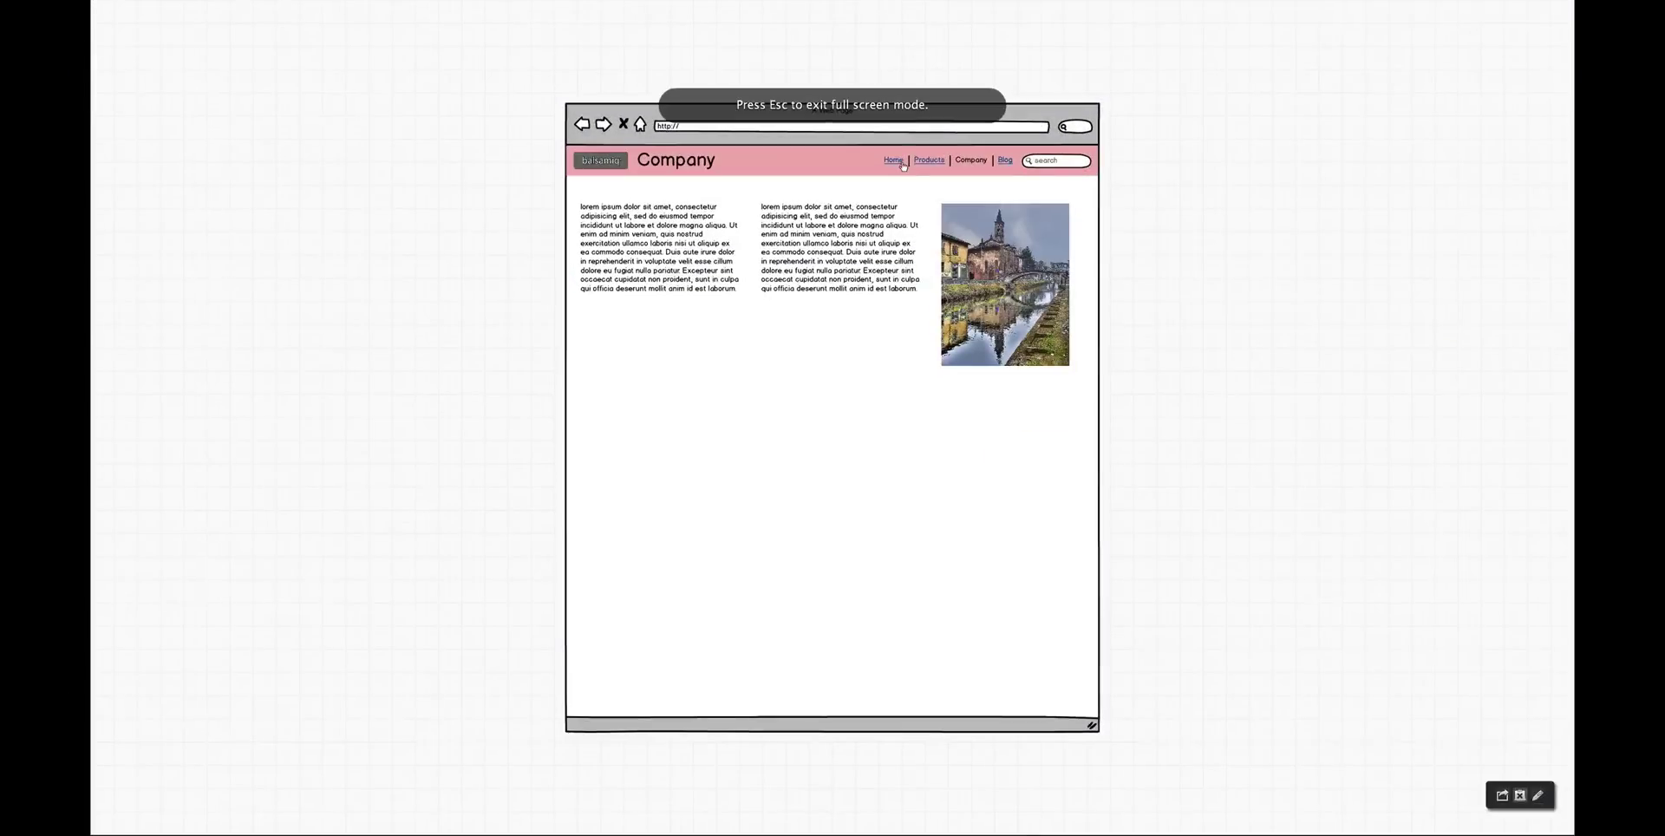
{"action": "left_click", "coordinate": [898, 163]}
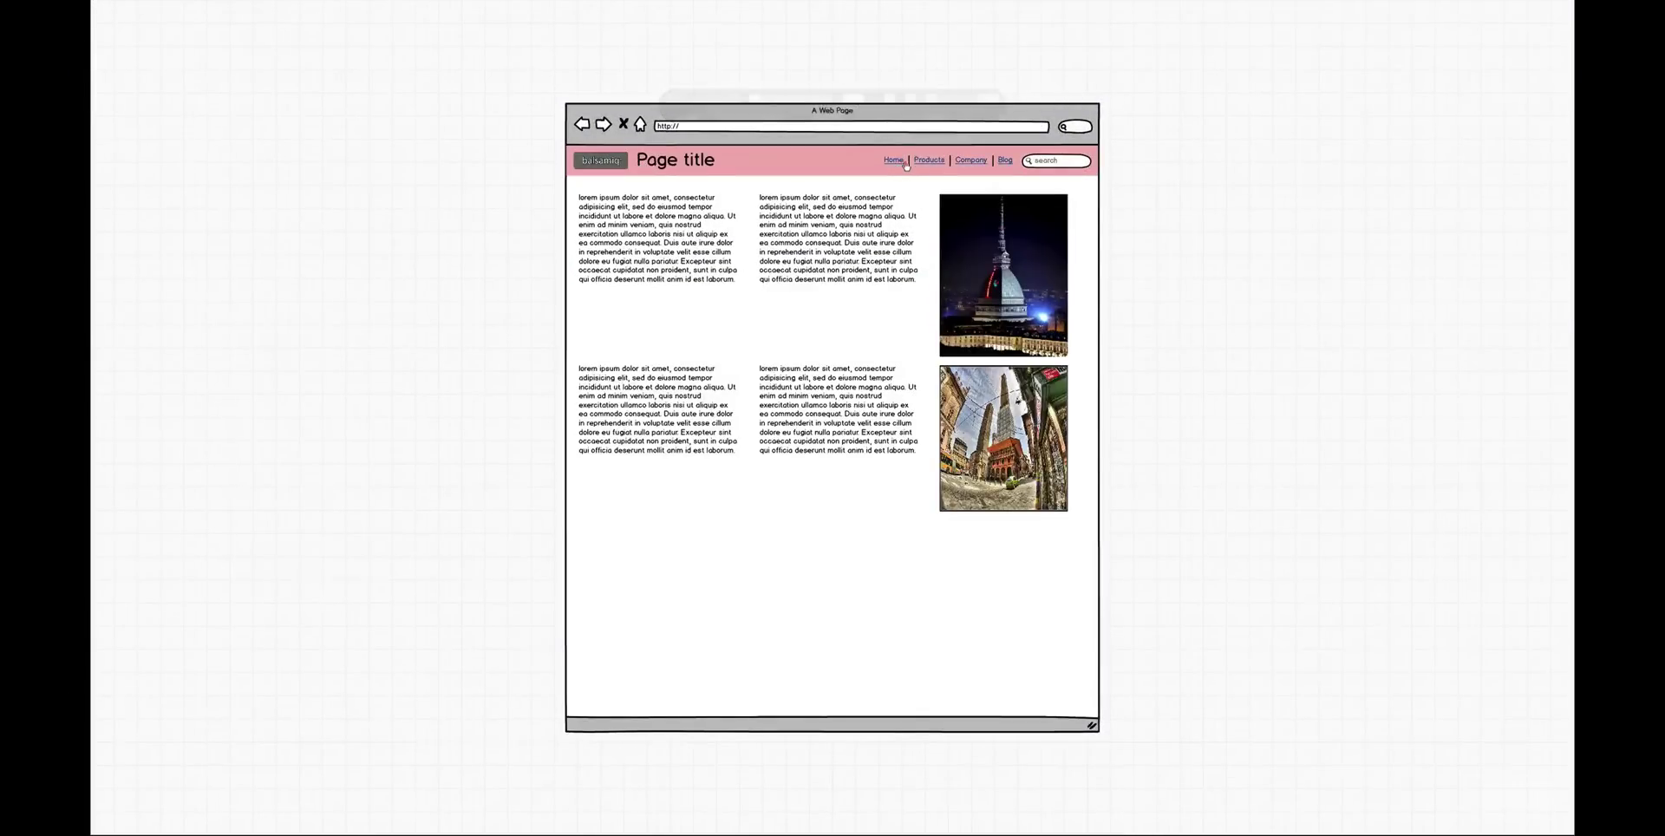
{"action": "left_click", "coordinate": [935, 163]}
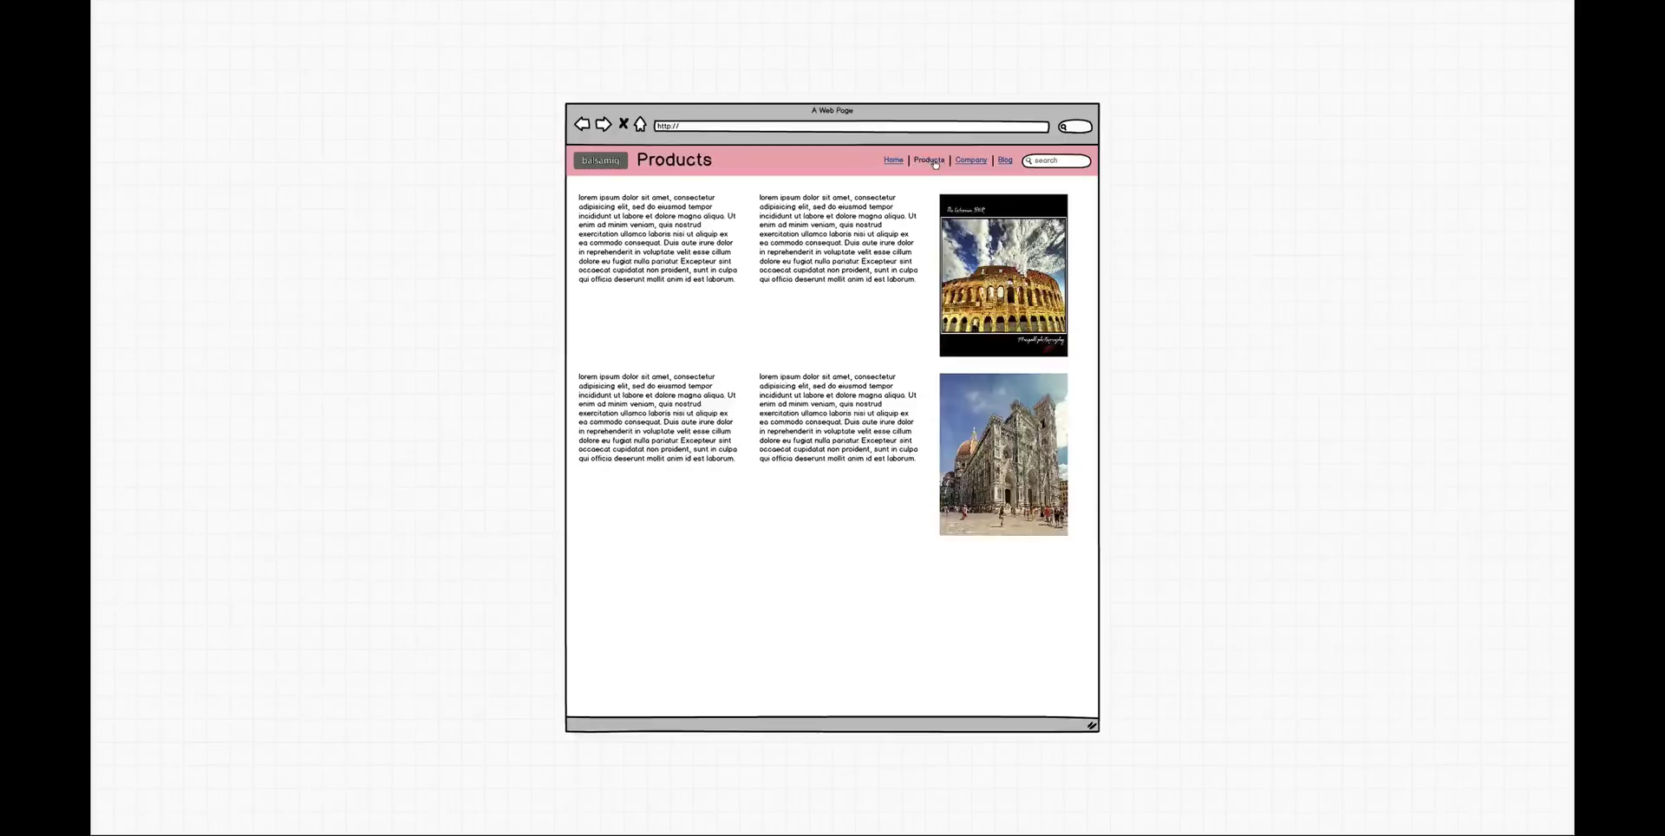
{"action": "left_click", "coordinate": [981, 162]}
{"action": "left_click", "coordinate": [1005, 162]}
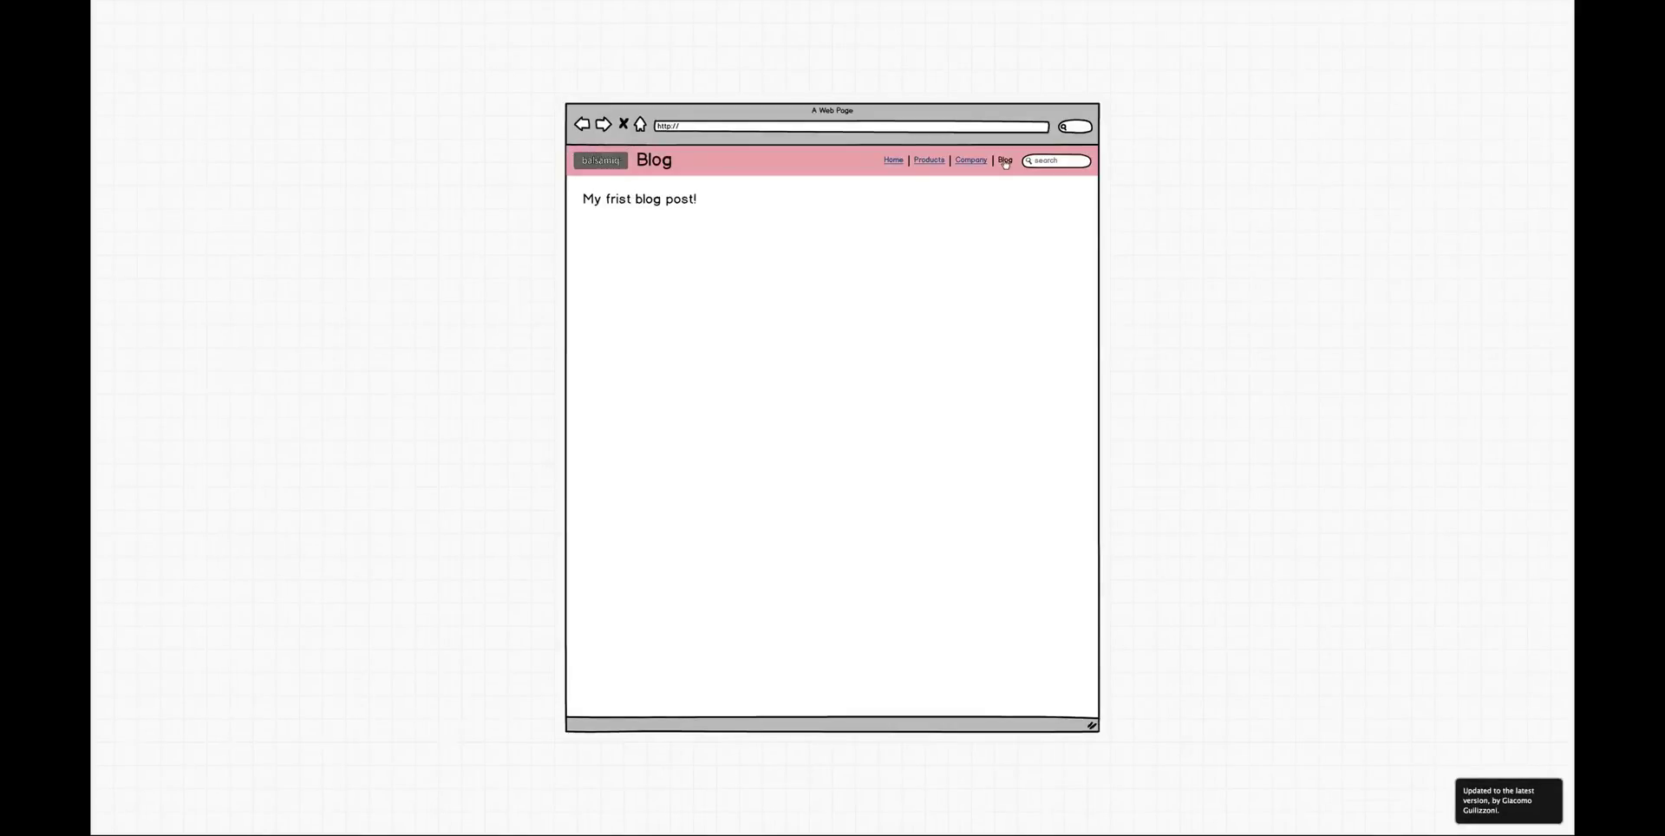
{"action": "left_click", "coordinate": [1005, 163]}
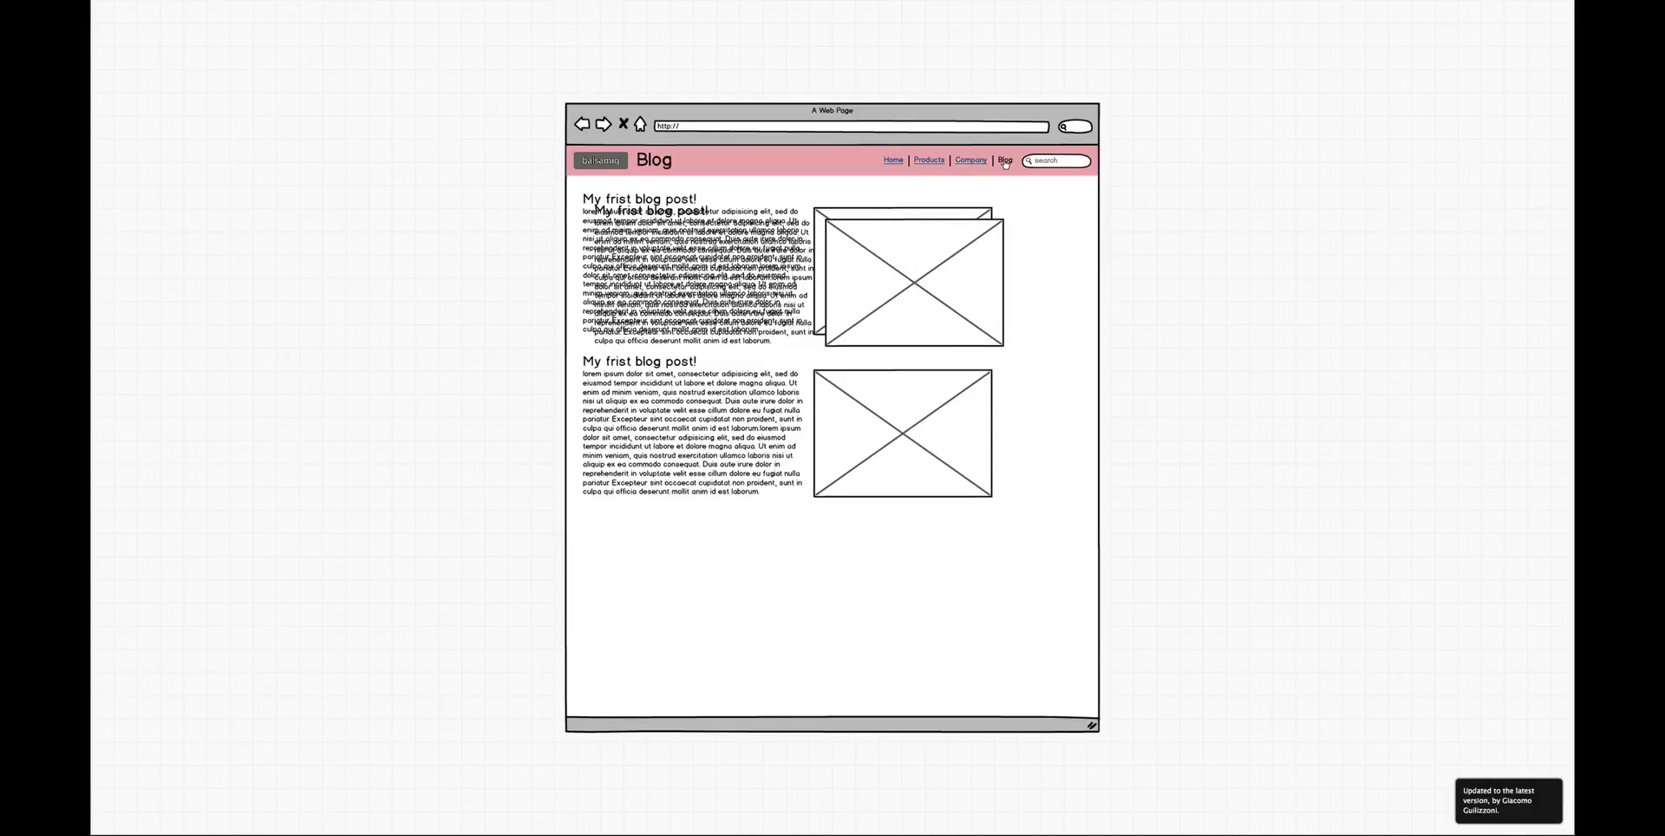
{"action": "left_click", "coordinate": [942, 162]}
{"action": "left_click", "coordinate": [971, 162]}
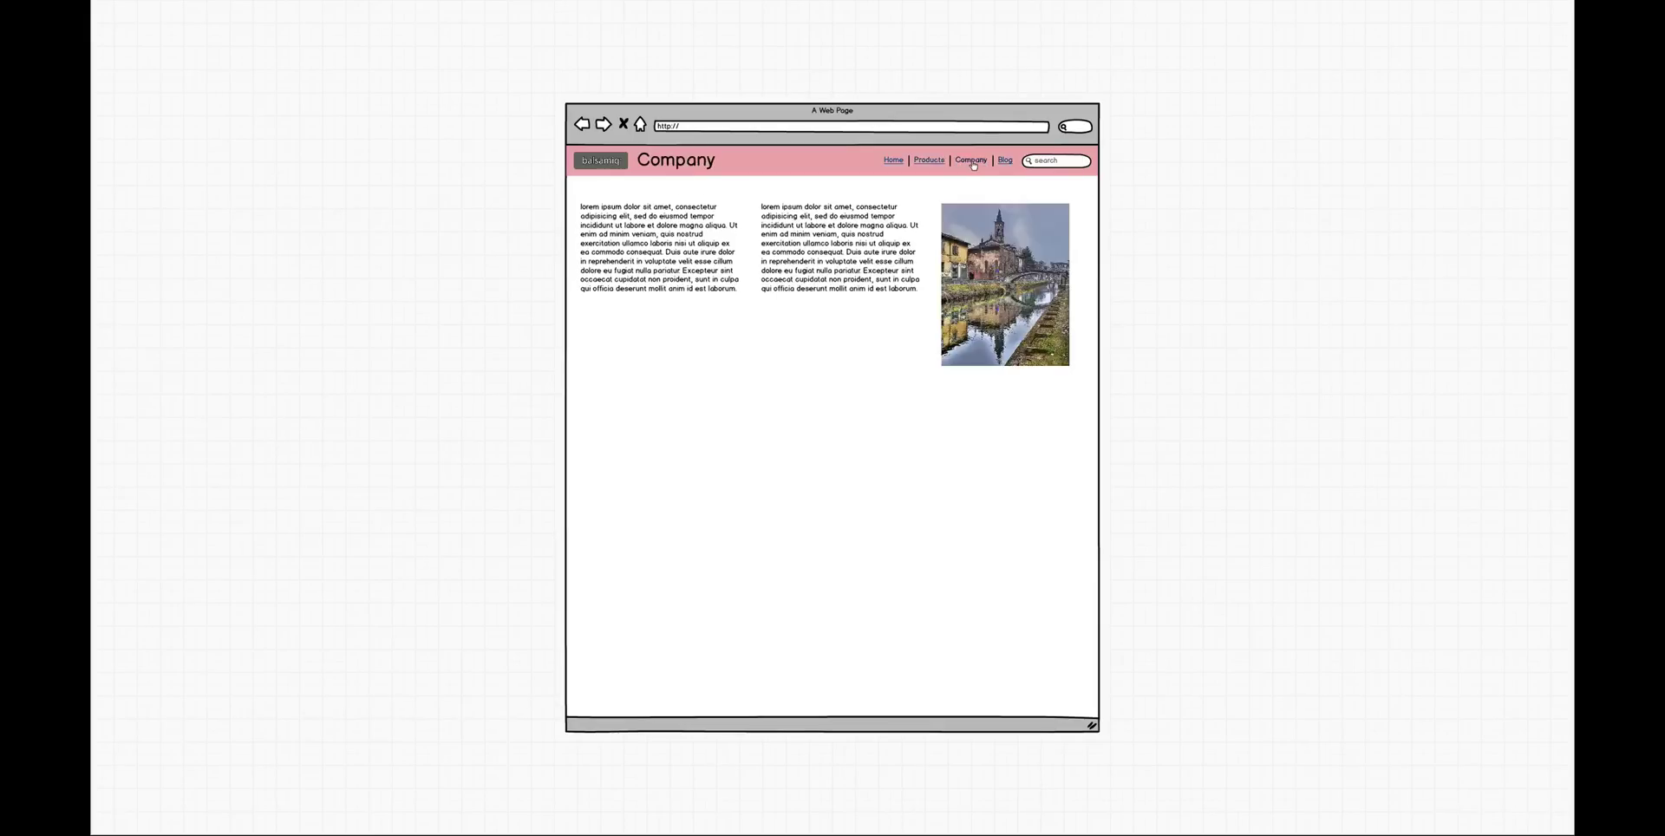
{"action": "left_click", "coordinate": [1003, 161]}
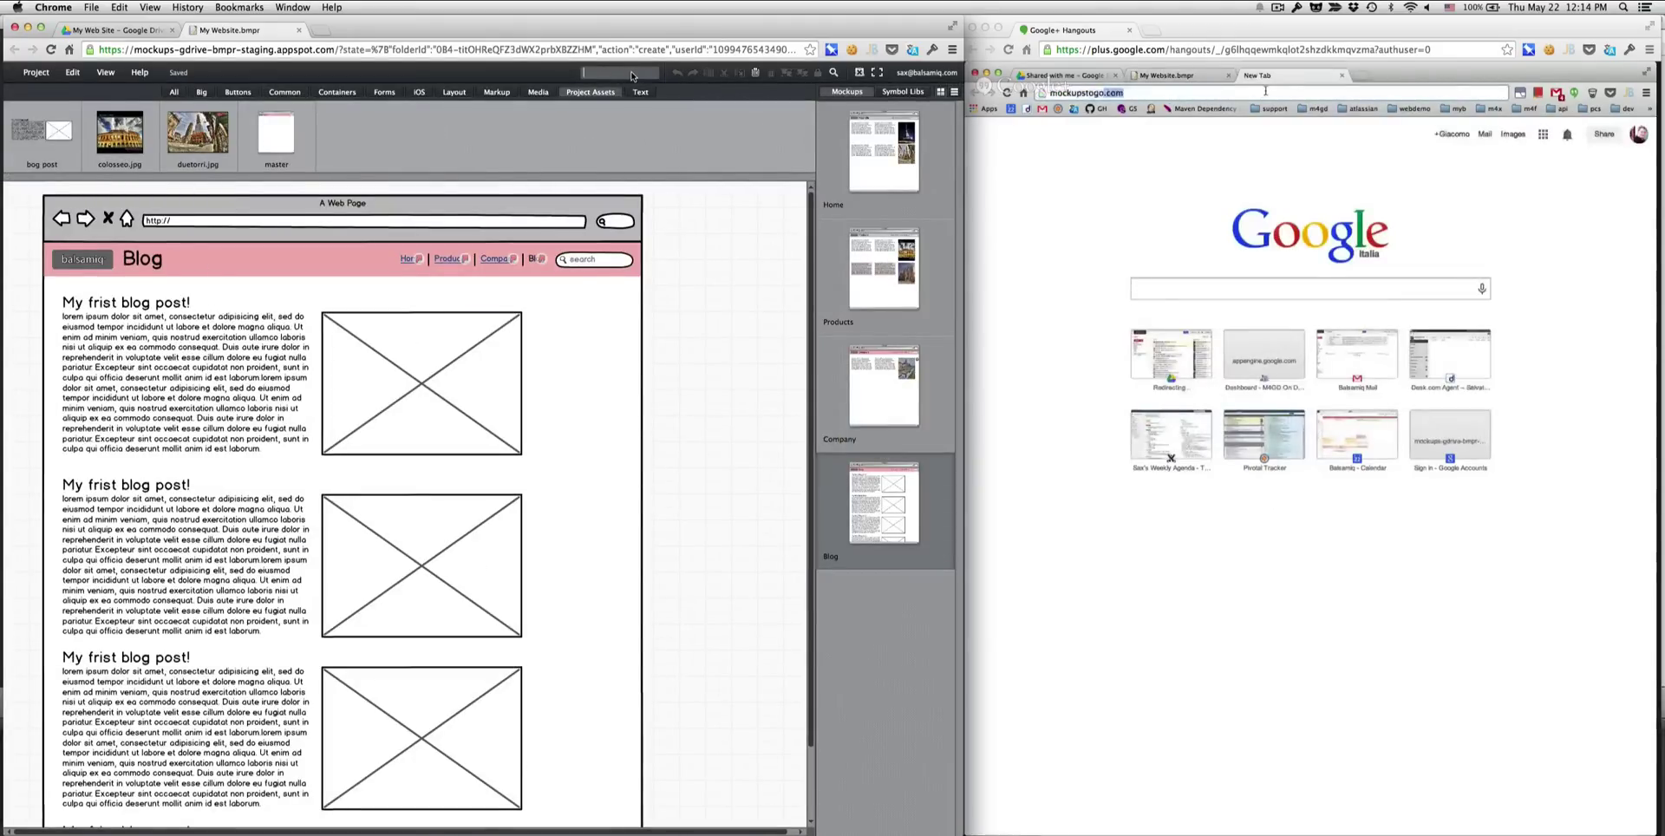
- Add a yellow Callout to the Blog mockup and place it beside the first post's image at about 832,200
{"action": "type", "text": "call"}
{"action": "left_click", "coordinate": [602, 94]}
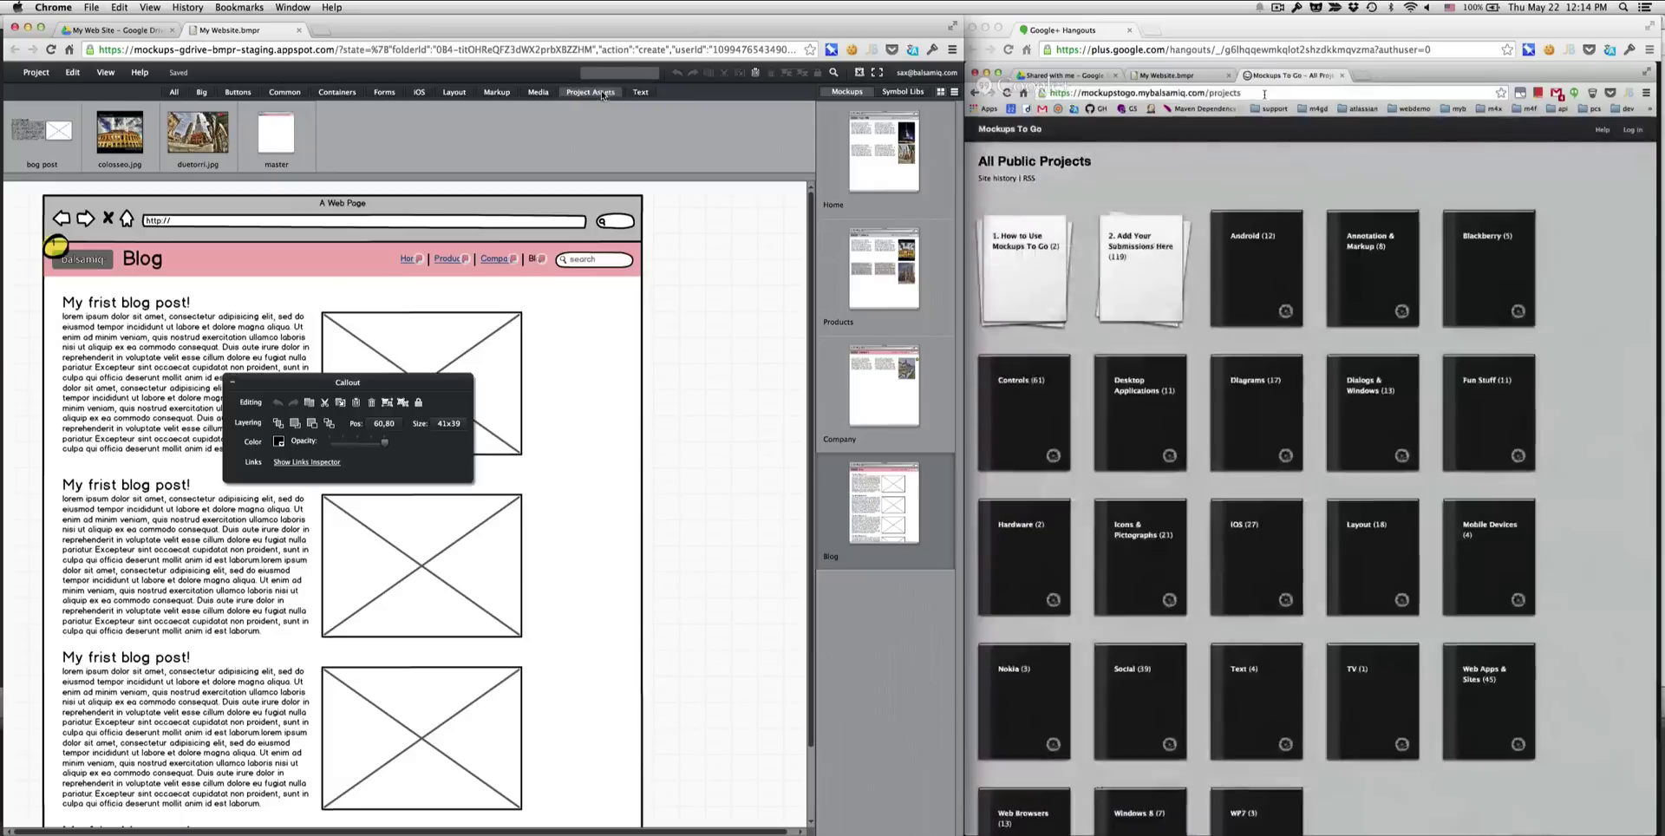
{"action": "left_click_drag", "start_coordinate": [55, 247], "coordinate": [558, 328]}
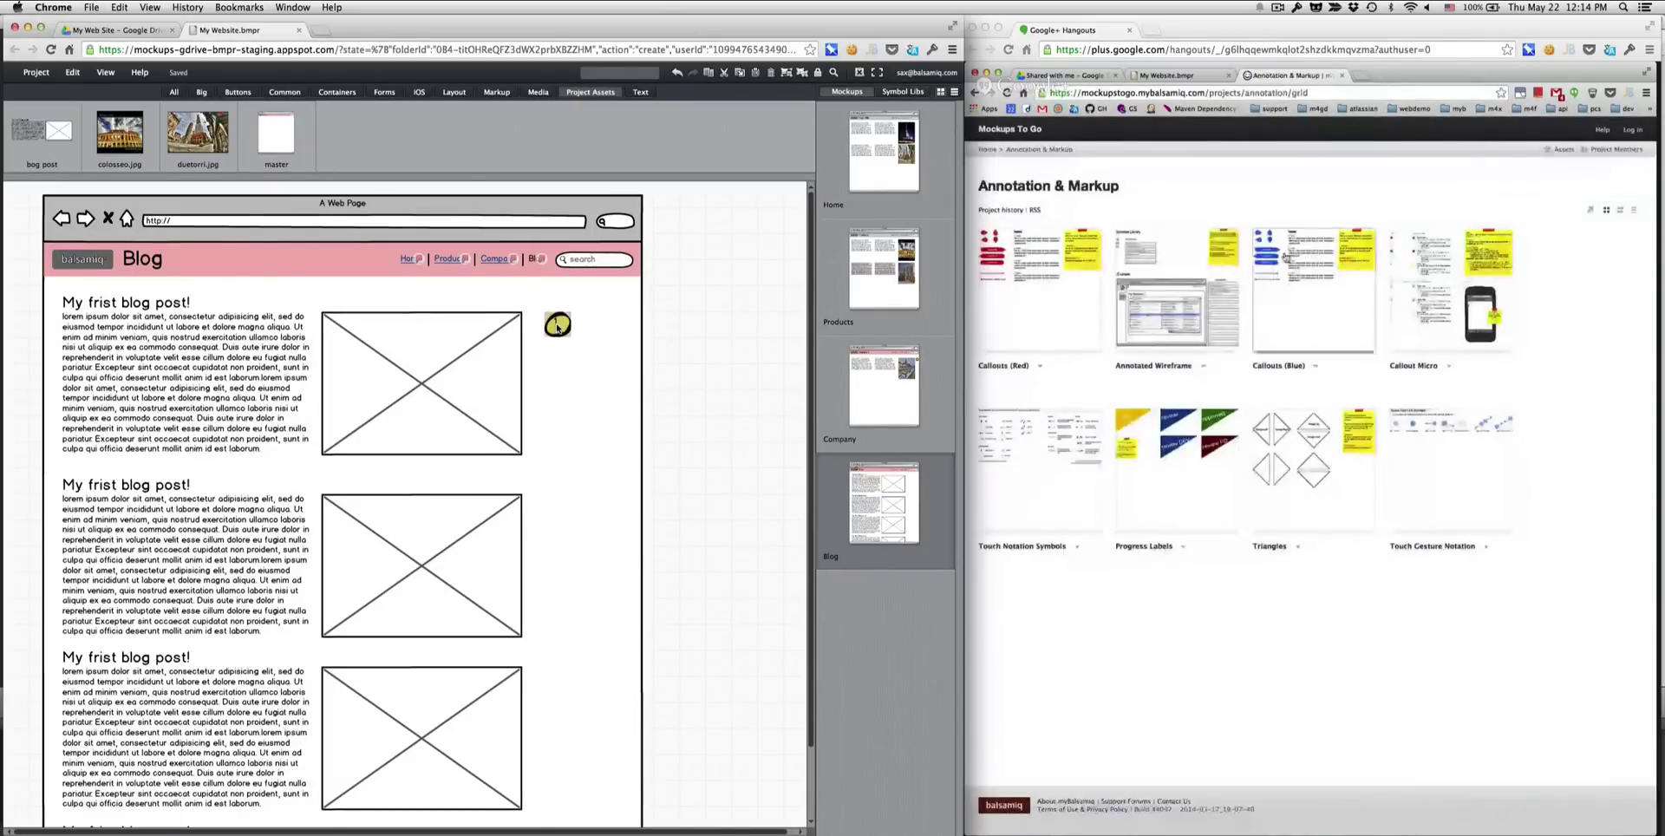
{"action": "left_click", "coordinate": [557, 328]}
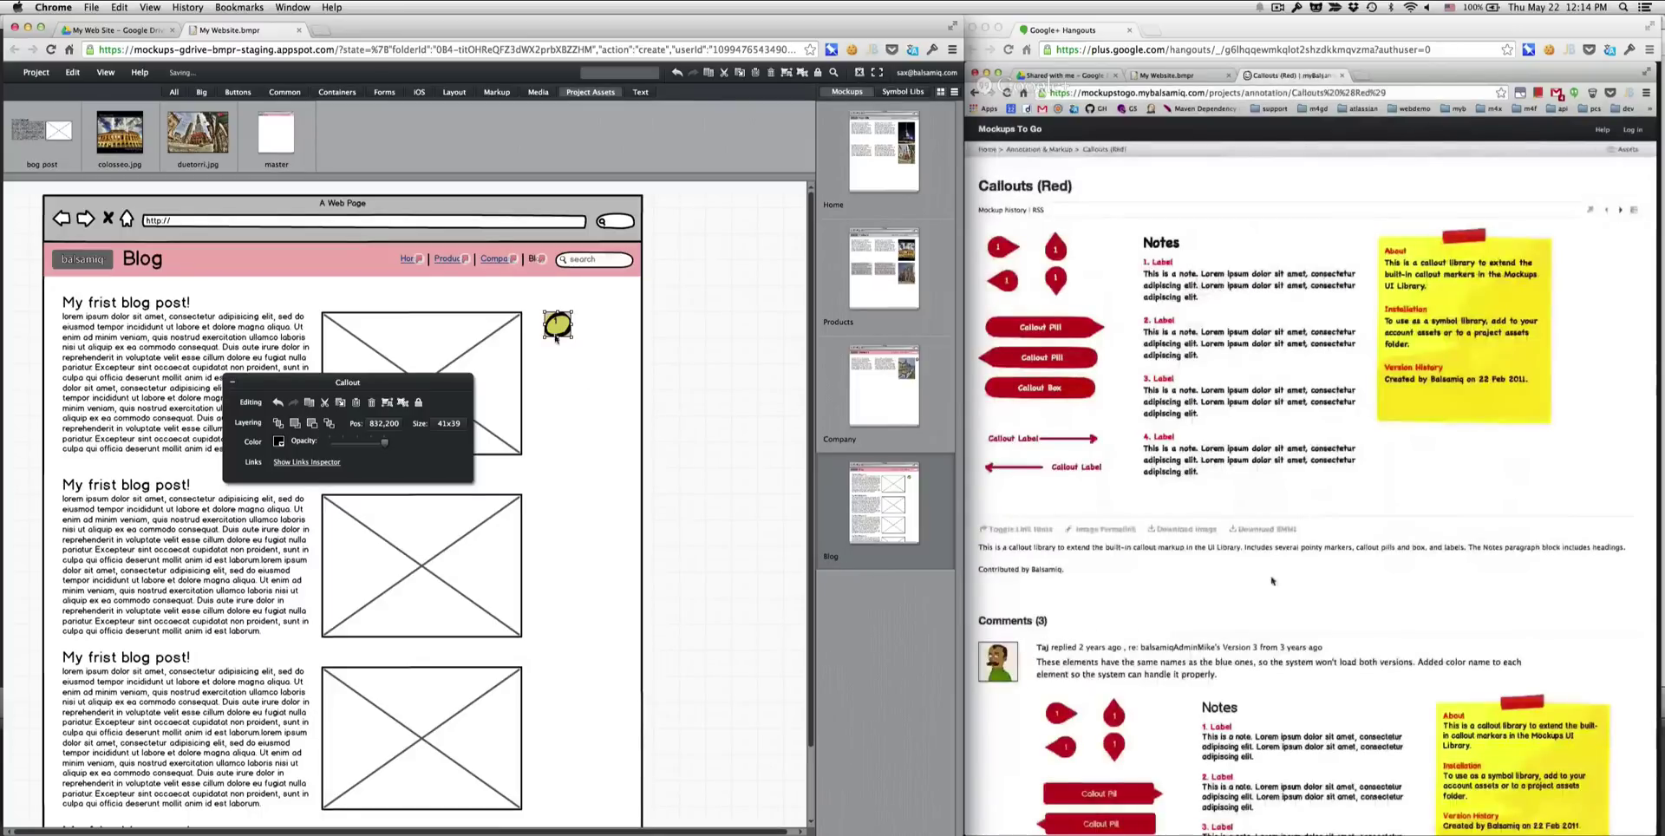
{"action": "left_click", "coordinate": [687, 357]}
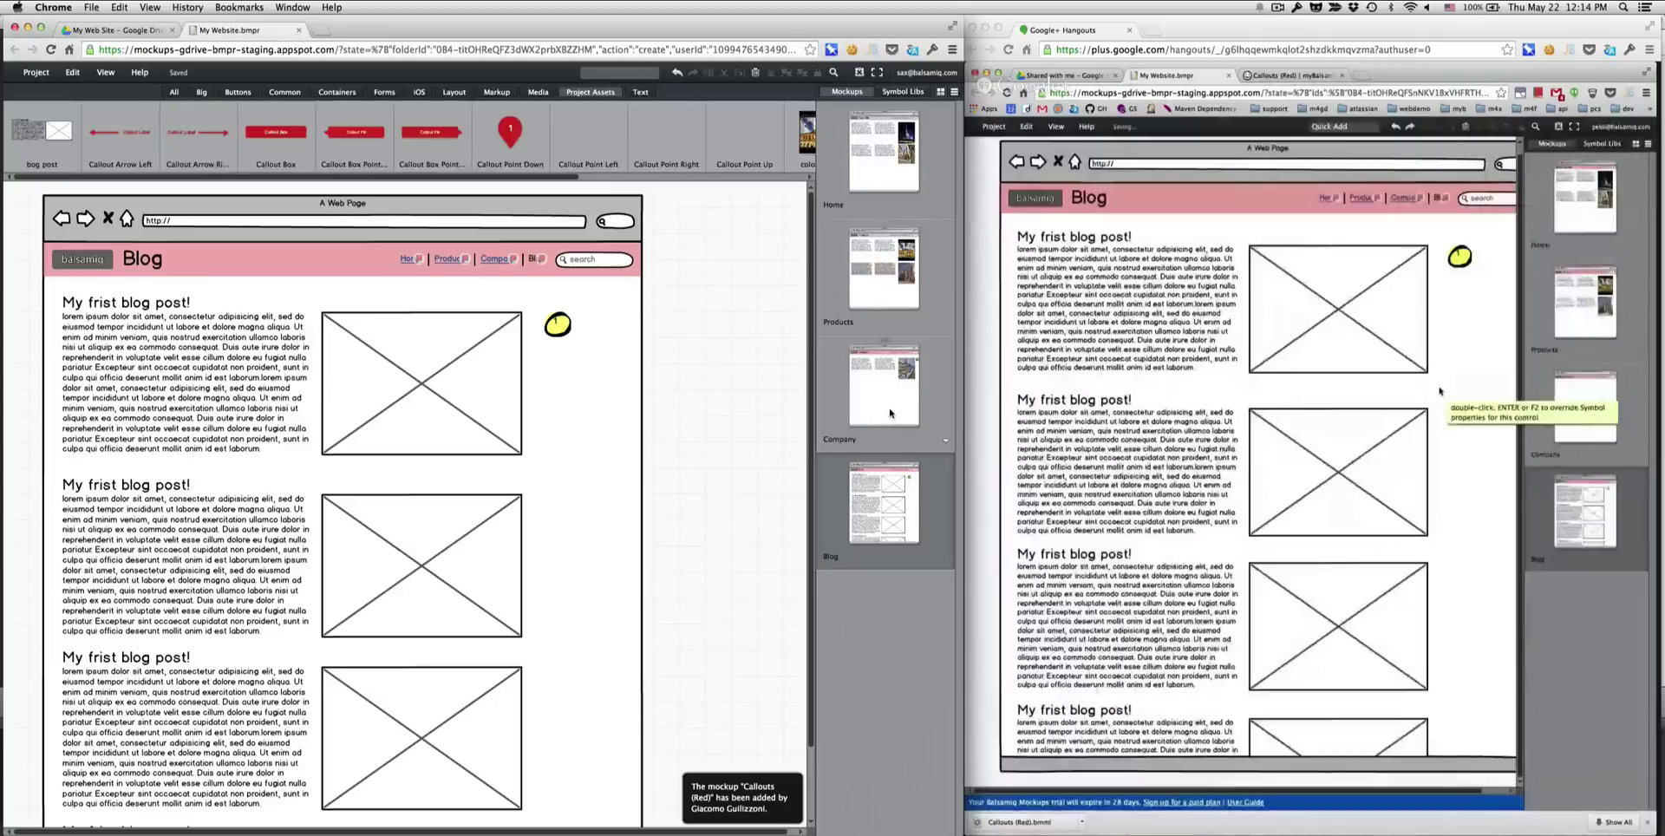
- Place a red left-pointing callout box from the project assets beside the first post's image and set its text to "Find good image"
{"action": "left_click_drag", "start_coordinate": [354, 134], "coordinate": [600, 373]}
{"action": "double_click", "coordinate": [600, 373]}
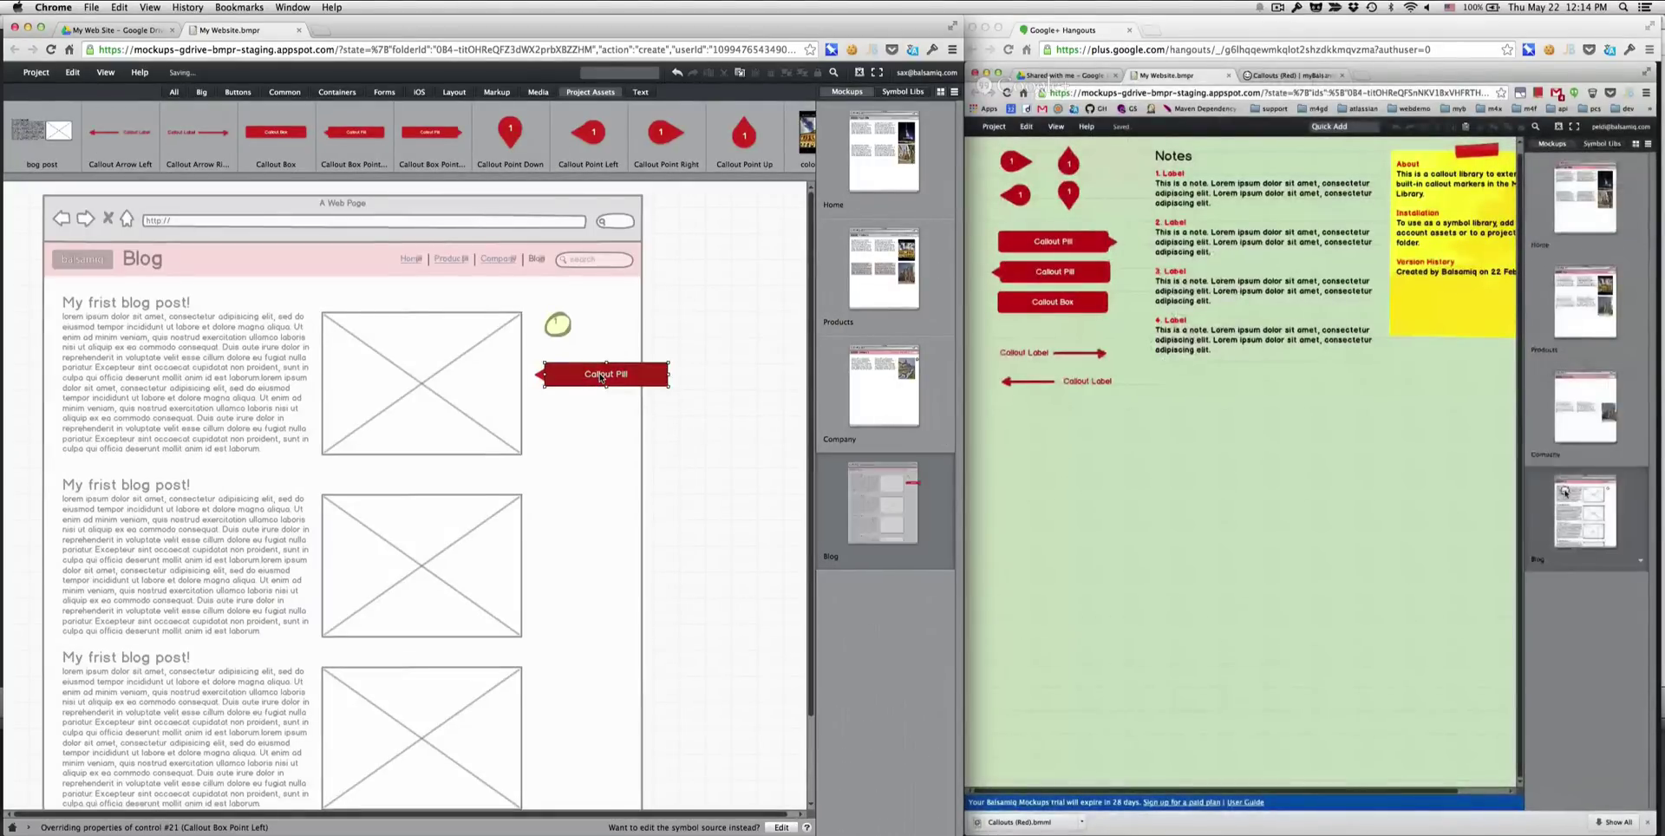
{"action": "double_click", "coordinate": [600, 376]}
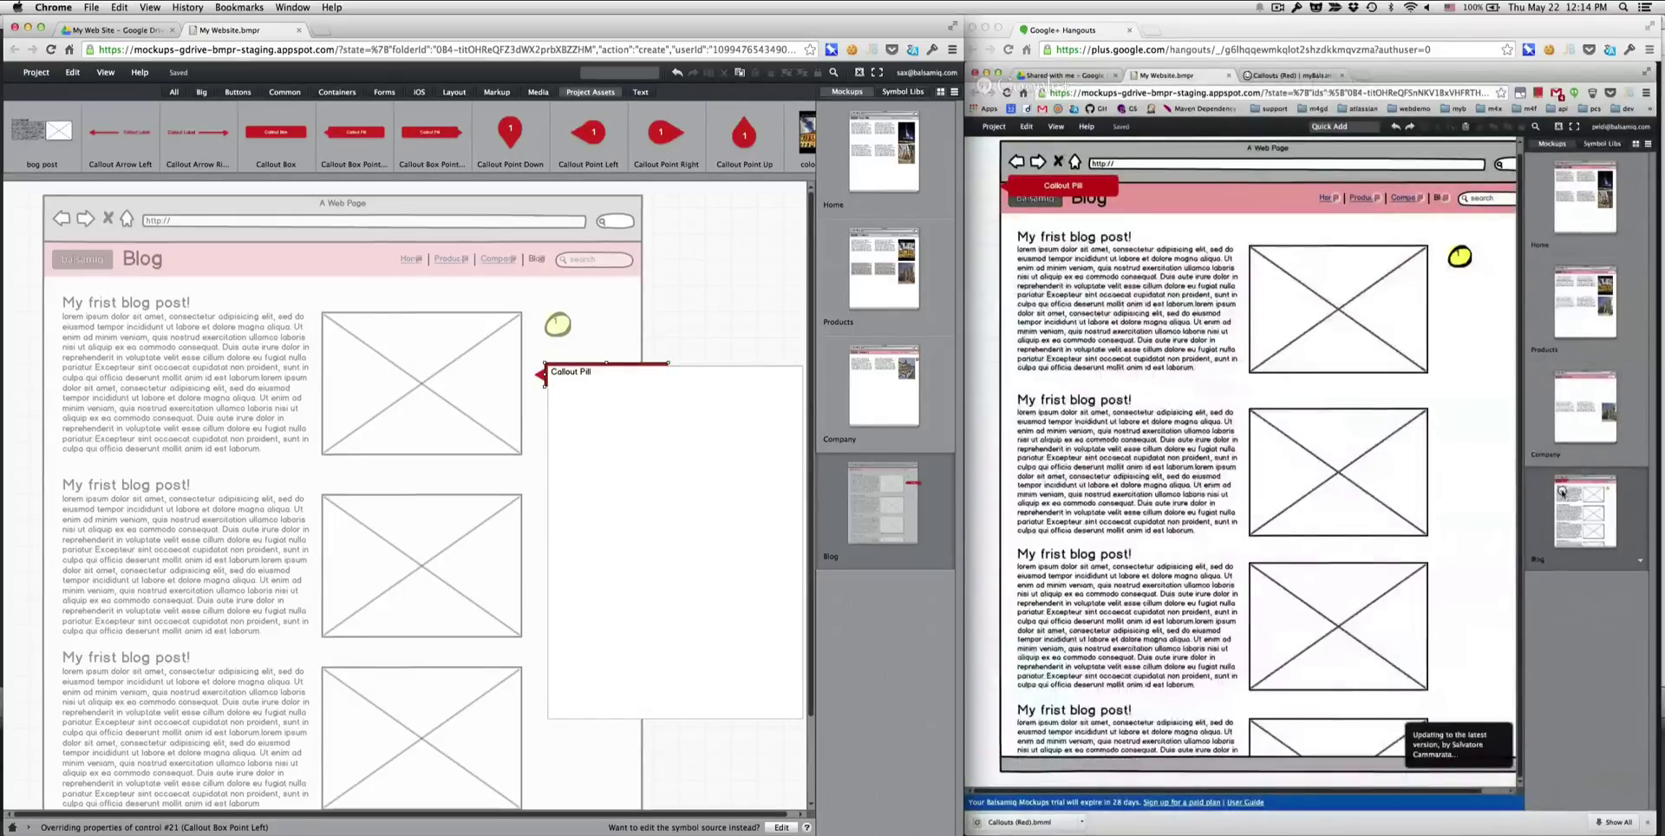
{"action": "type", "text": "Fi"}
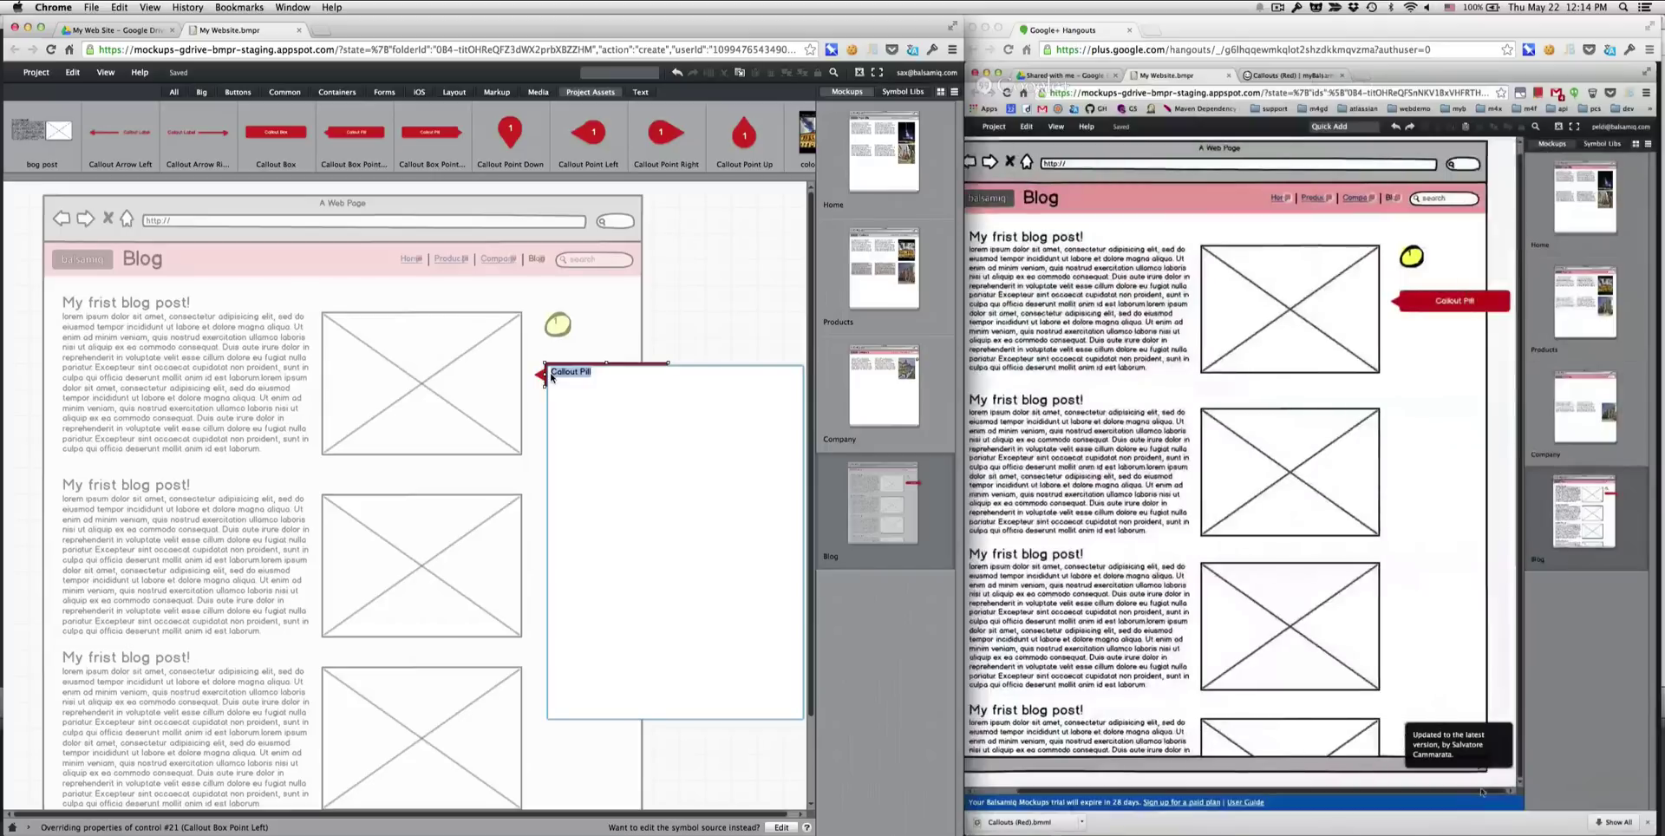
{"action": "type", "text": "nd good stuff"}
{"action": "key", "text": "super+Return"}
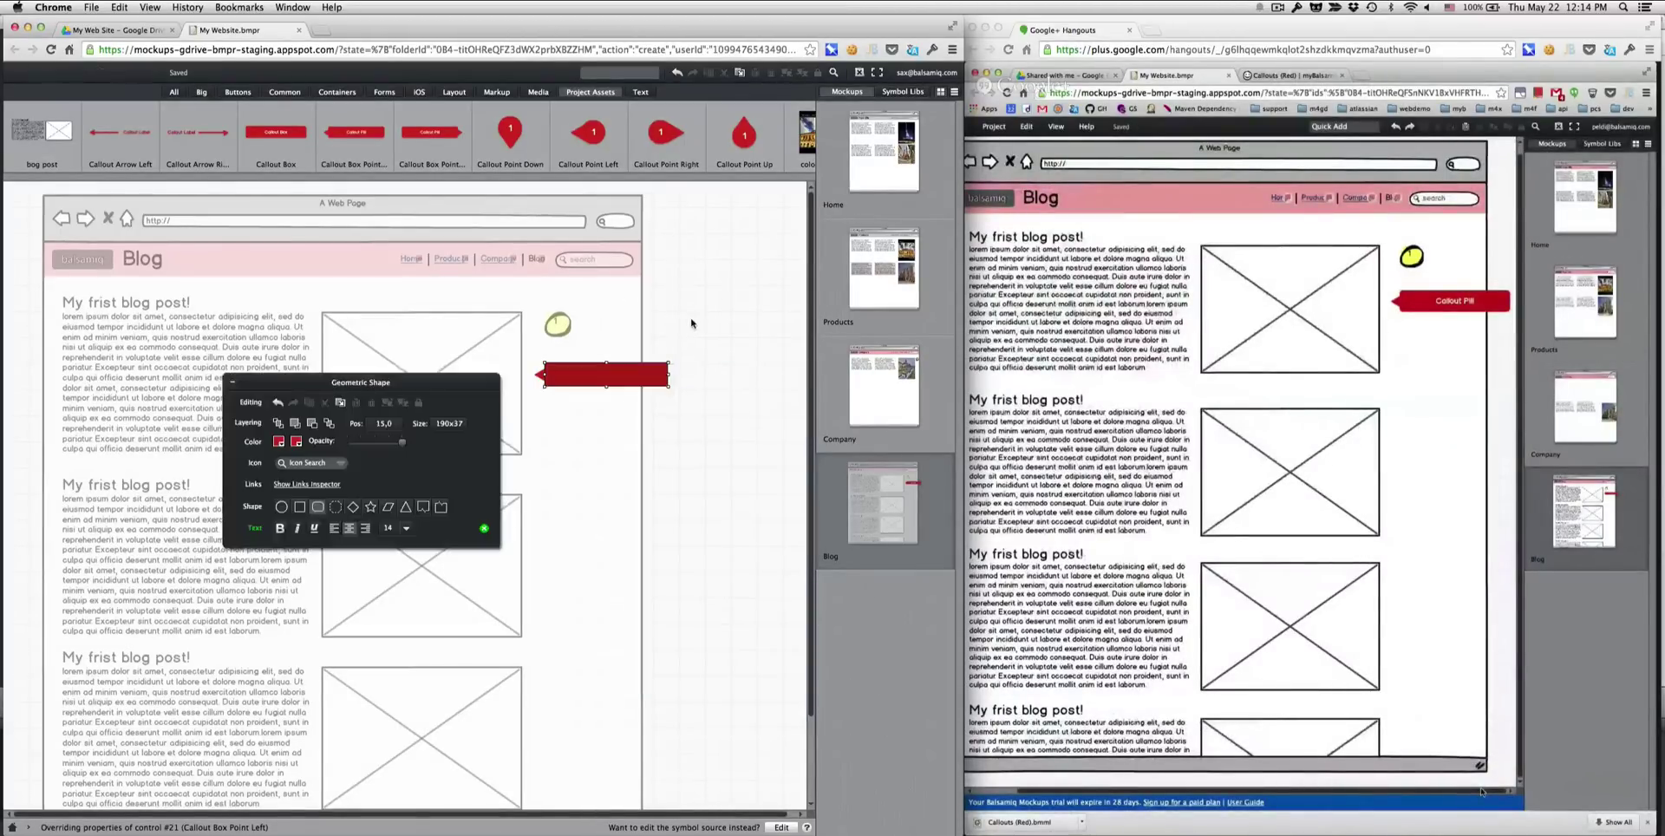
{"action": "left_click", "coordinate": [732, 330]}
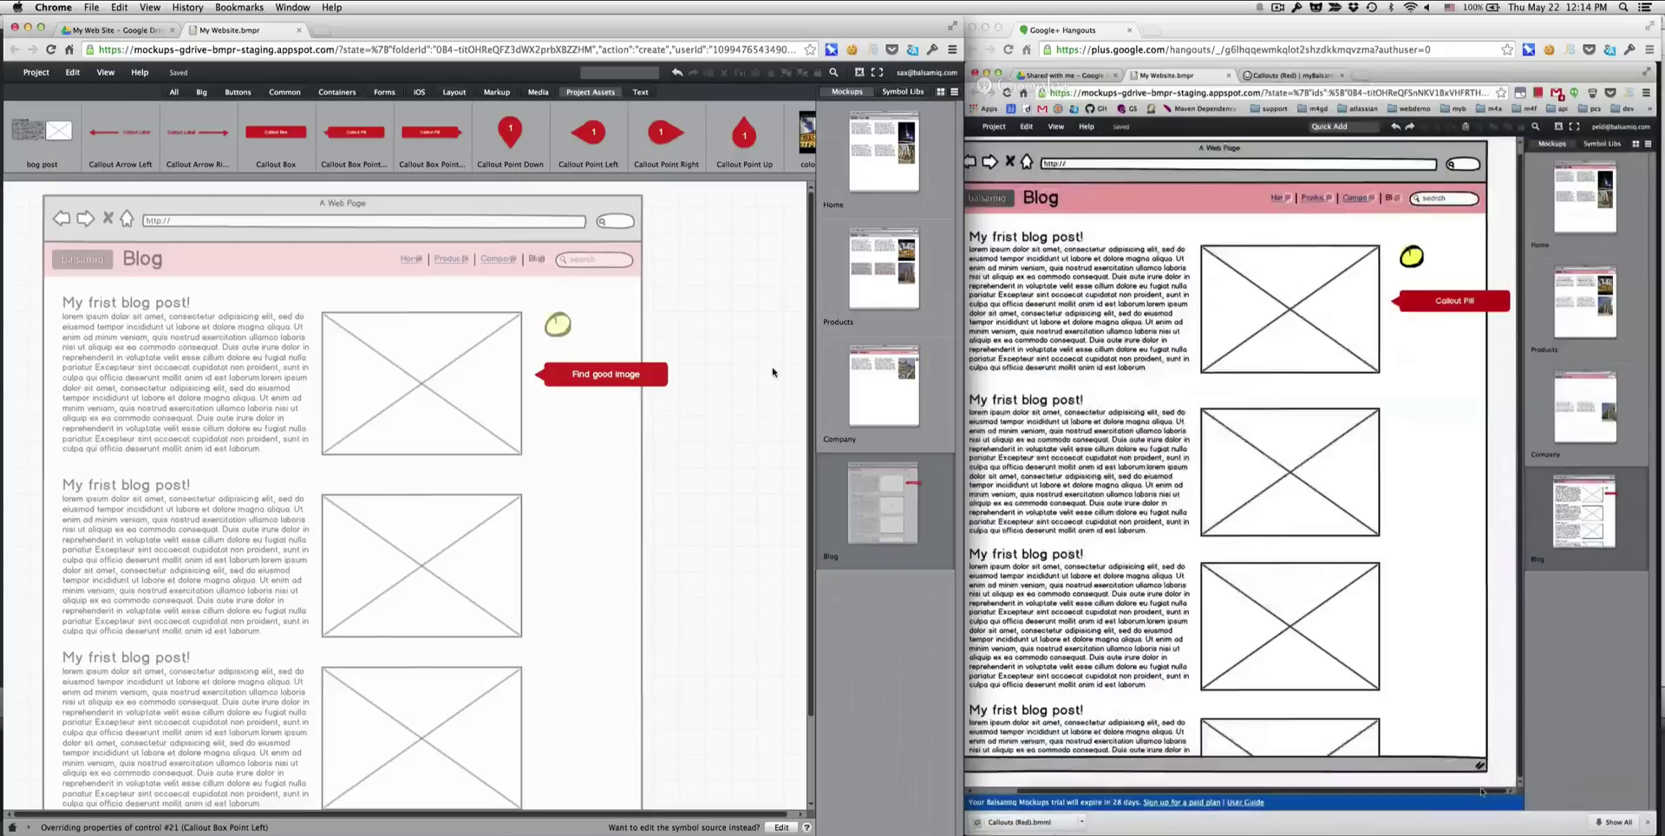
- Delete the yellow callout beside the first blog post's image
{"action": "left_click", "coordinate": [564, 327]}
{"action": "key", "text": "Delete"}
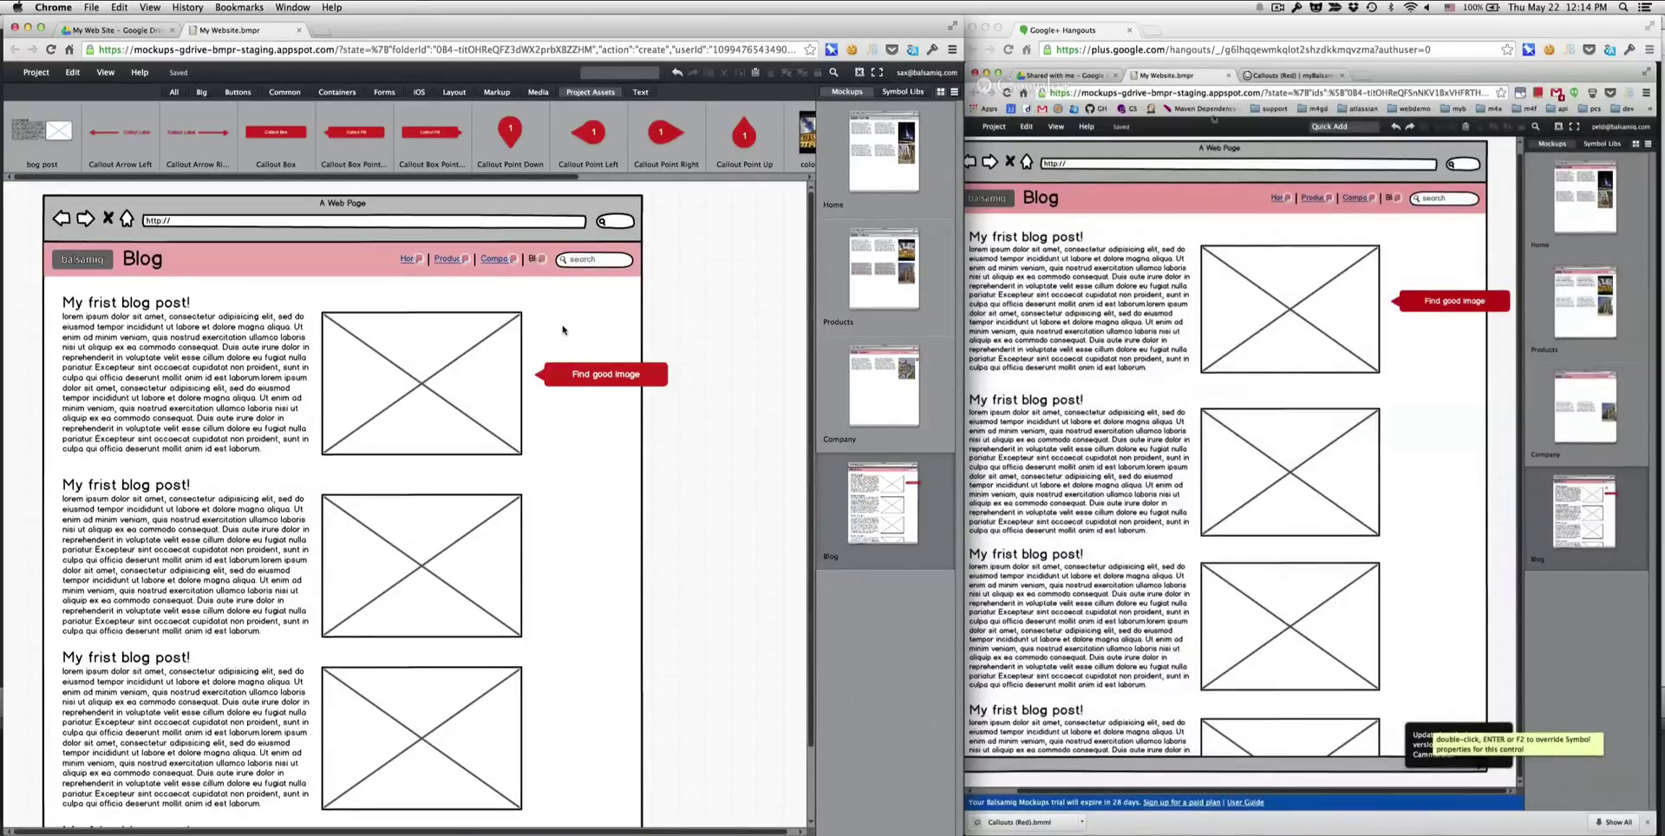
- Duplicate the red "Find good image" callout and place the copy beside the second post's image at about 816,565
{"action": "left_click", "coordinate": [591, 373]}
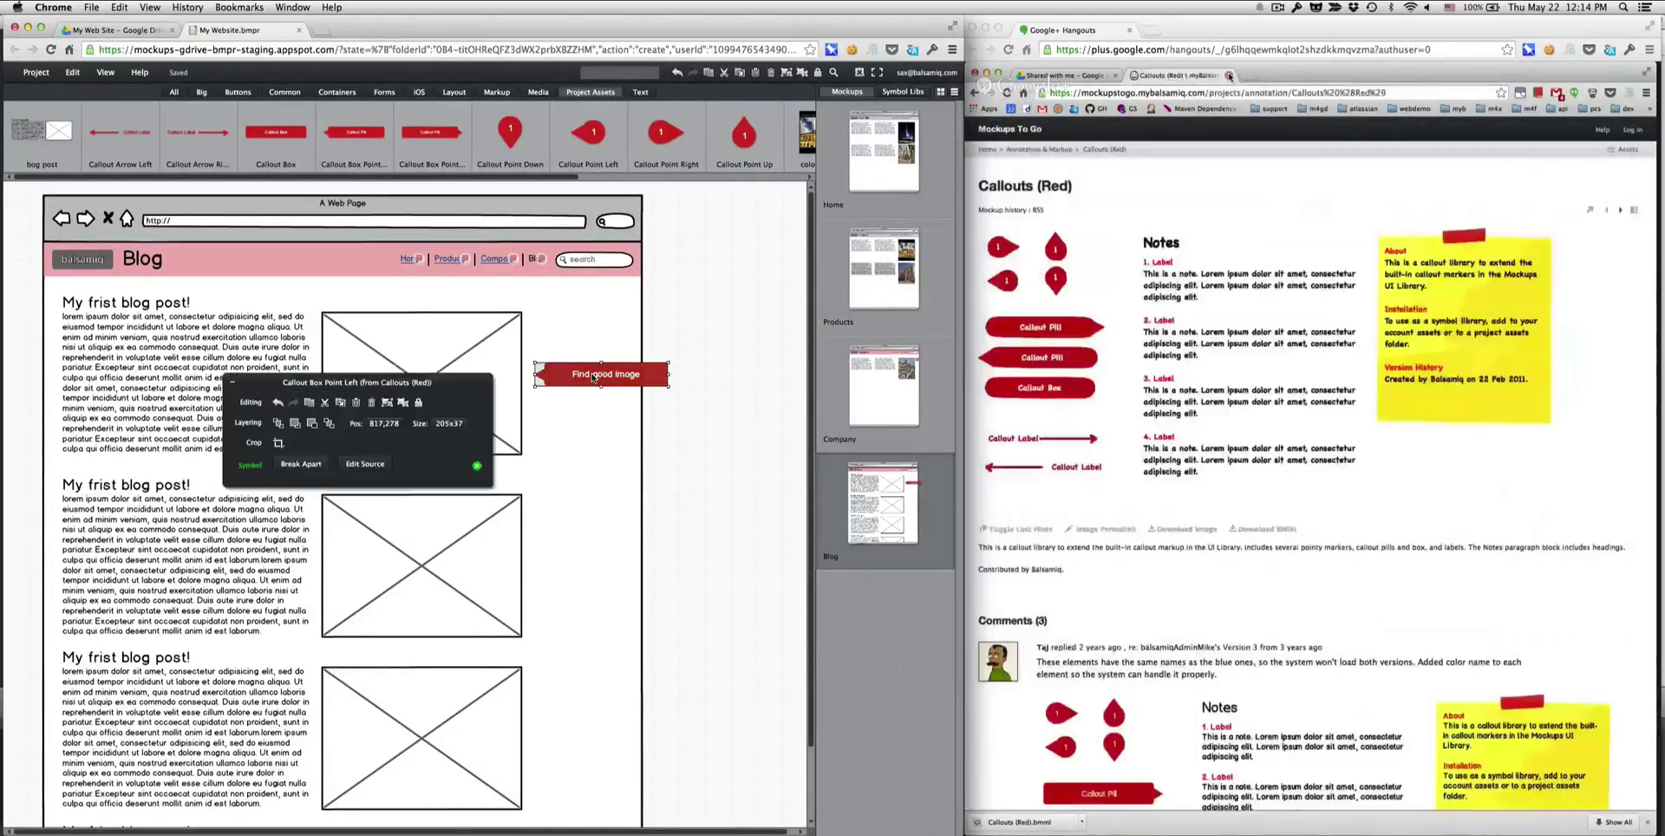
{"action": "key", "text": "super+d"}
{"action": "left_click_drag", "start_coordinate": [592, 377], "coordinate": [579, 561]}
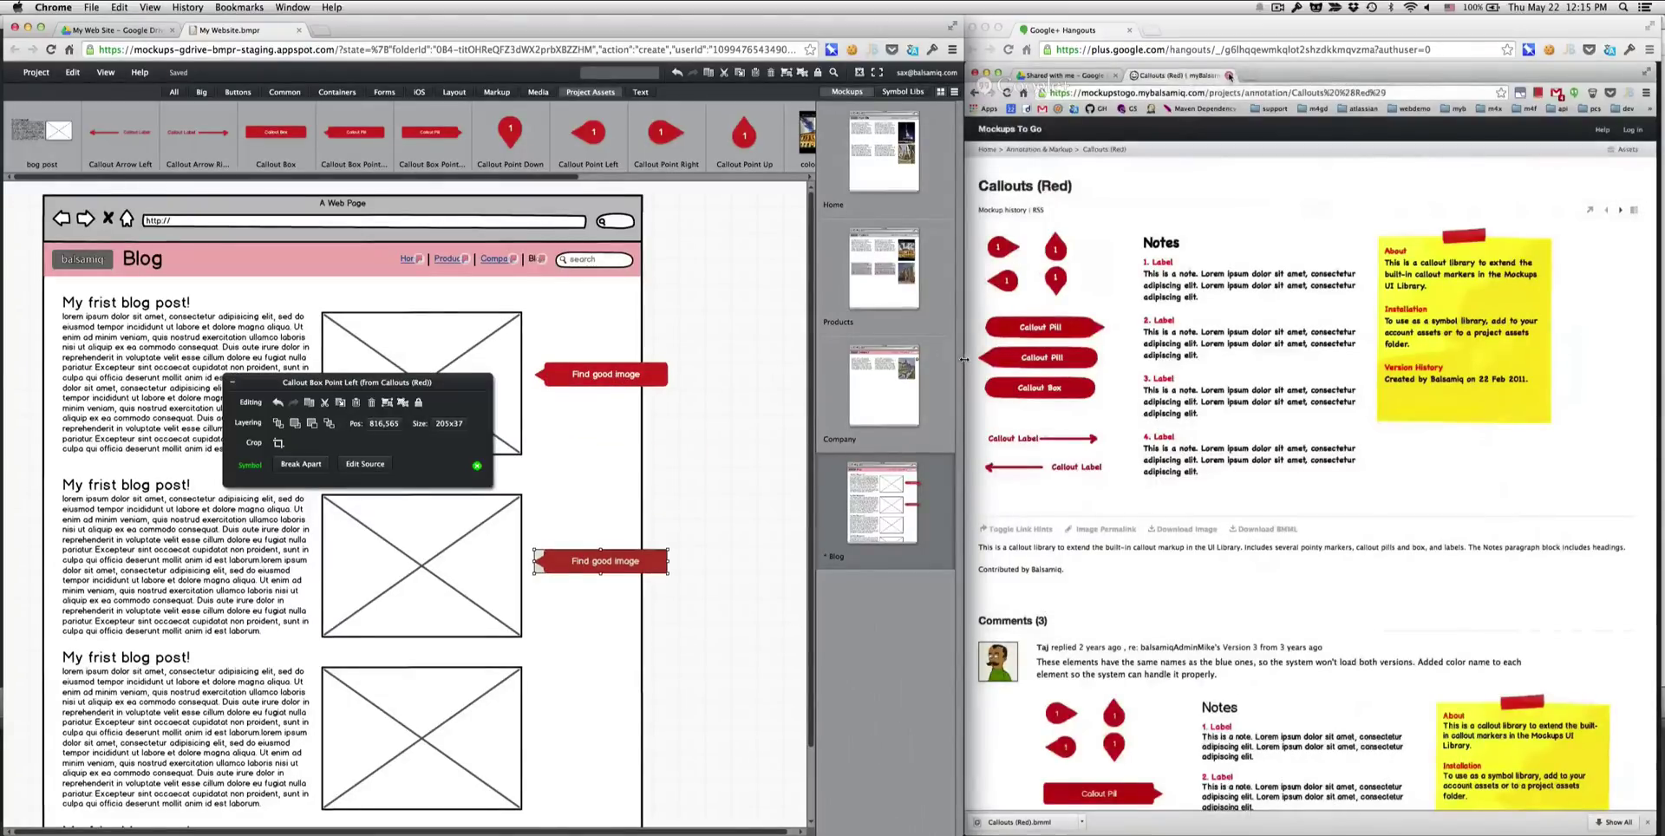
- Widen the browser window to the full screen width and close the My Website.bmpr project to return to the Drive folder
{"action": "left_click_drag", "start_coordinate": [963, 359], "coordinate": [1664, 355]}
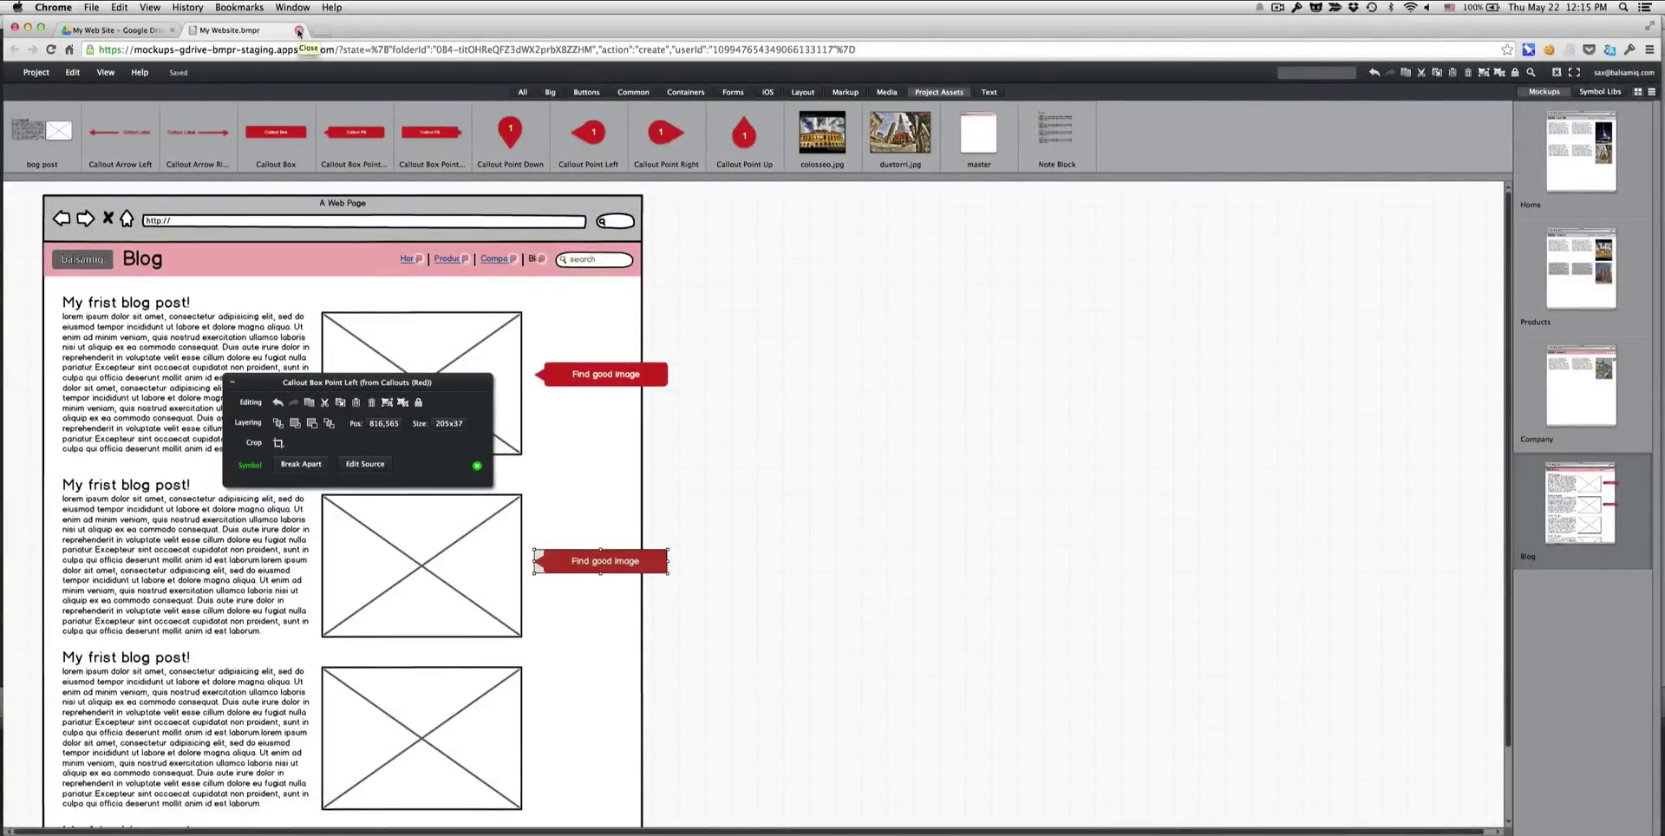
{"action": "left_click", "coordinate": [298, 31]}
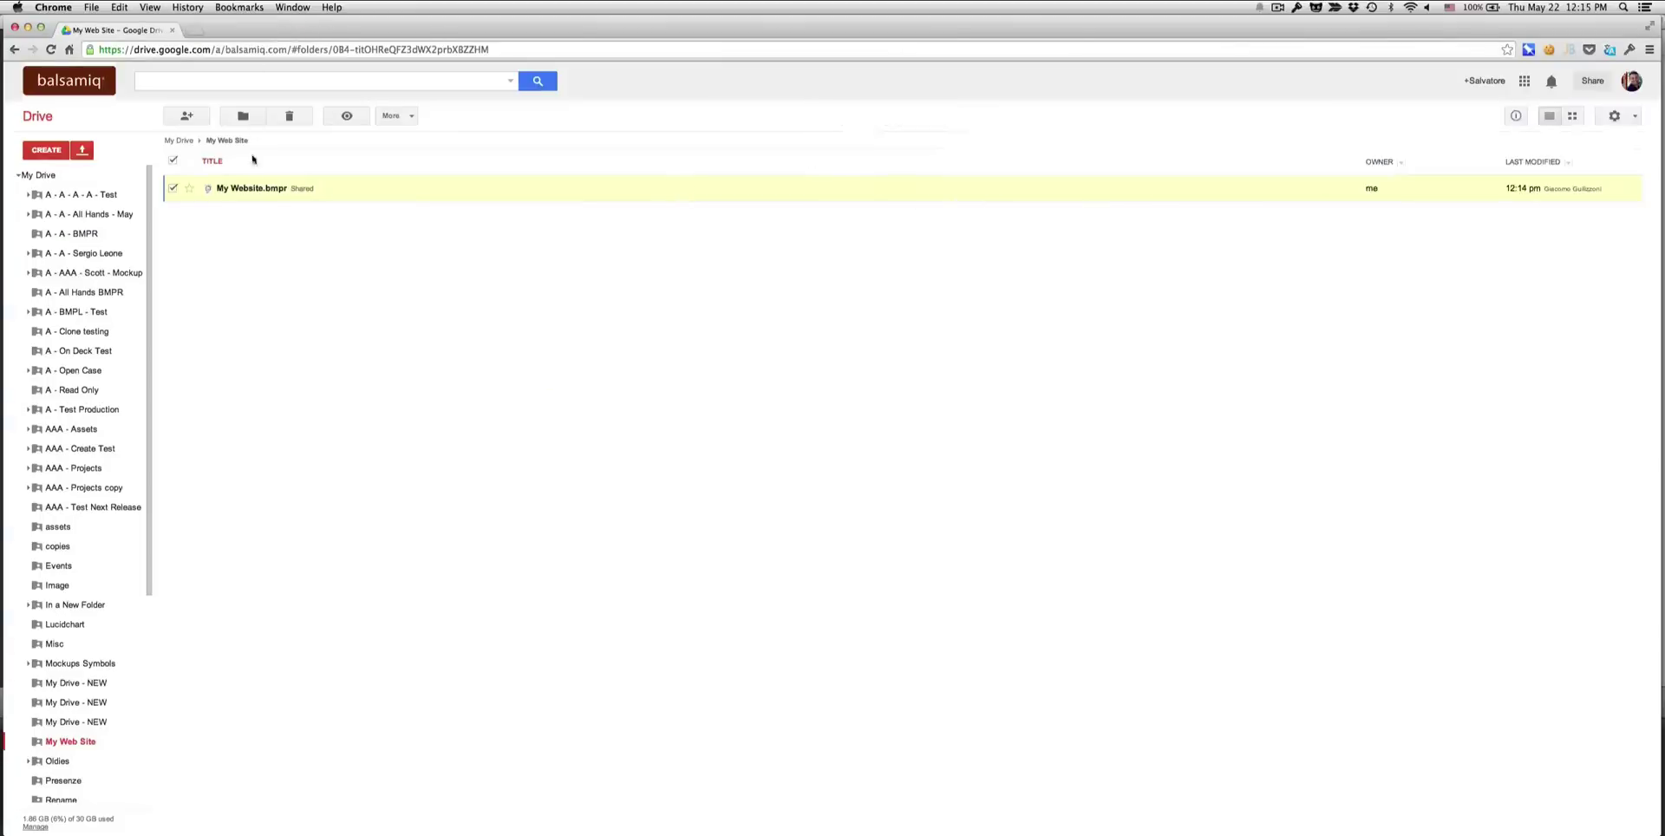